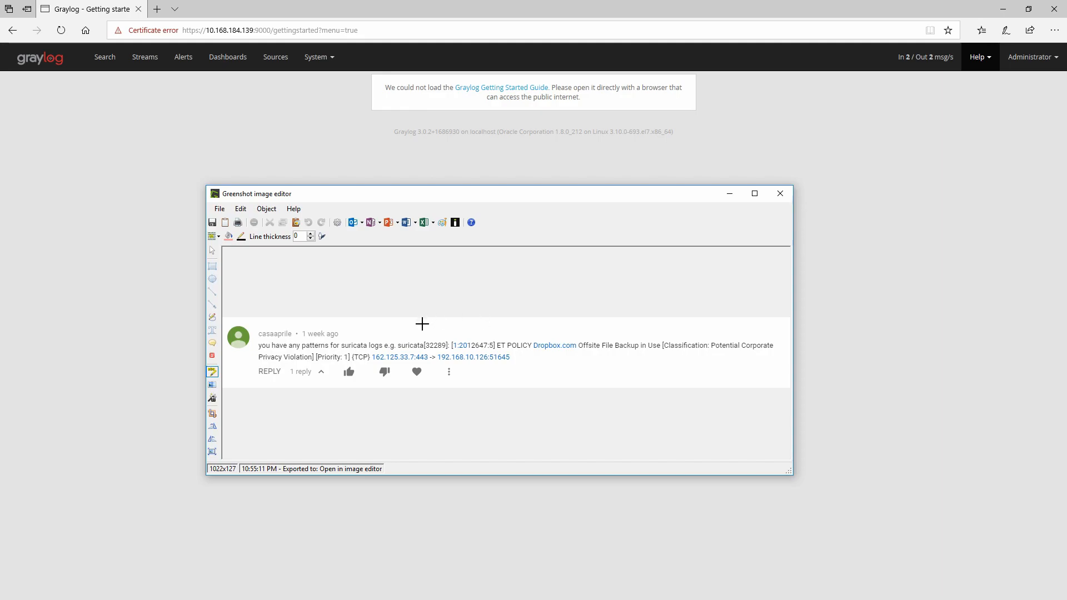
Step: Highlight the suricata log line in the captured comment screenshot
left_click_drag(398, 341, 778, 354)
left_click_drag(512, 361, 257, 351)
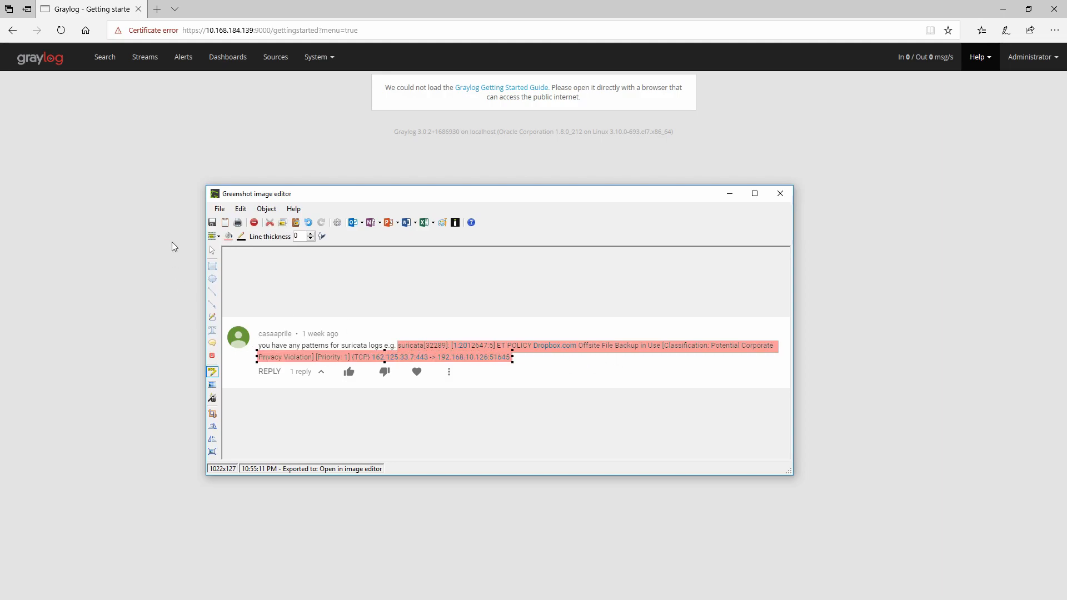
left_click(213, 250)
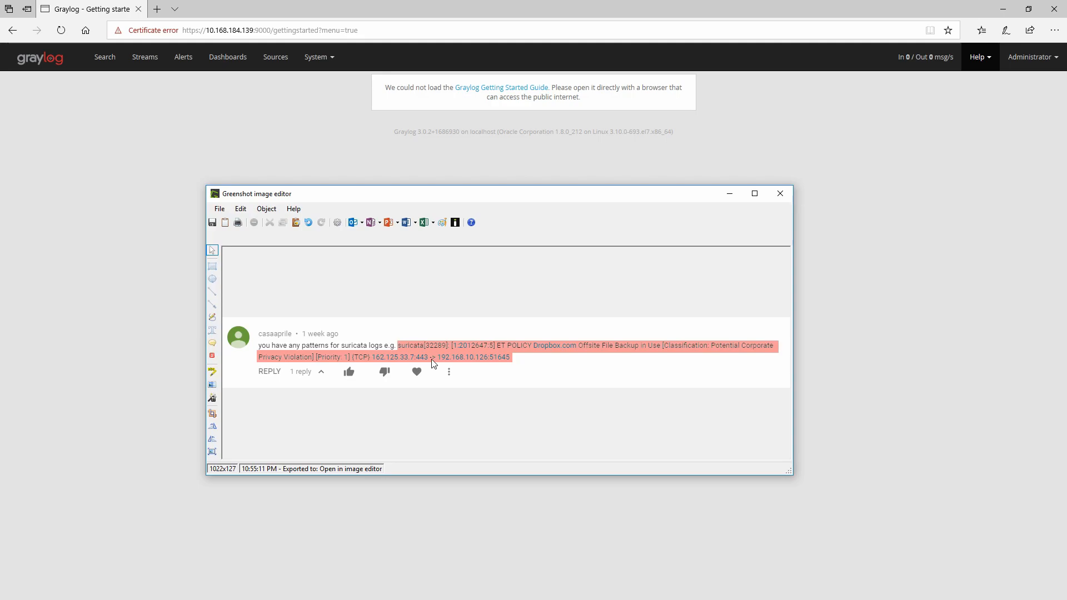
Step: Open the ASA firewall pipeline and, from its rules, open the ASA firewall rule
left_click(328, 59)
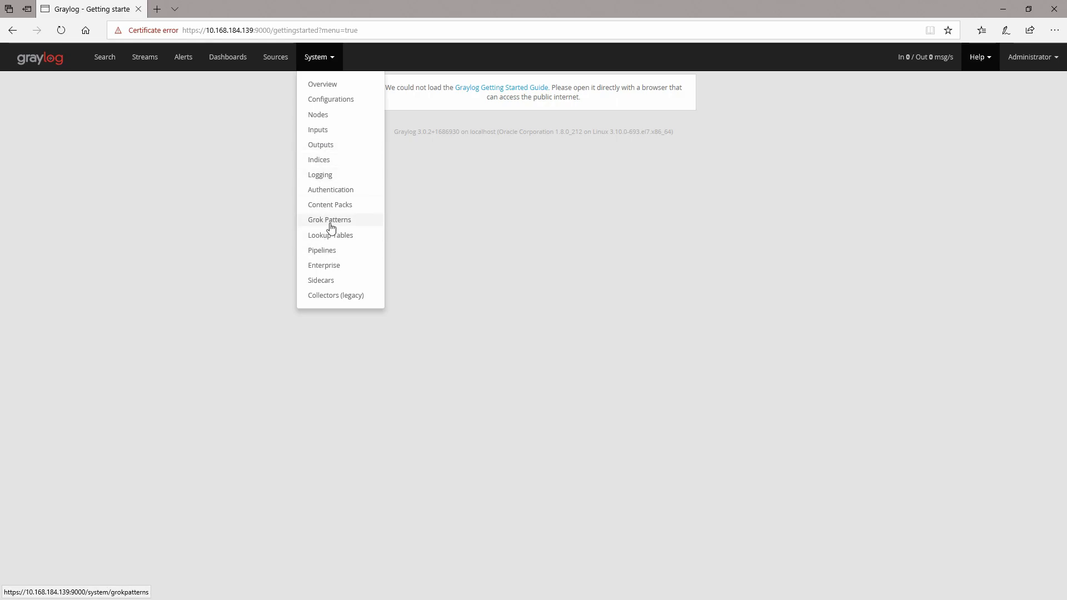
left_click(322, 251)
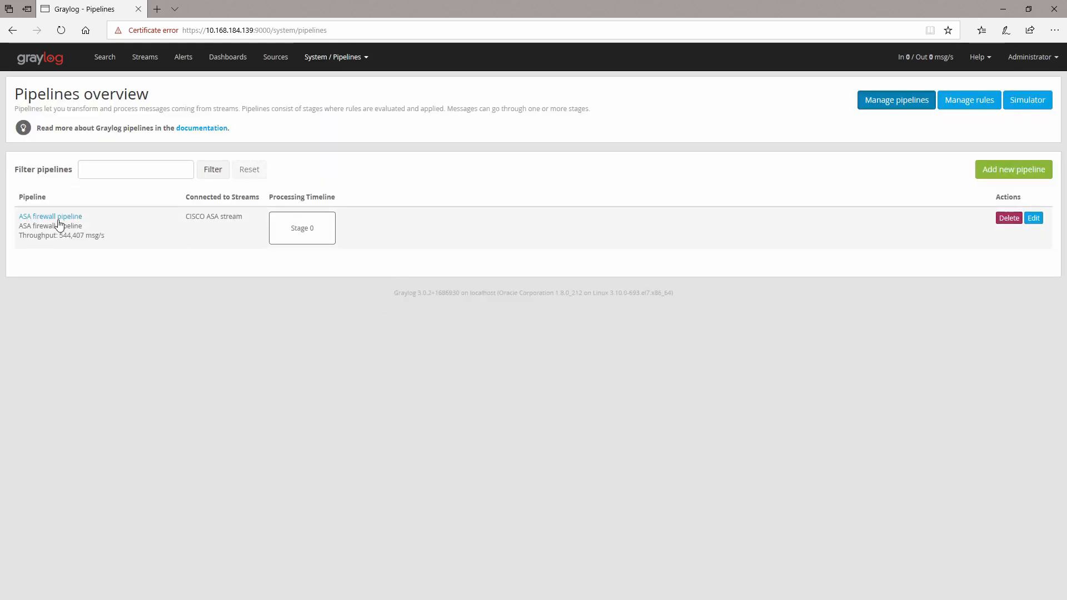
left_click(58, 218)
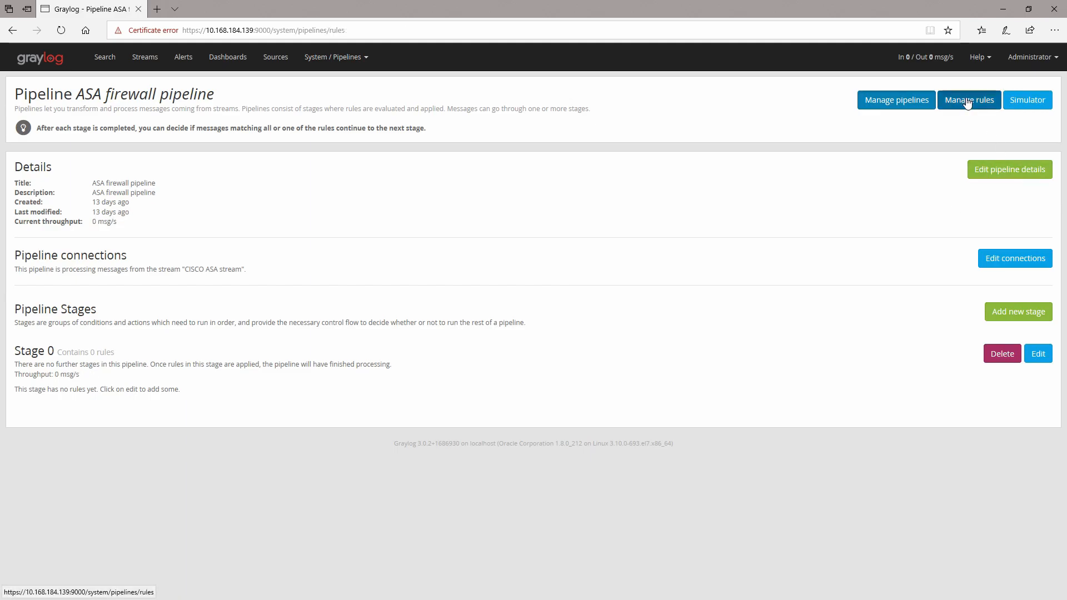
left_click(968, 102)
left_click(53, 220)
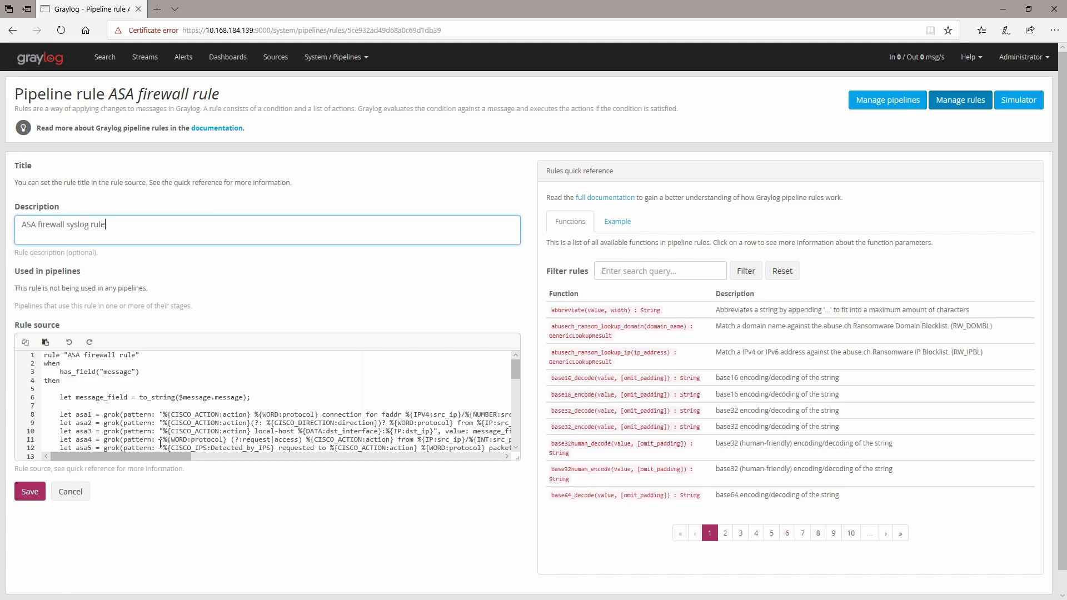
Step: Inspect the grok pattern lines in the rule source
left_click_drag(60, 414, 230, 415)
left_click(224, 423)
left_click_drag(163, 414, 221, 415)
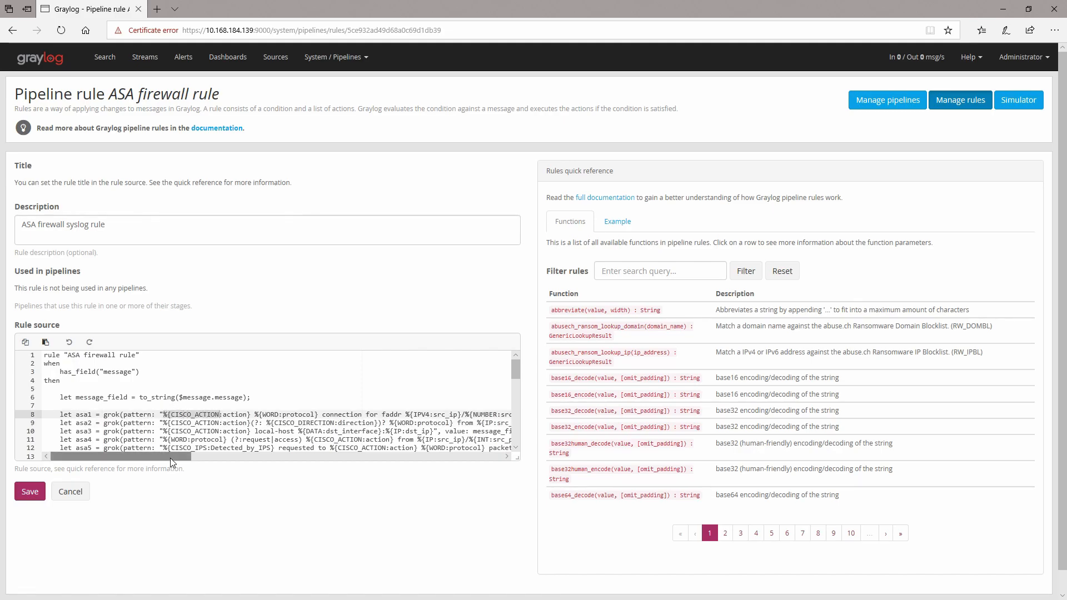
left_click_drag(170, 457, 195, 458)
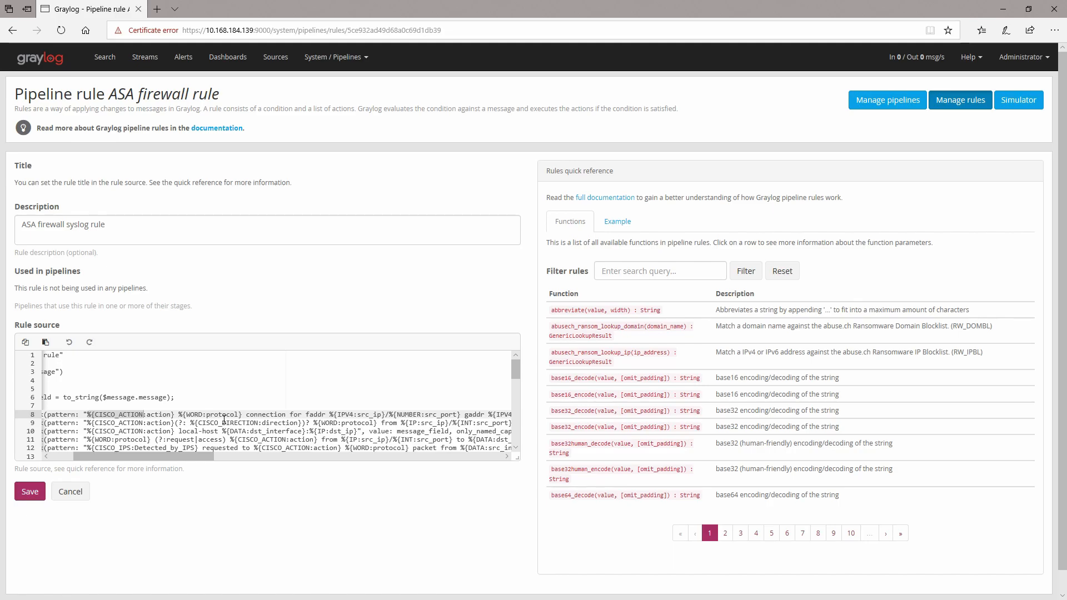
left_click_drag(191, 453, 131, 447)
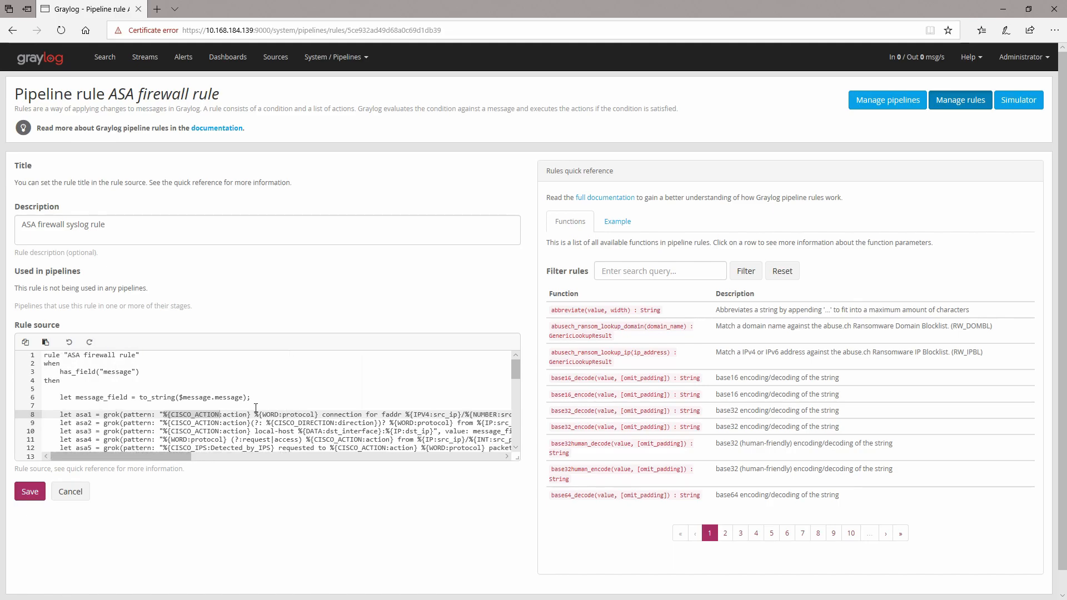
left_click(162, 414)
type("\\[")
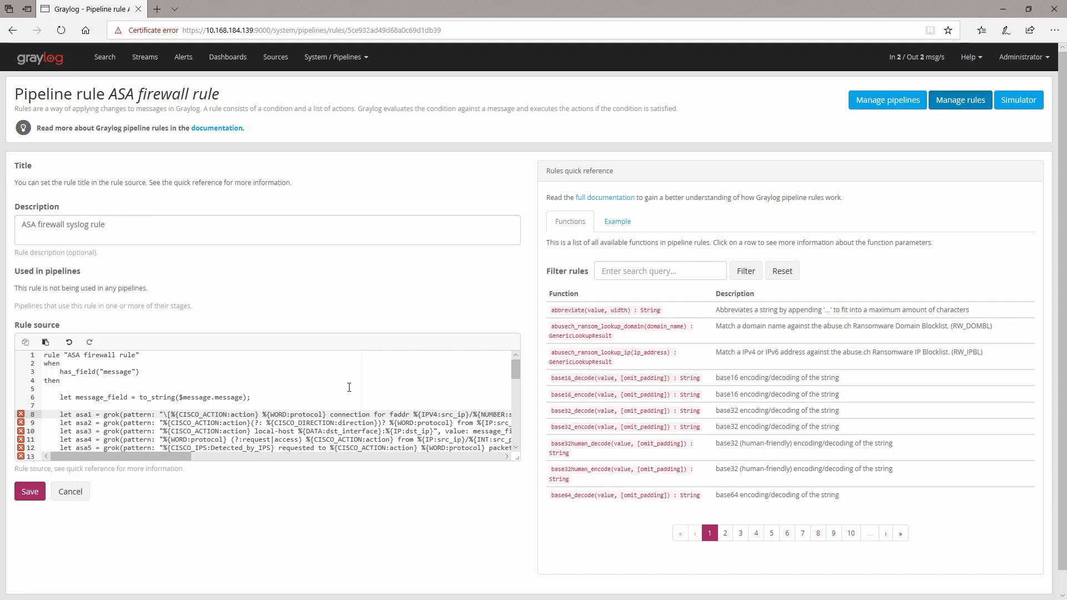
scroll(318, 396, "down", 4)
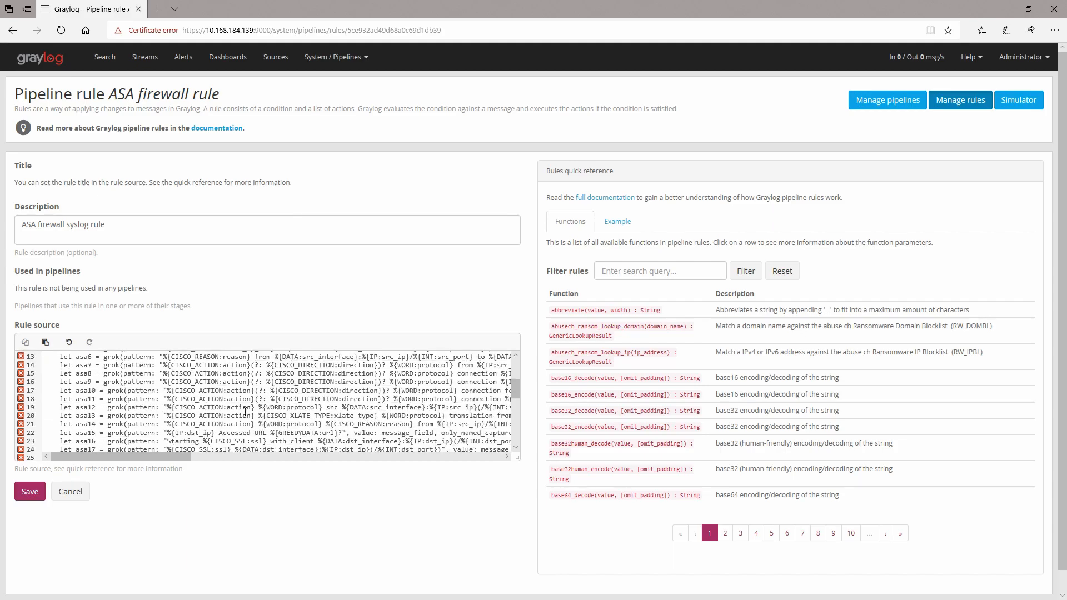
scroll(108, 395, "up", 4)
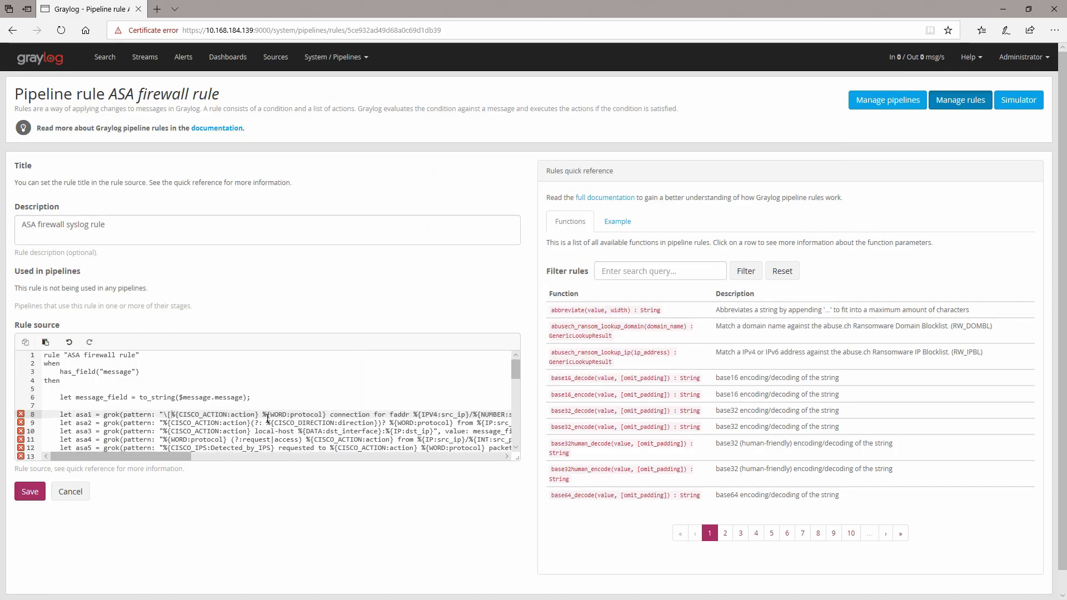
key("BackSpace")
type("{")
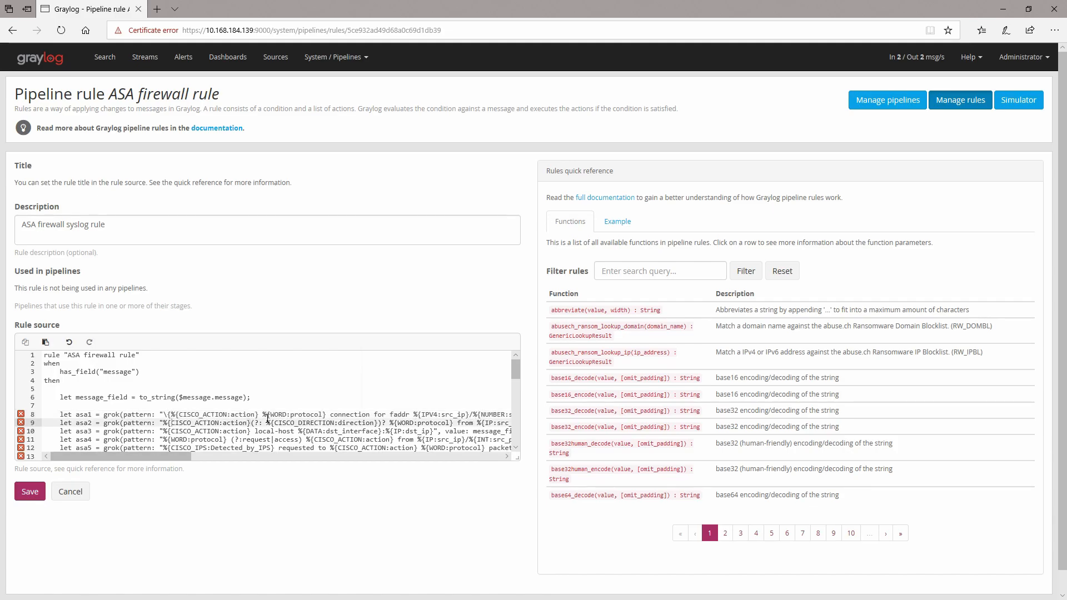
key("BackSpace")
key("BackSpace")
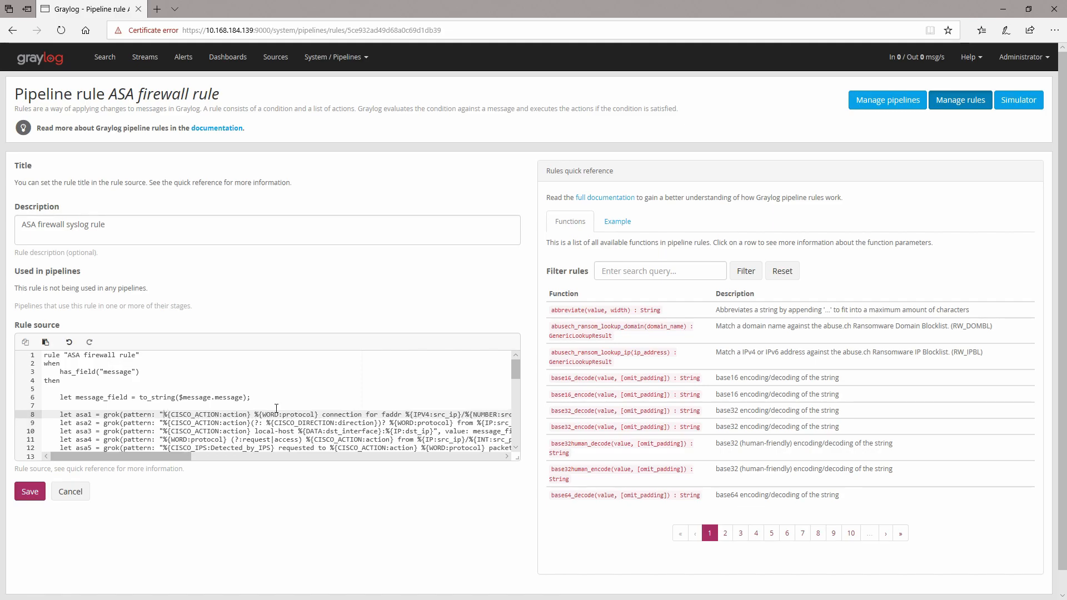
left_click(150, 440)
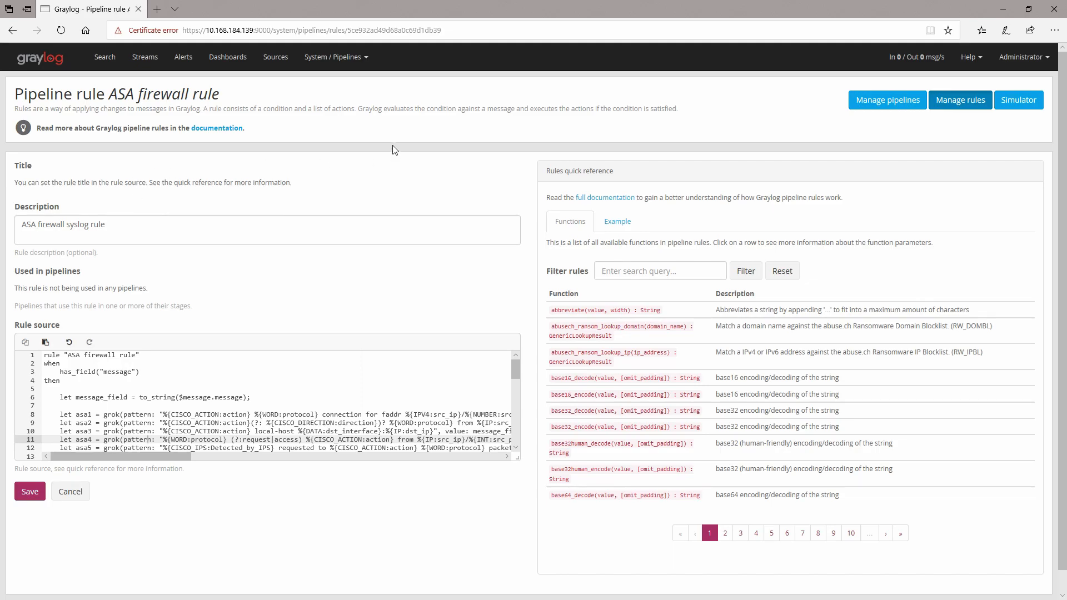
Step: Go to Grok Patterns and start creating a new grok pattern
left_click(352, 65)
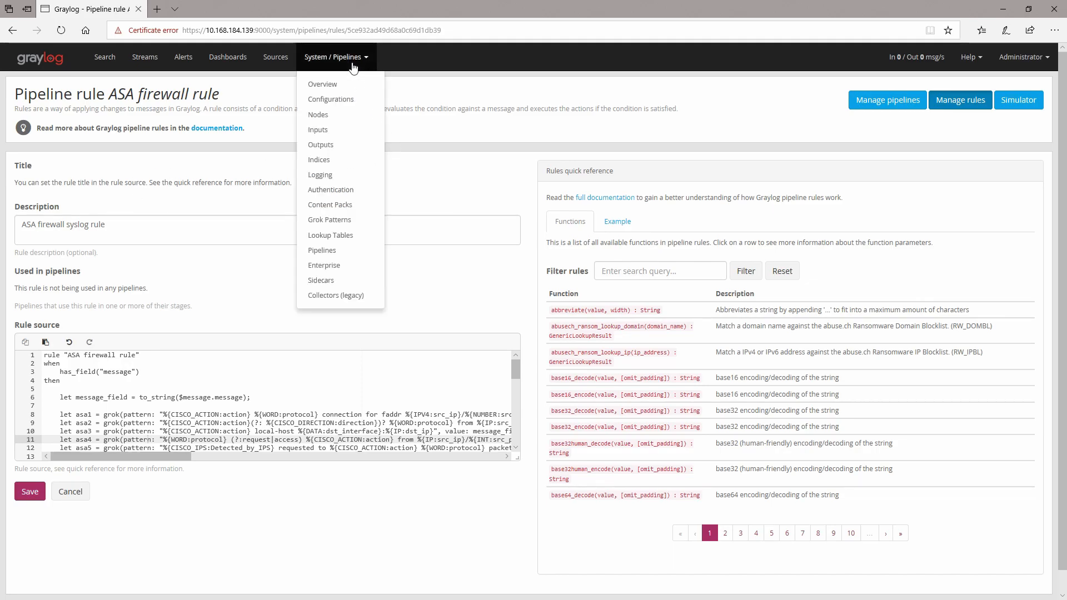
left_click(337, 223)
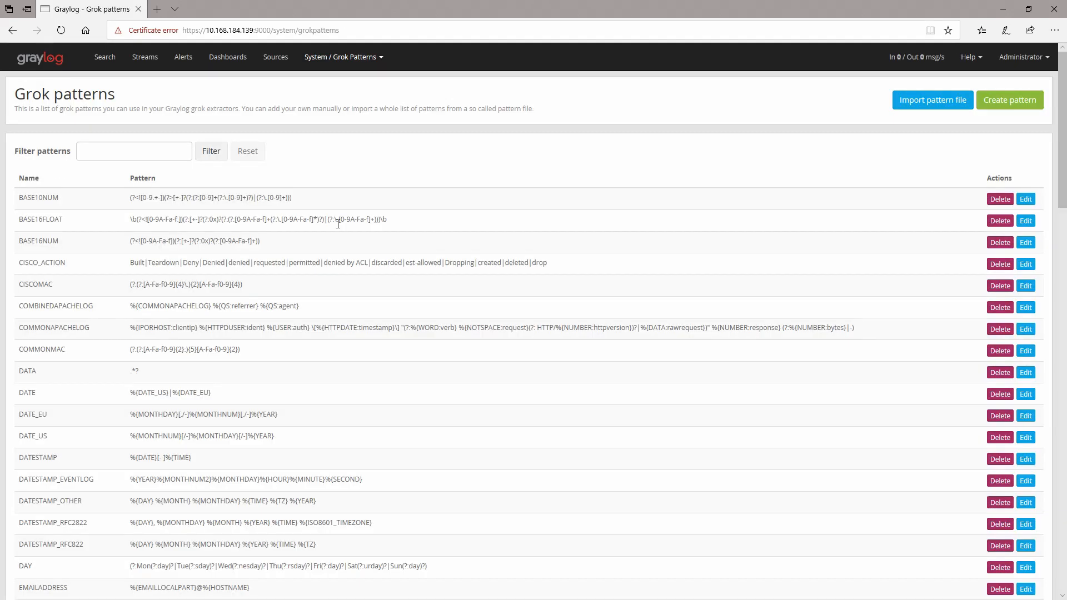
left_click(1012, 105)
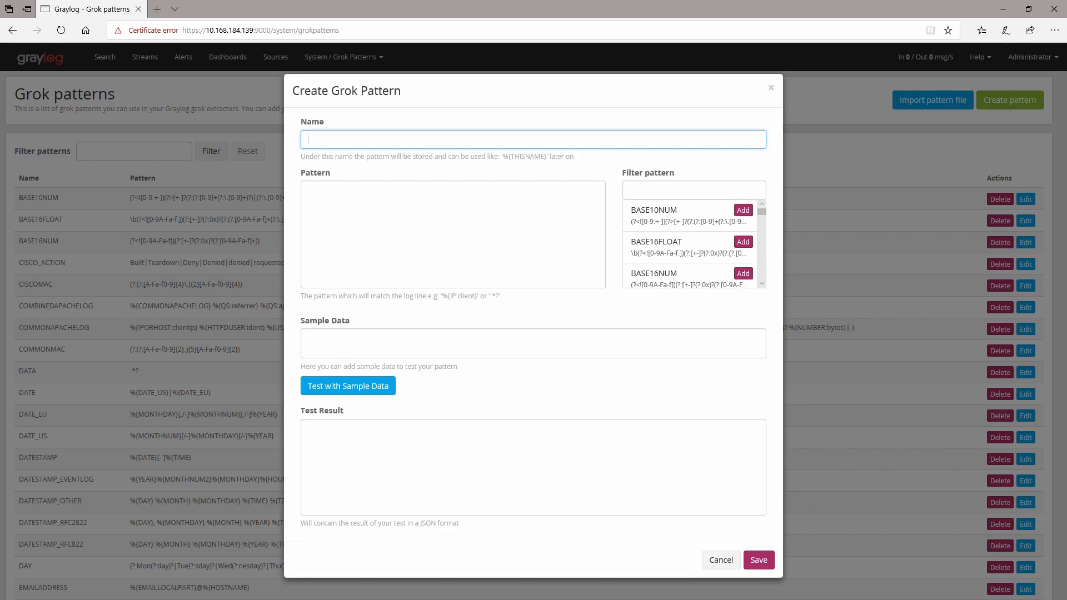
Step: Copy the entire suricata log sample from Notepad
key("alt+Tab")
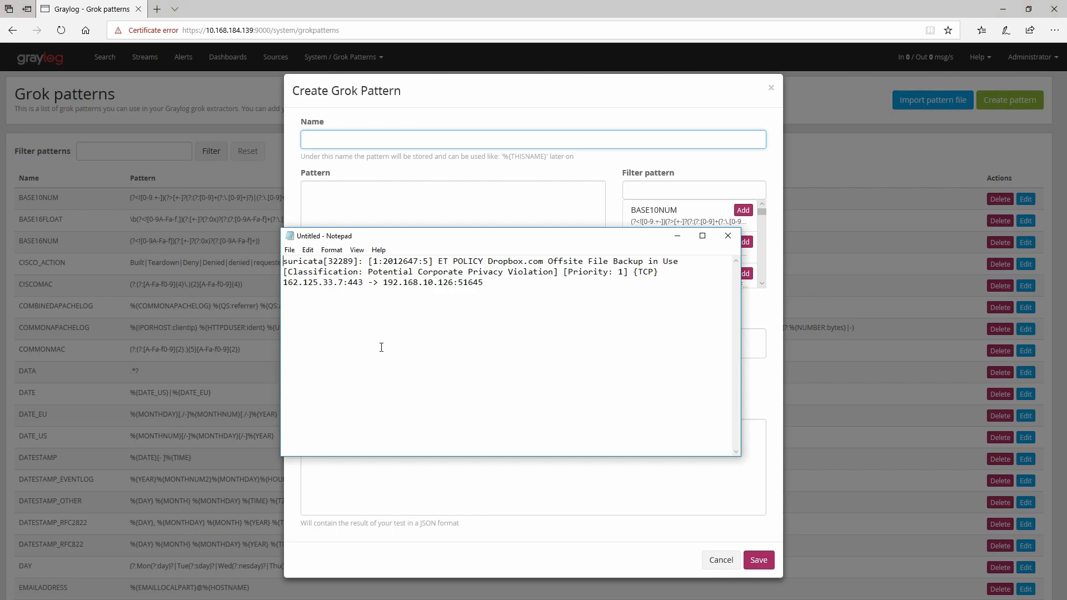
left_click_drag(441, 240, 290, 277)
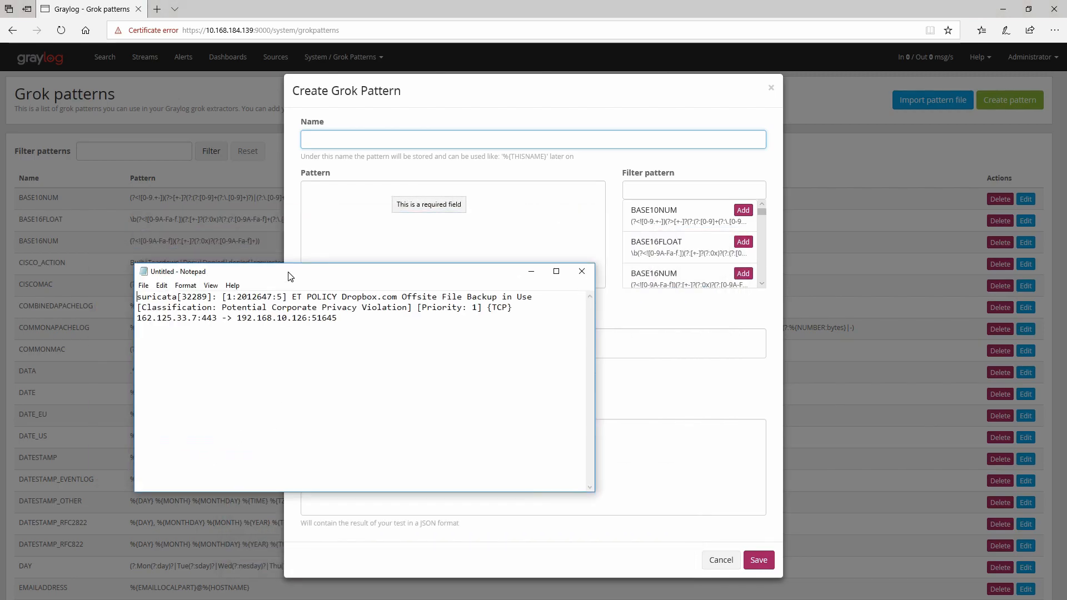
key("ctrl+a")
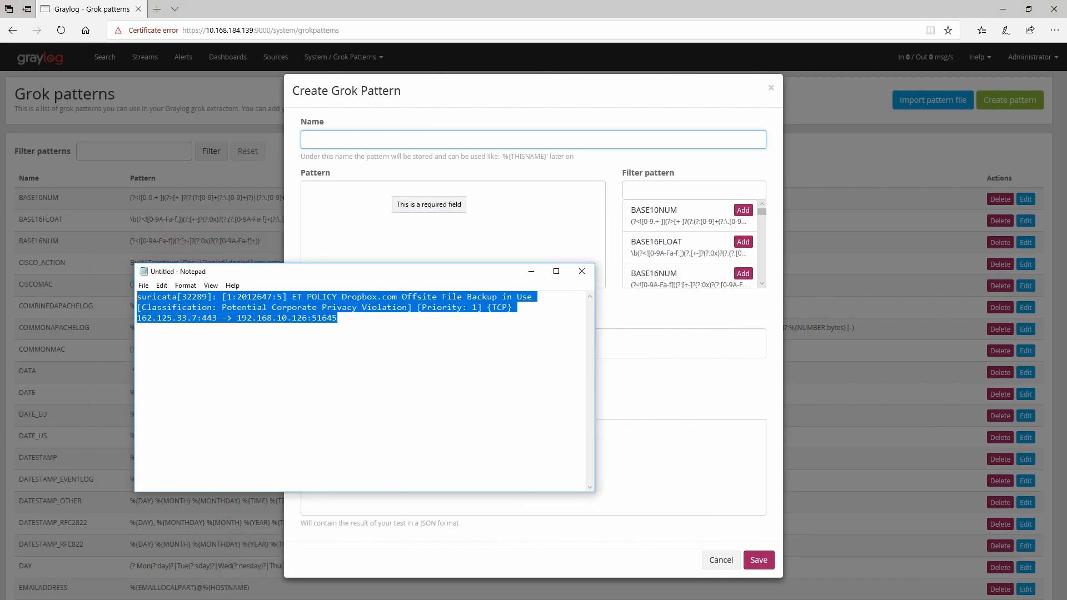
right_click(207, 307)
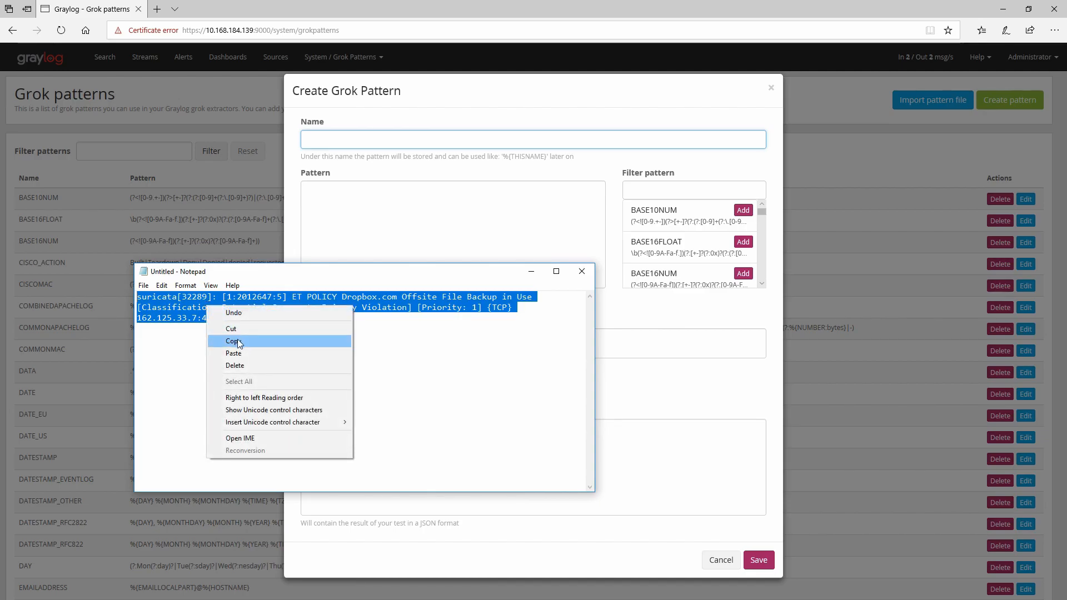
left_click(238, 340)
Step: Paste the copied log line into the Pattern field
left_click(341, 207)
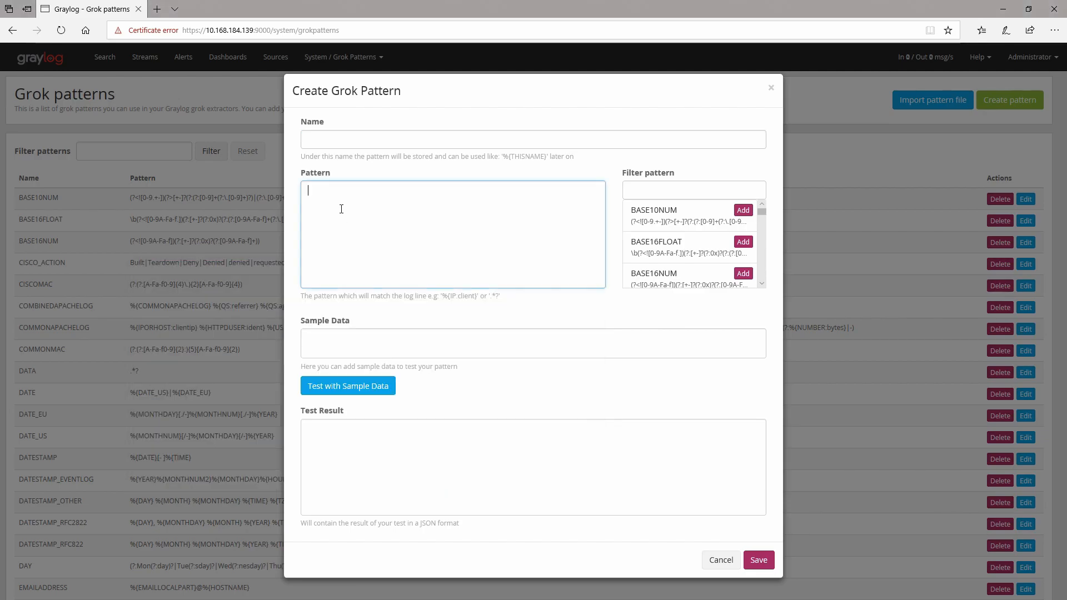
right_click(338, 200)
left_click(354, 252)
Step: Name the grok pattern suricata1
left_click(337, 137)
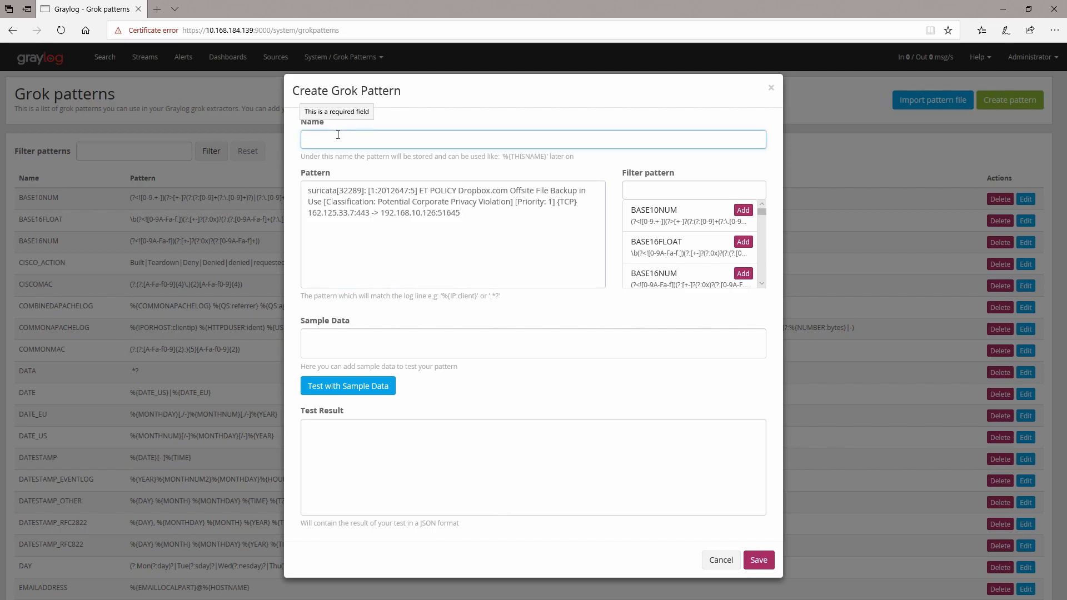
type("suri")
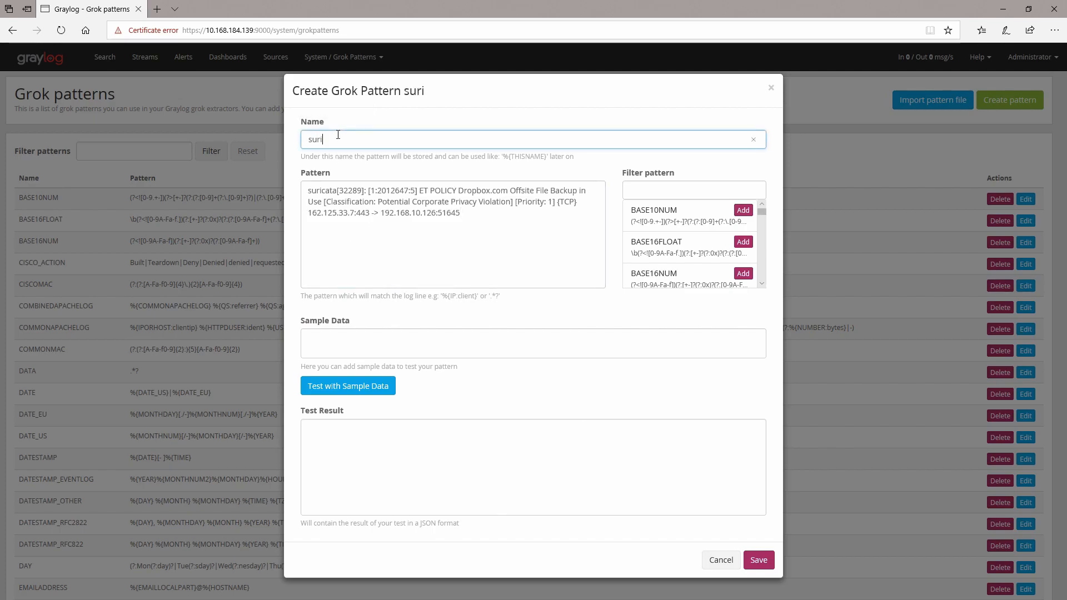
type("cata1")
Step: Move the log line from the Pattern field into Sample Data
left_click(404, 345)
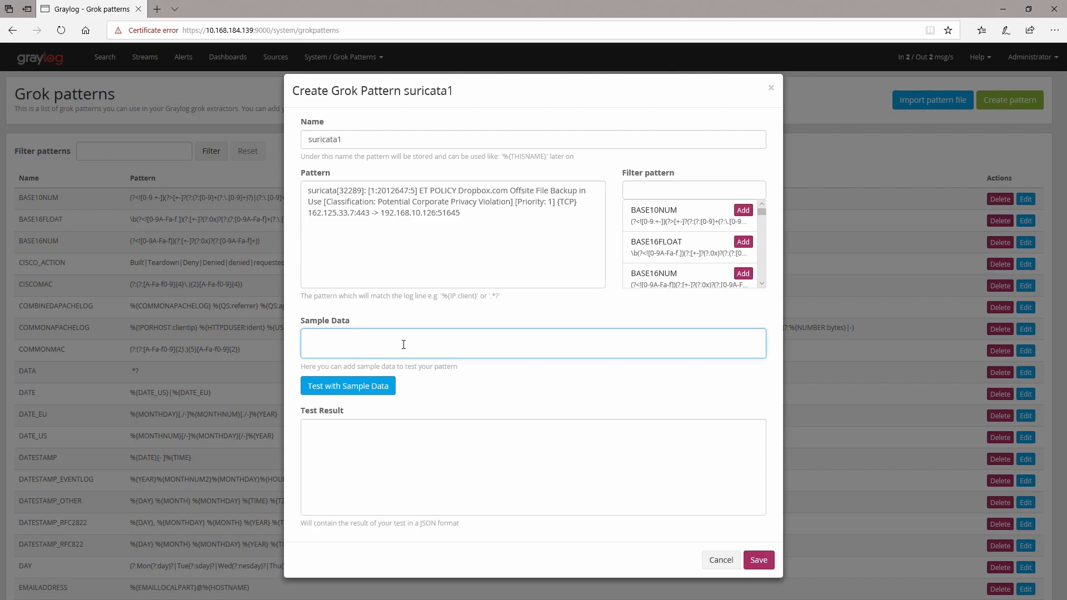
left_click_drag(485, 218, 309, 189)
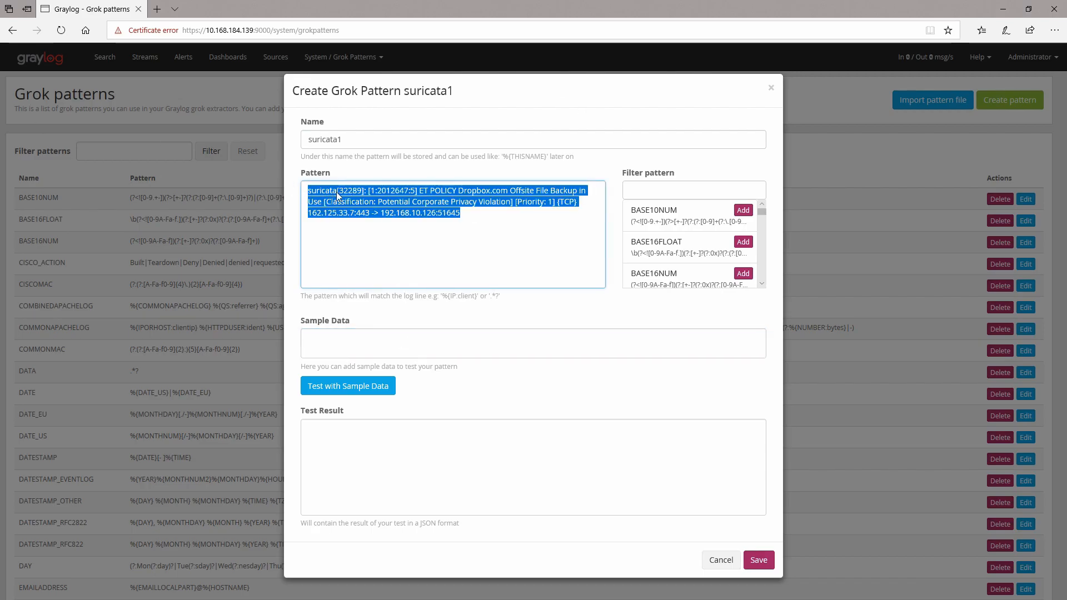
key("ctrl+x")
left_click(341, 344)
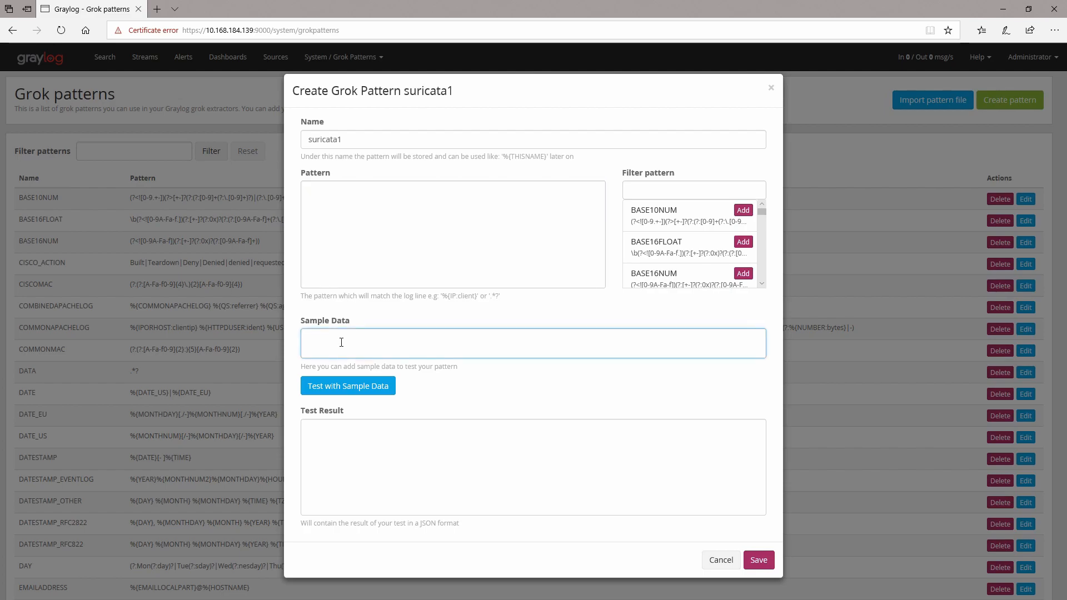
key("ctrl+v")
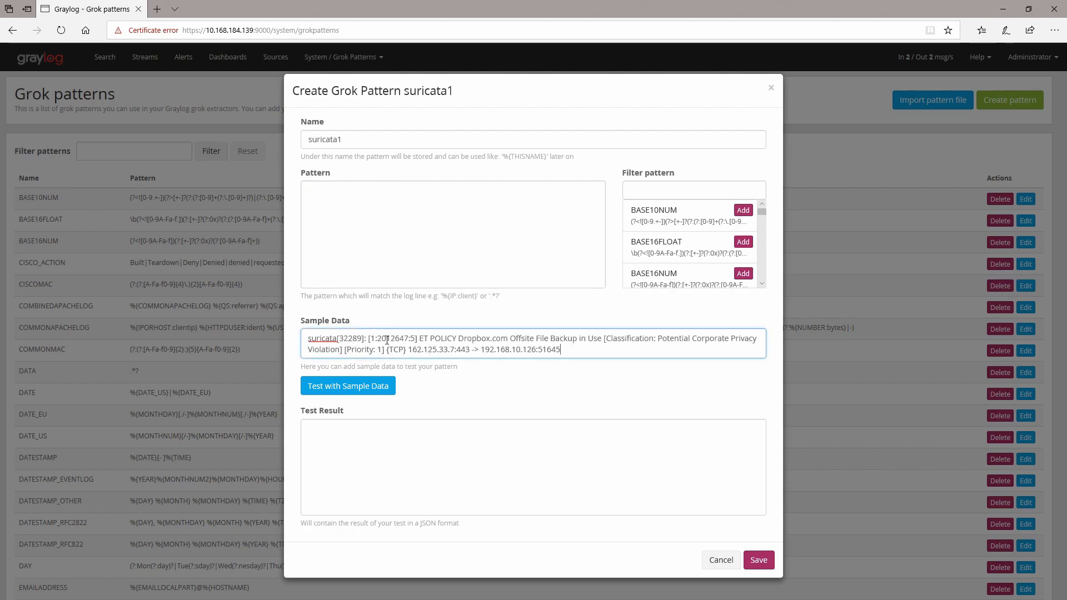
Step: Enter %{WORD} as the pattern and filter the pattern list for word
left_click(389, 211)
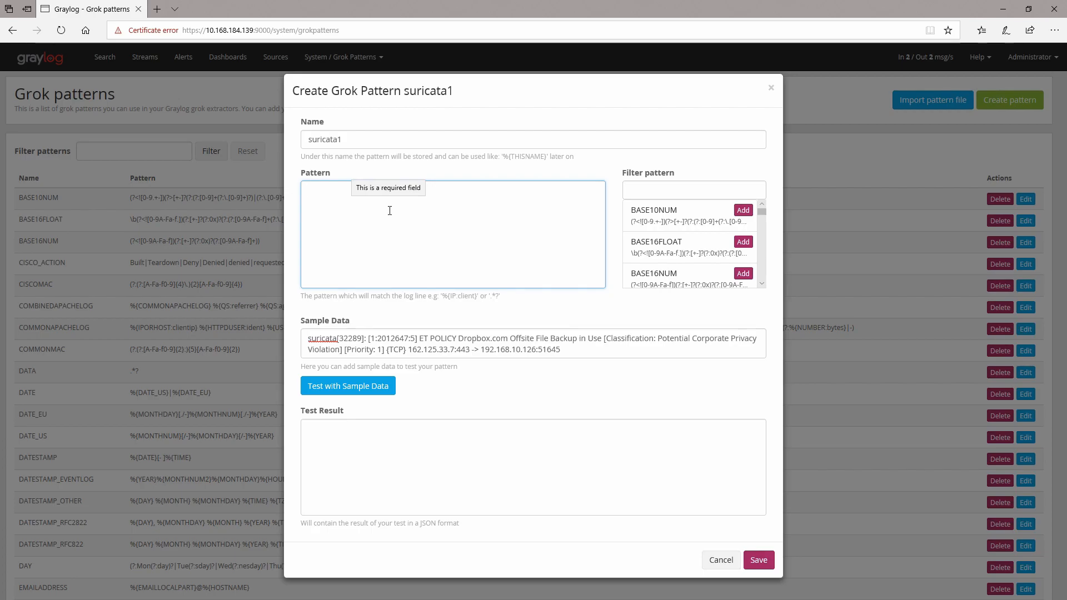
type("%")
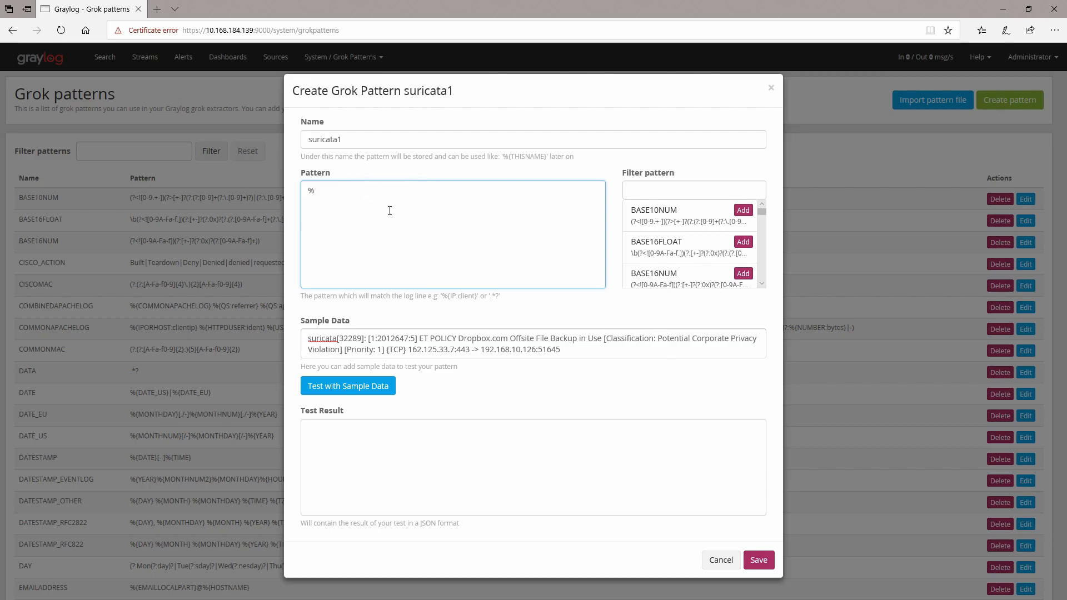
type("{}")
type("W")
type("ORD")
left_click(678, 190)
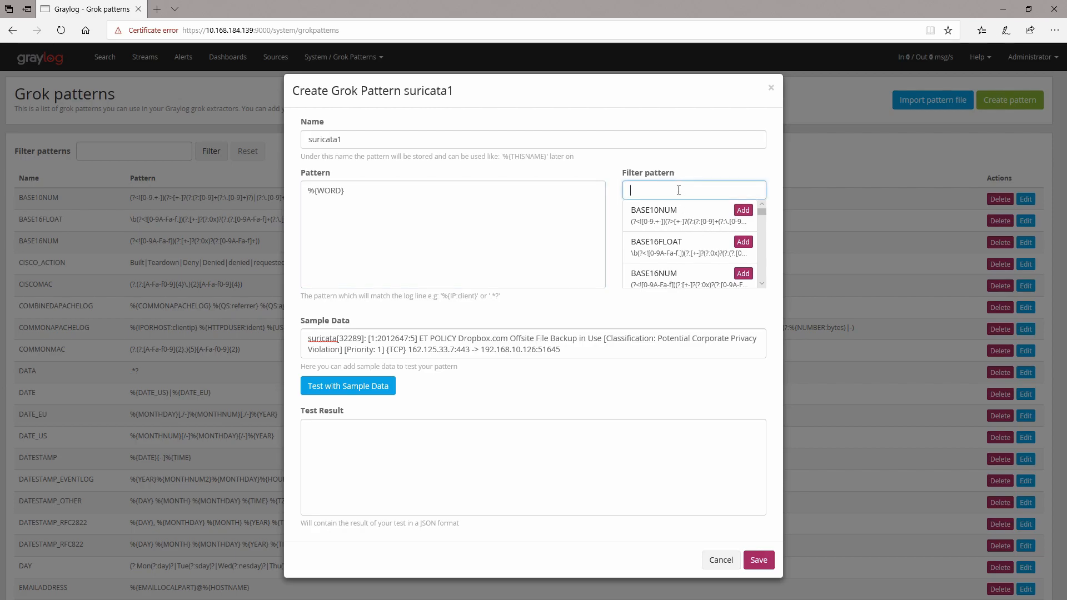
type("word")
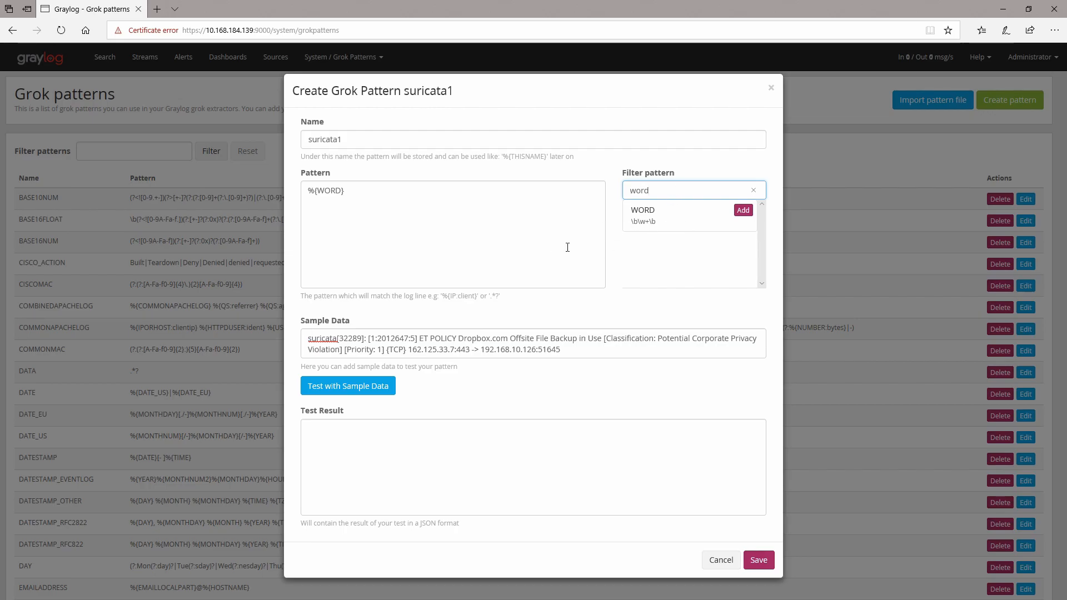
Step: Change the pattern to %{WORD:ips} and test it against the sample data
left_click(487, 201)
type(":")
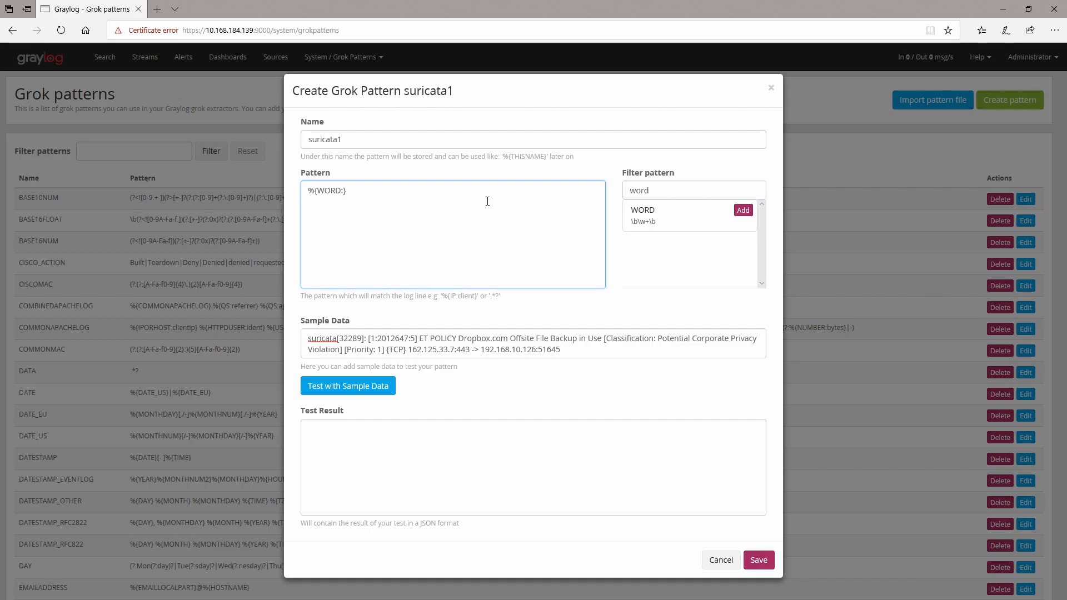
type("IP")
key("BackSpace")
key("BackSpace")
type("ips")
left_click(355, 386)
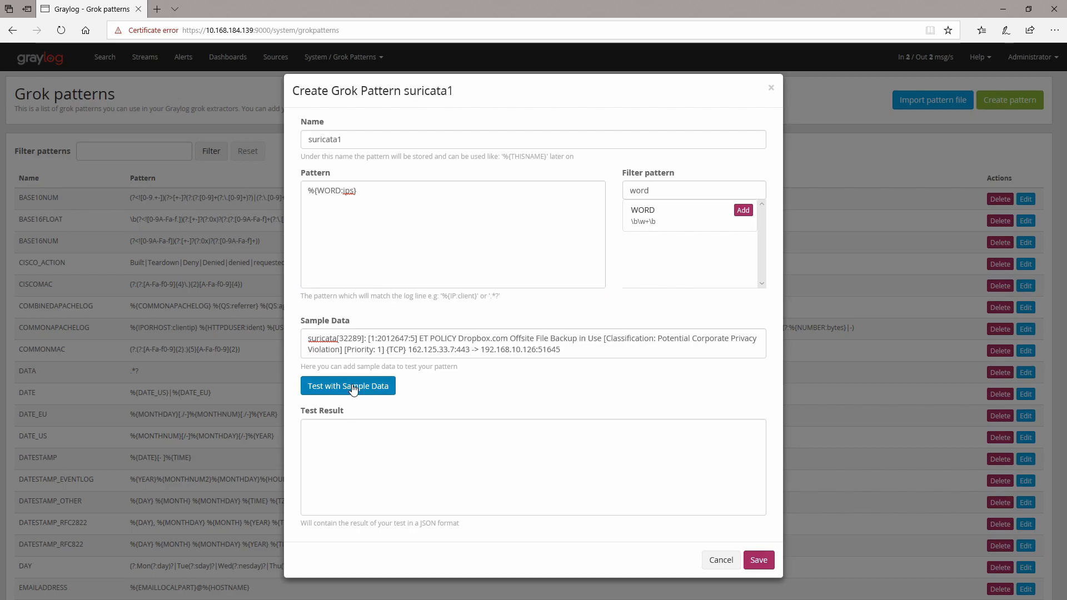
left_click(315, 452)
left_click_drag(315, 453, 370, 451)
left_click(357, 458)
double_click(357, 453)
double_click(319, 453)
left_click(352, 452)
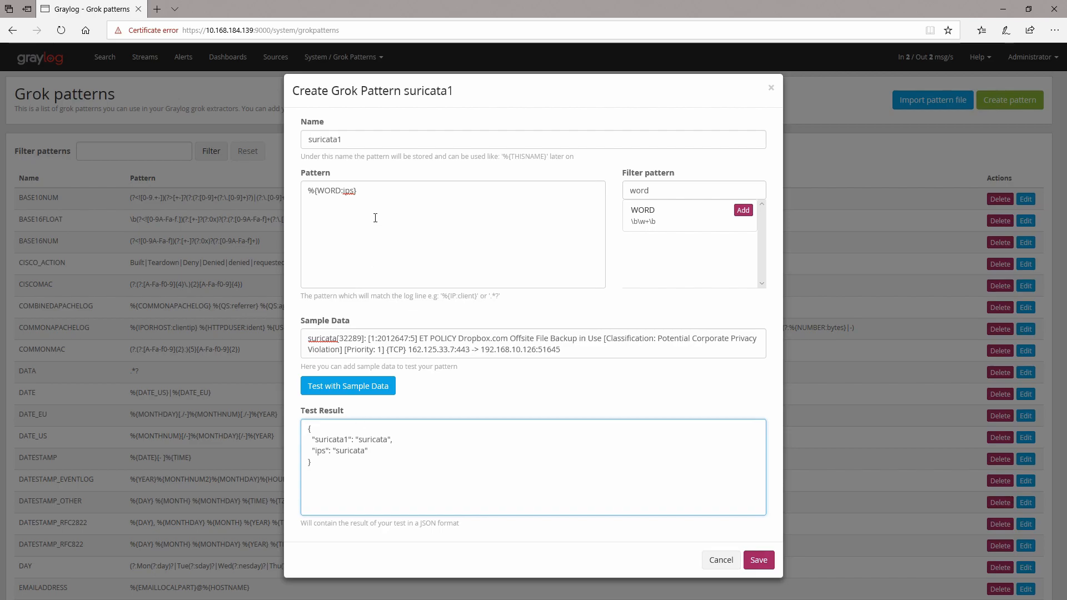
Step: Append \[NUMBER\] to the pattern and filter the pattern list for number
left_click(384, 196)
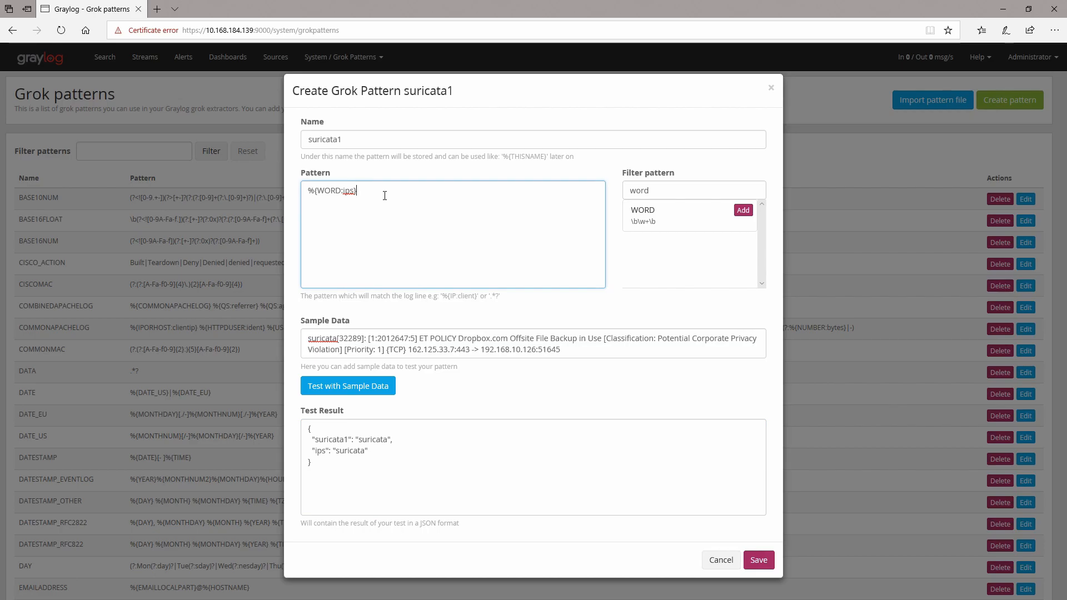
type("\\[")
type("NUMBER\\]")
double_click(655, 190)
type("number")
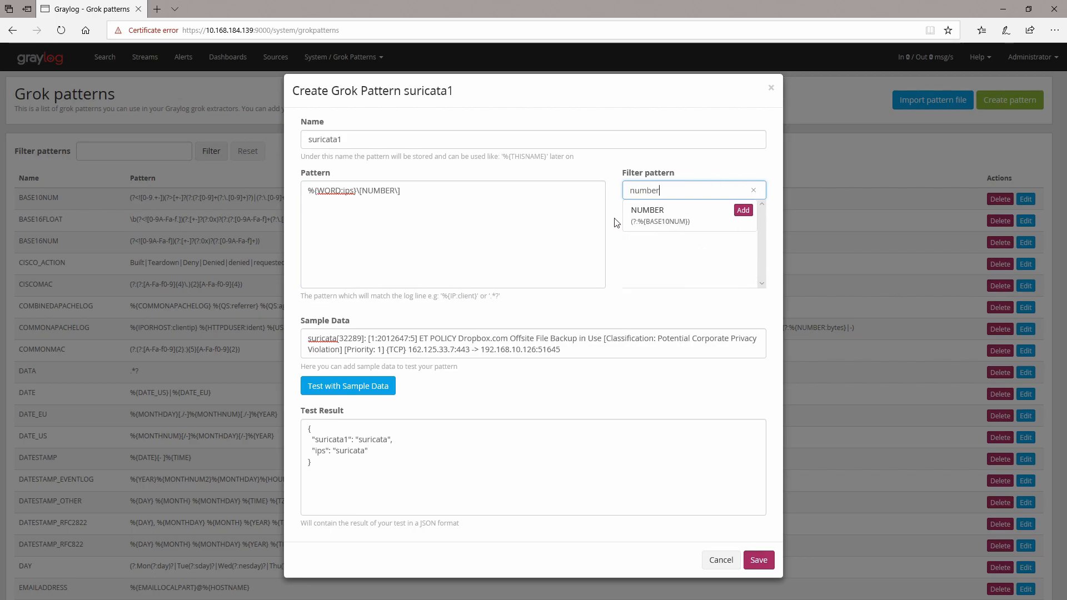
Step: Extend the pattern to \[NUMBER:UNWANTED\]: followed by an empty escaped bracket pair \[\]
left_click(395, 190)
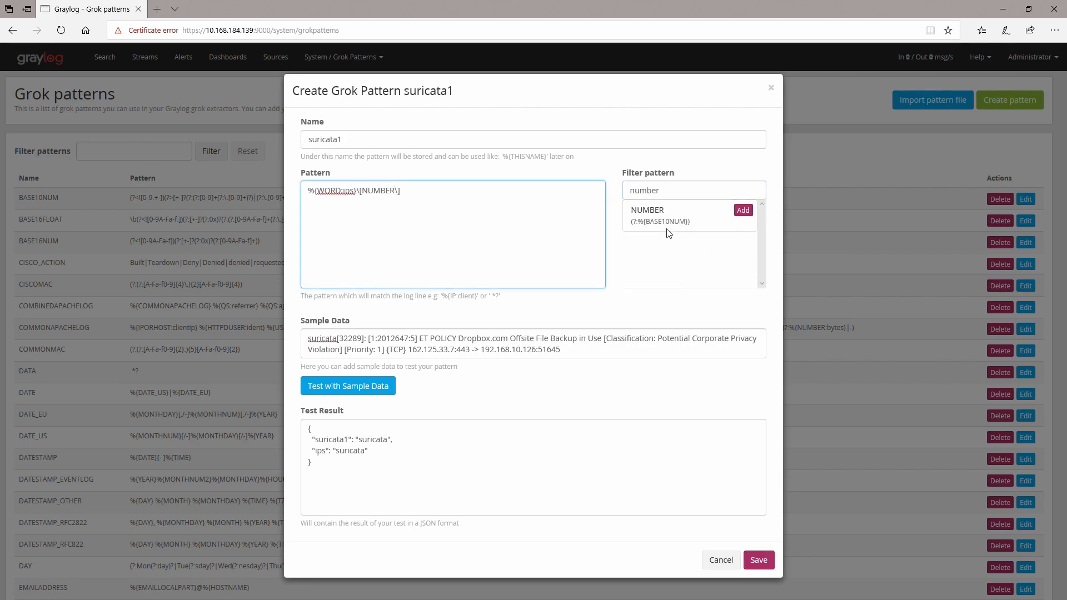
type(":UNWANTED")
type("\\")
left_click(452, 193)
type(":")
type("[")
key("Left")
type("\\")
Step: Wrap NUMBER:UNWANTED in %{ } and test the pattern against the sample data
left_click_drag(361, 190, 427, 190)
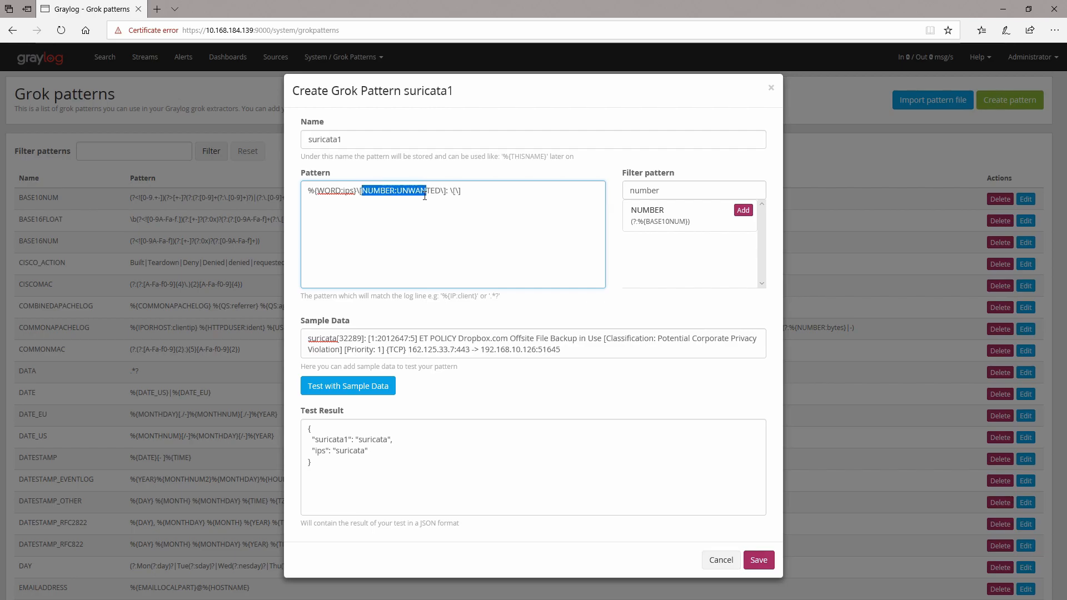
left_click(362, 191)
type("%{")
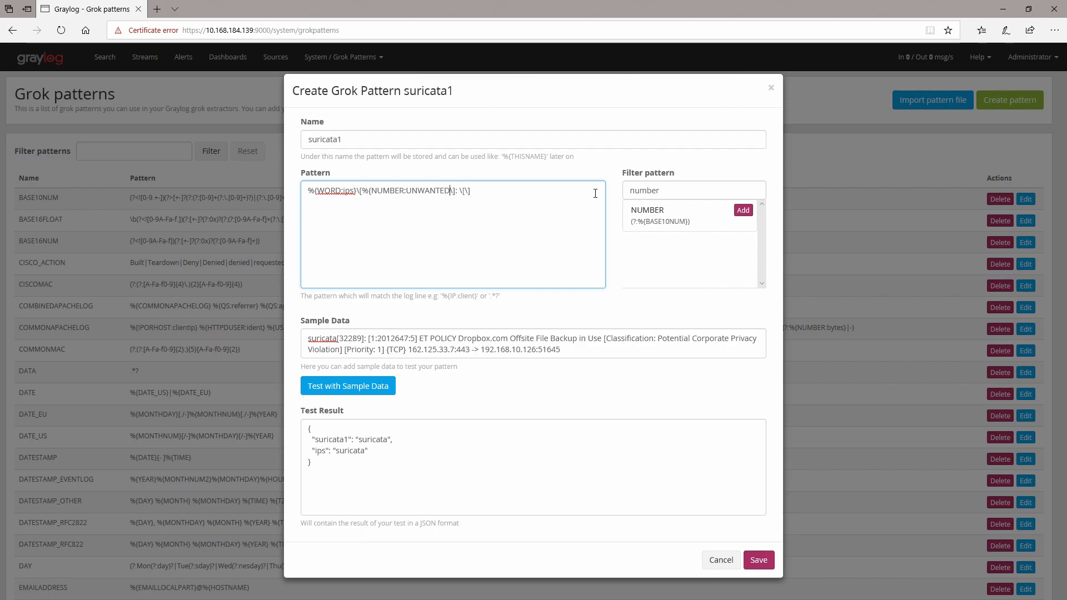
type("}")
left_click(382, 394)
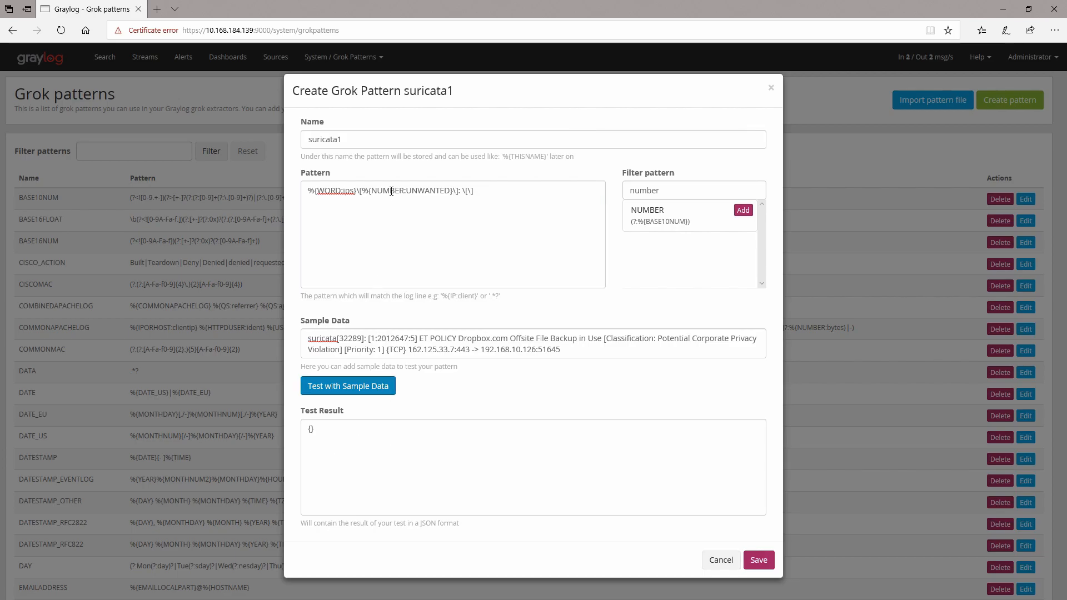
Step: Delete the trailing escaped bracket pair from the pattern and test it again
left_click(417, 205)
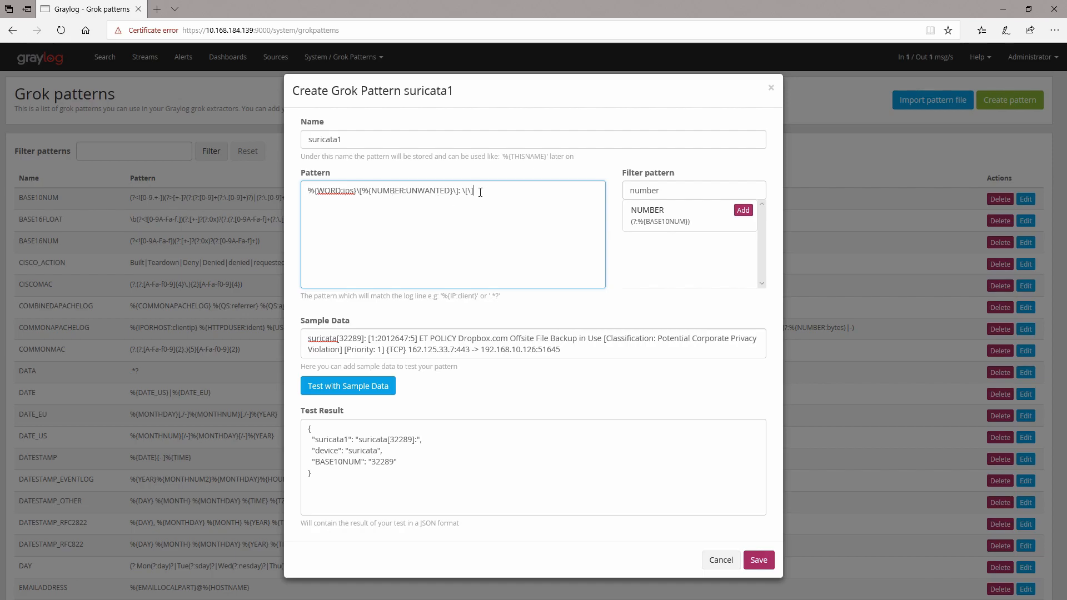
key("BackSpace")
key("BackSpace")
key("BackSpace")
key("BackSpace")
left_click(354, 389)
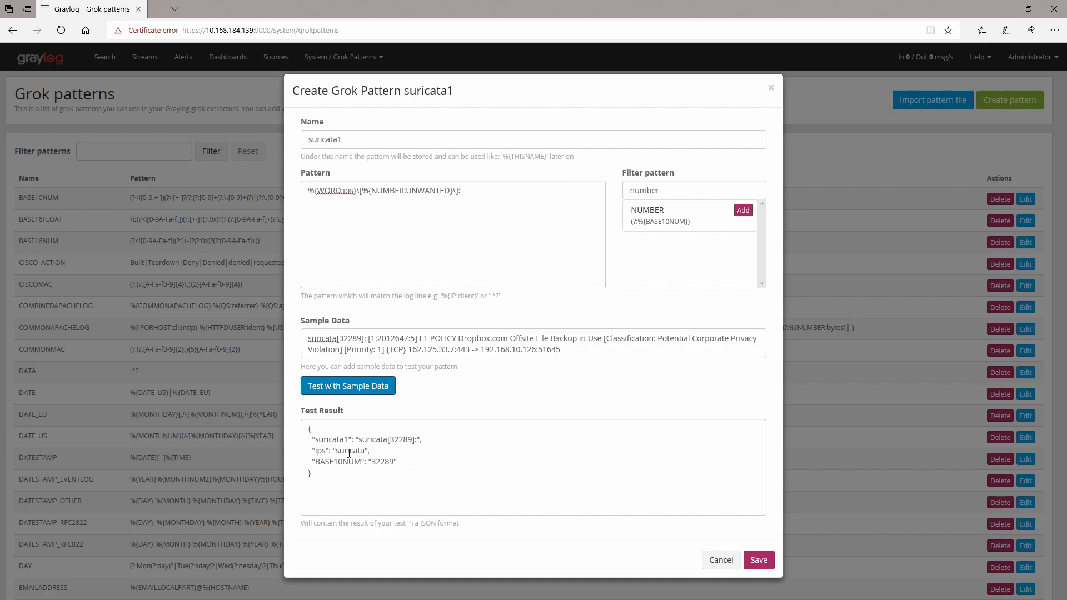
Step: Add a new escaped bracket pair and paste %{NUMBER:UNWANTED} inside it
left_click(493, 192)
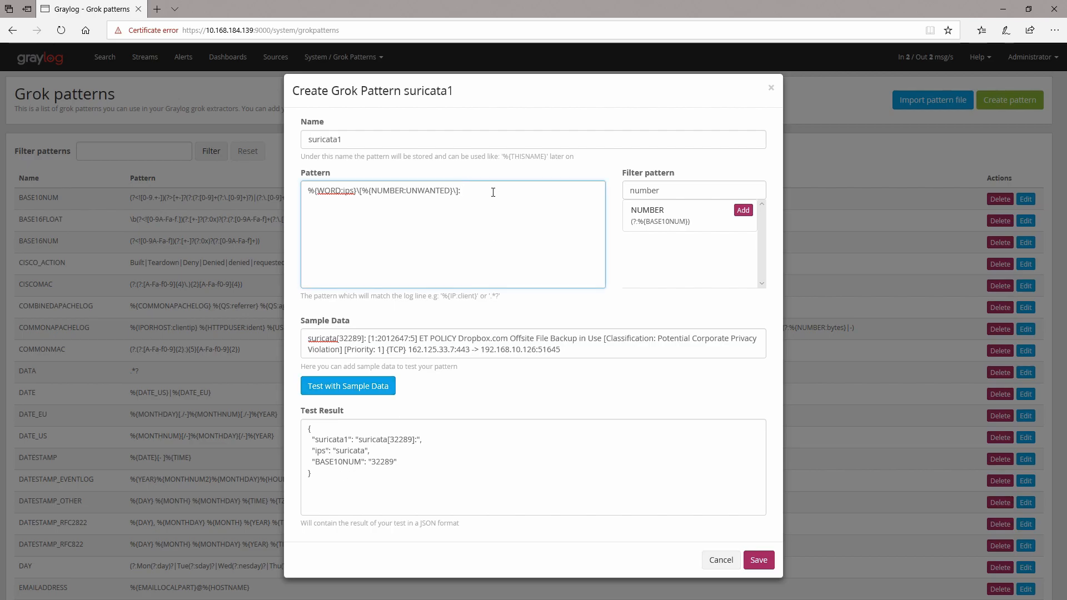
type("\\(")
type("[")
type("\\[\\")
left_click_drag(362, 192, 451, 192)
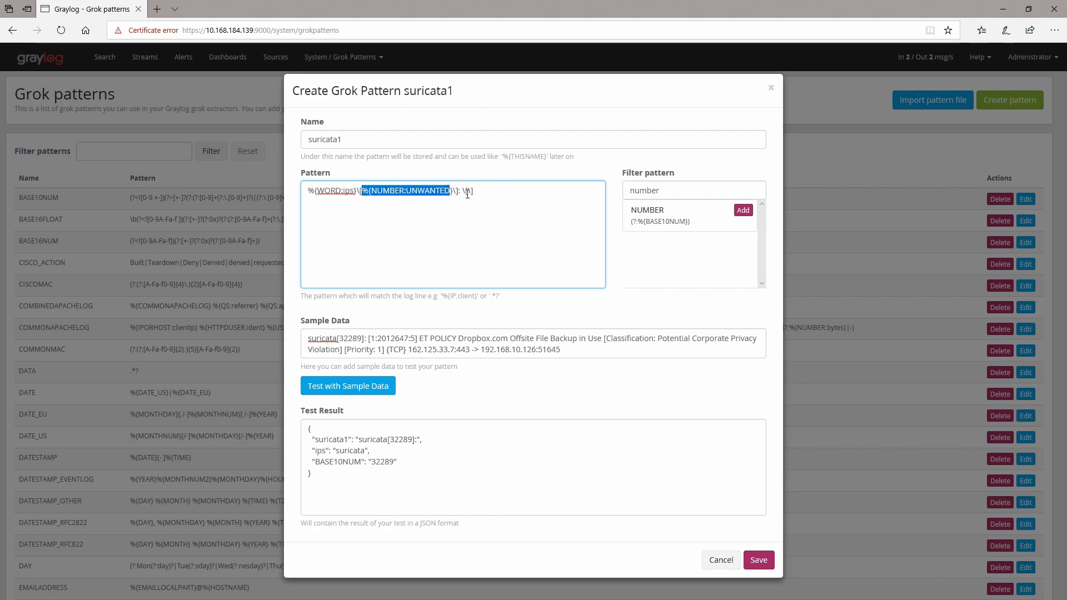
left_click(452, 190)
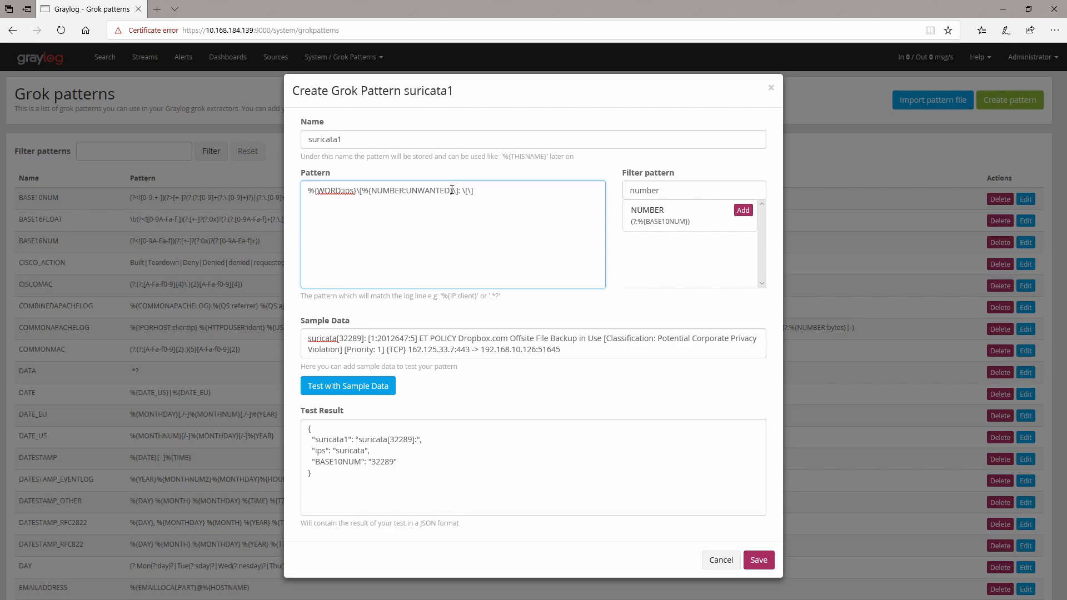
left_click_drag(453, 191, 361, 191)
key("ctrl+c")
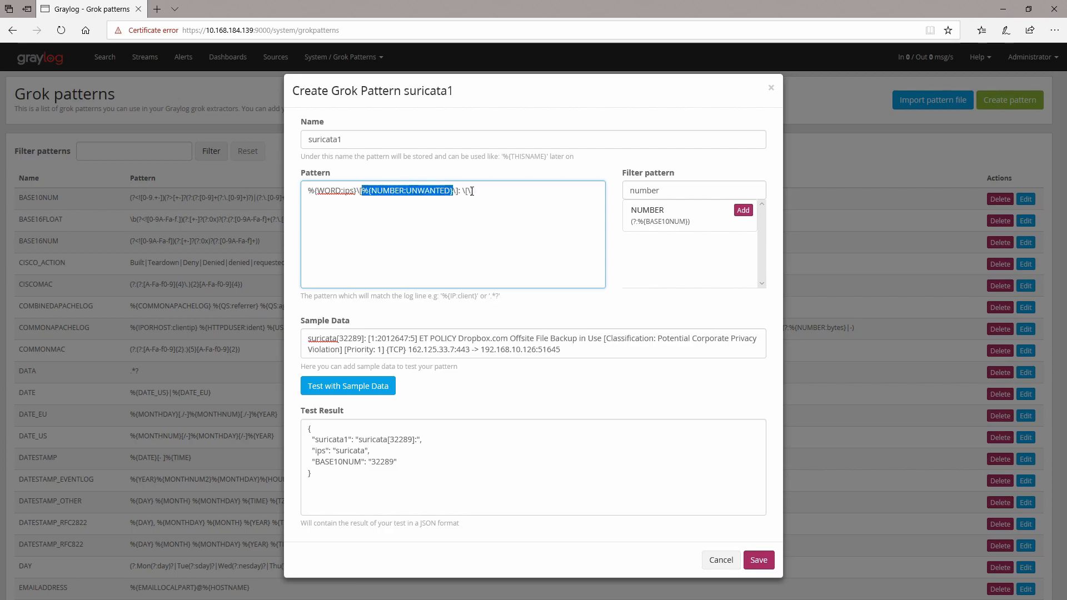
left_click(468, 190)
key("ctrl+v")
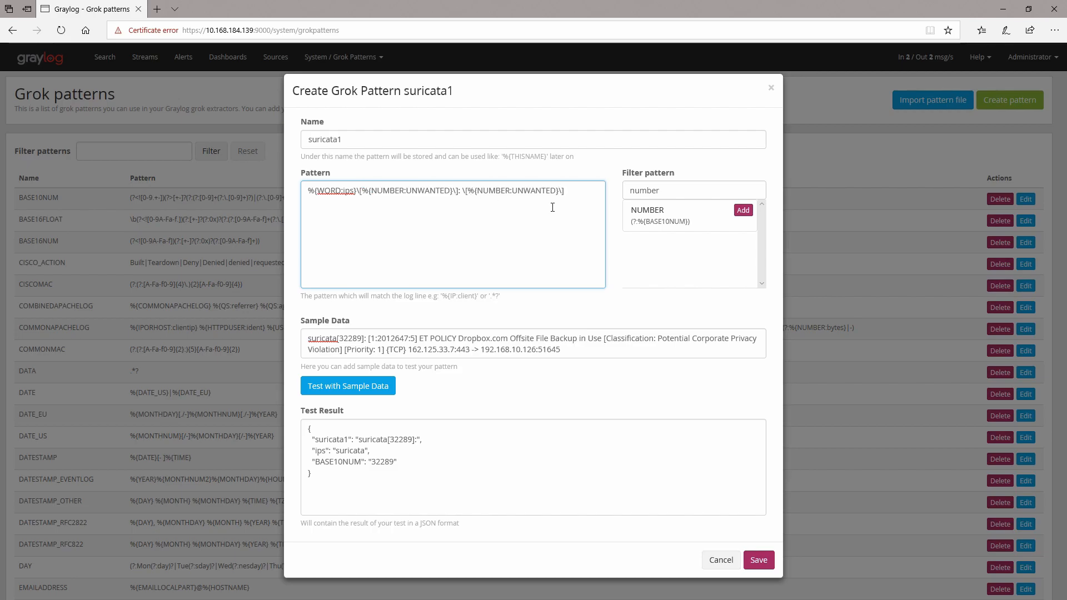
Step: Add two more colon-separated %{NUMBER:UNWANTED} fields inside that bracket group and test the pattern
type(":")
key("ctrl+v")
type(":")
key("ctrl+v")
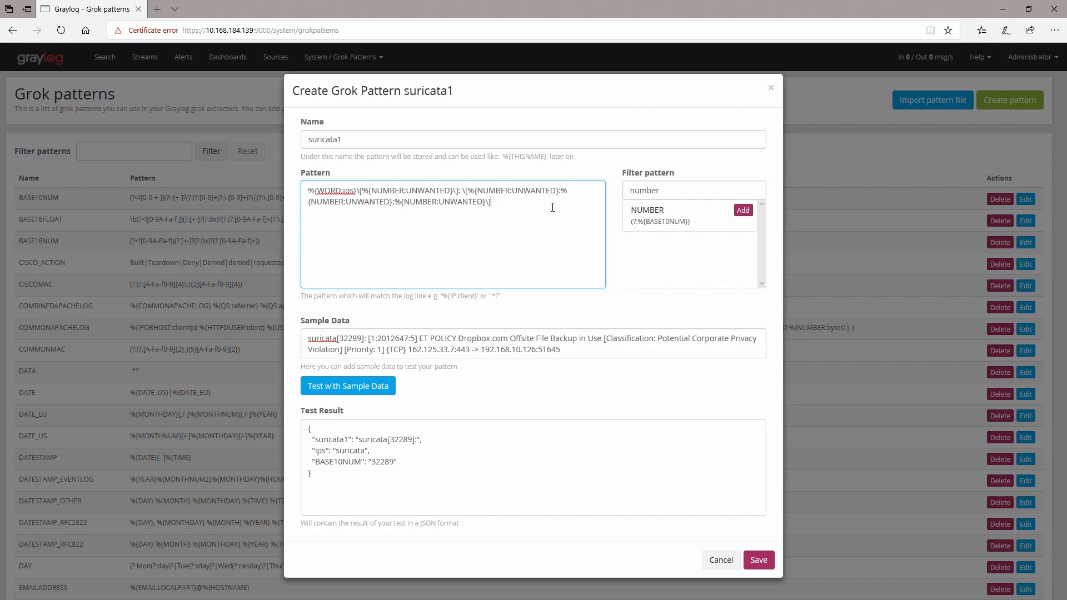
left_click(349, 392)
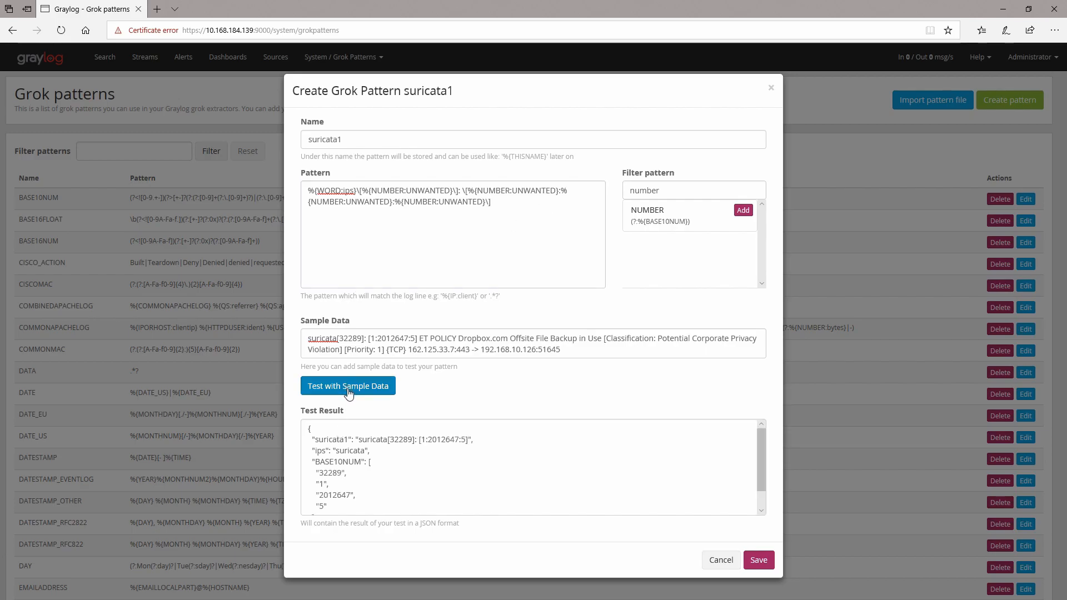
Step: Examine the BASE10NUM values in the test result against the sample data
scroll(409, 455, "down", 2)
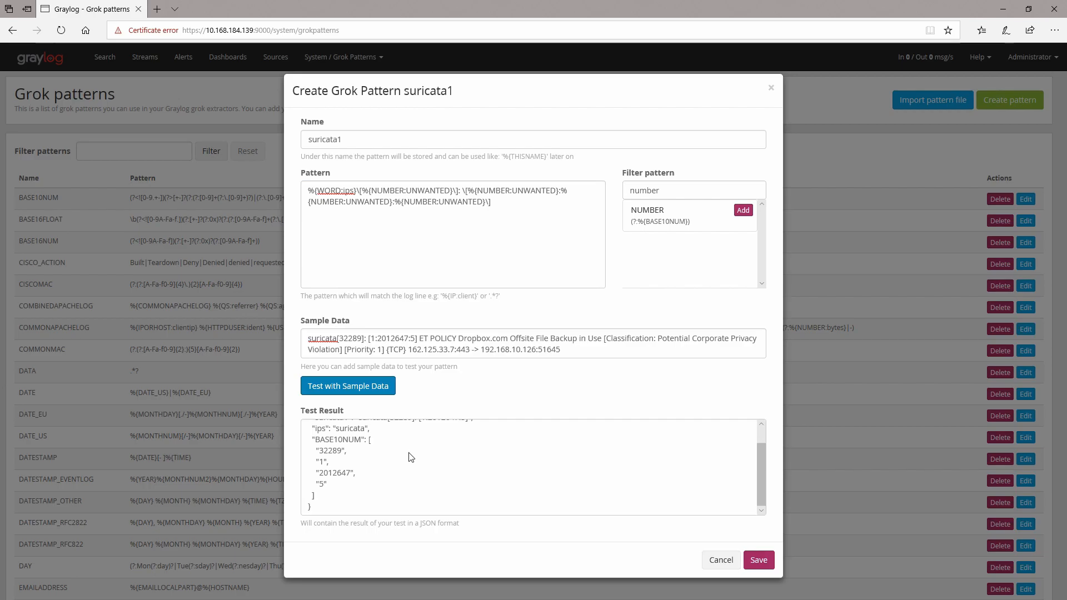
left_click_drag(318, 451, 371, 455)
left_click(330, 456)
scroll(322, 452, "up", 2)
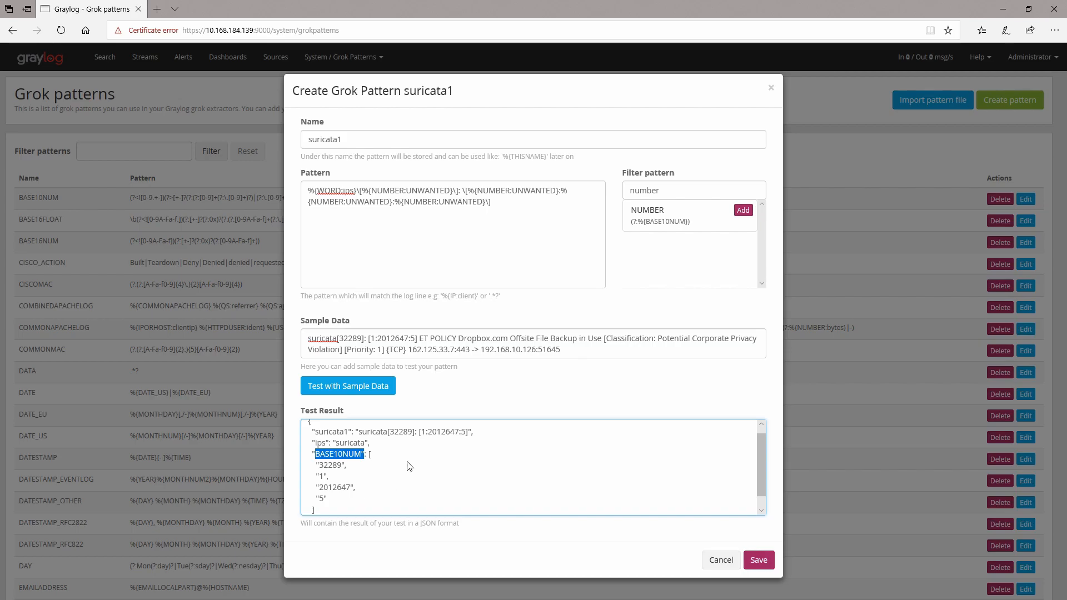
left_click(507, 208)
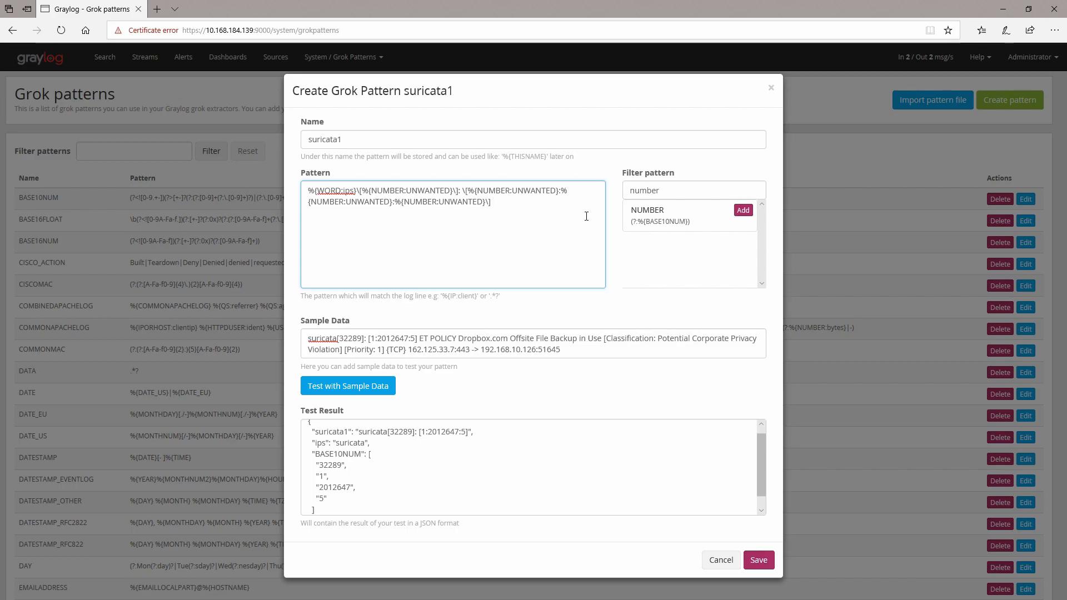
left_click(422, 339)
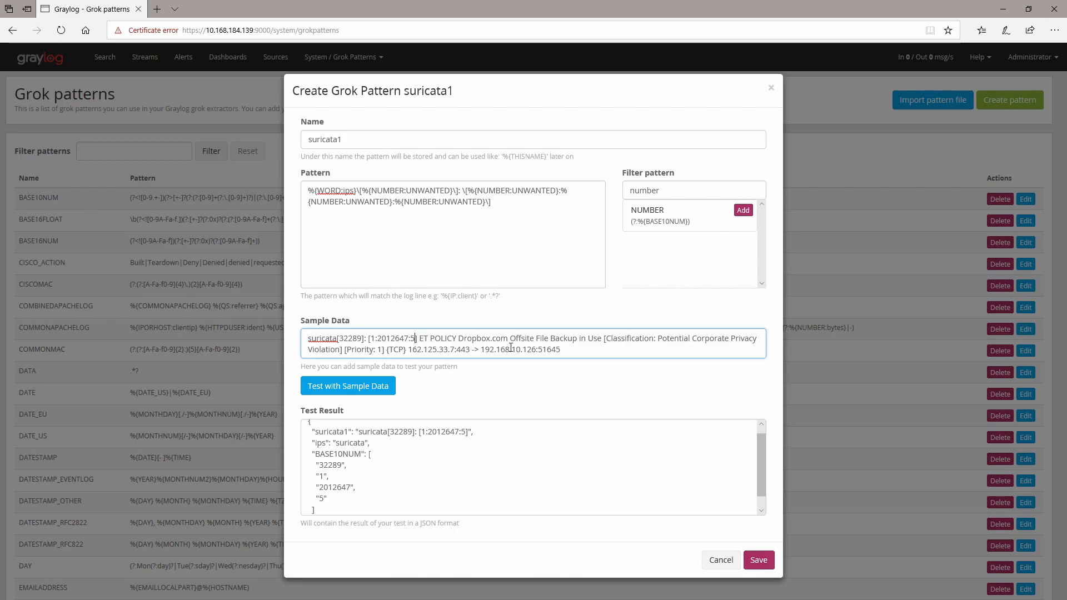
left_click(515, 204)
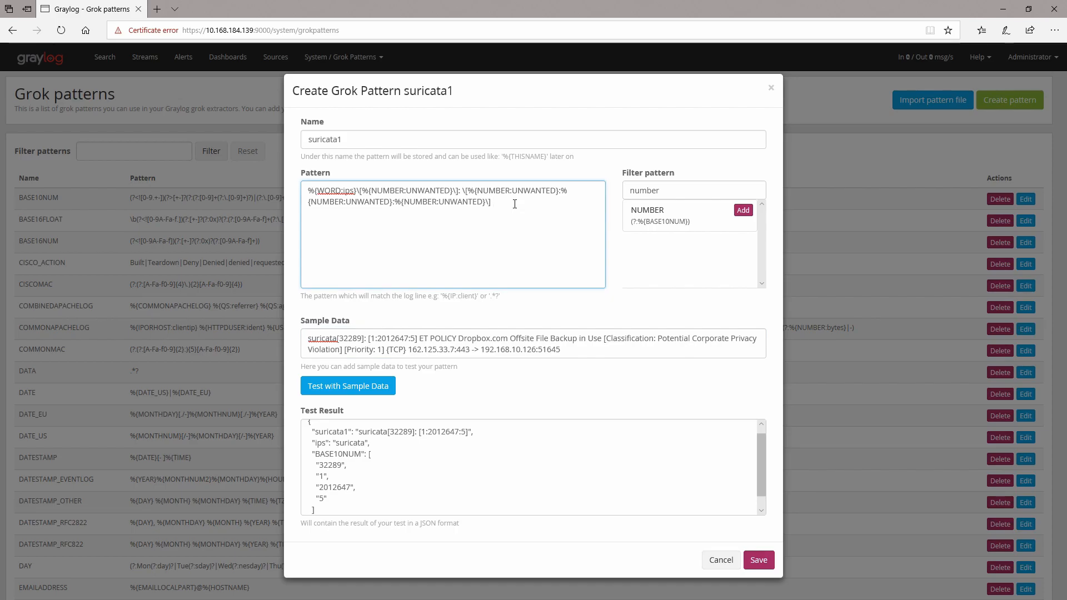
Step: Append %{DATA:description} followed by an escaped bracket pair \[\] to the pattern
type("%{}")
key("Left")
type("DATA:description")
type("\\")
Step: Insert Classification: from the sample data inside the new bracket pair
double_click(630, 338)
key("ctrl+c")
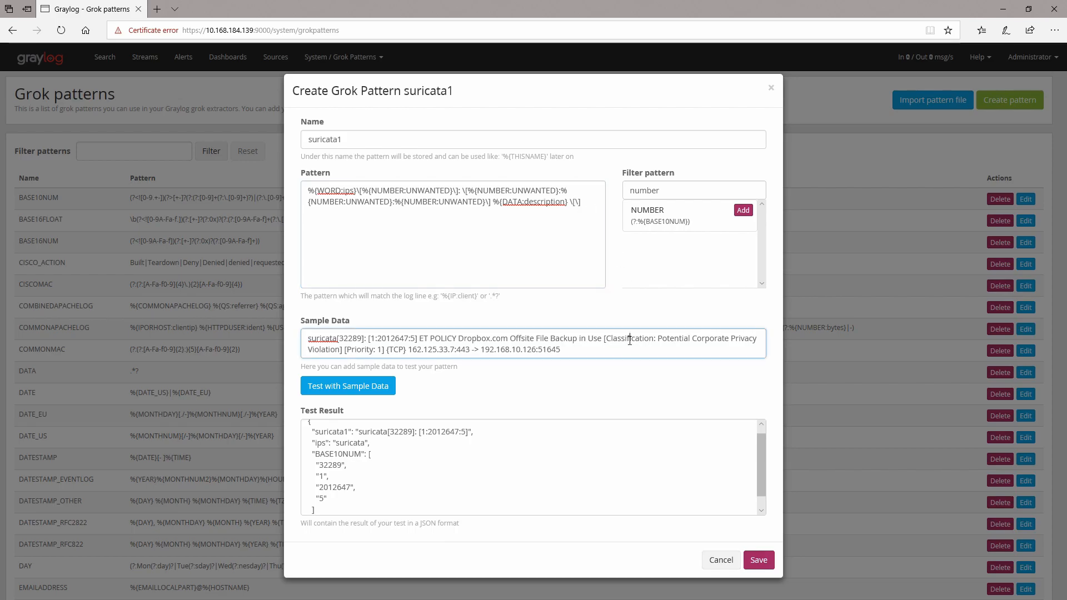
left_click(574, 203)
key("ctrl+v")
type(":")
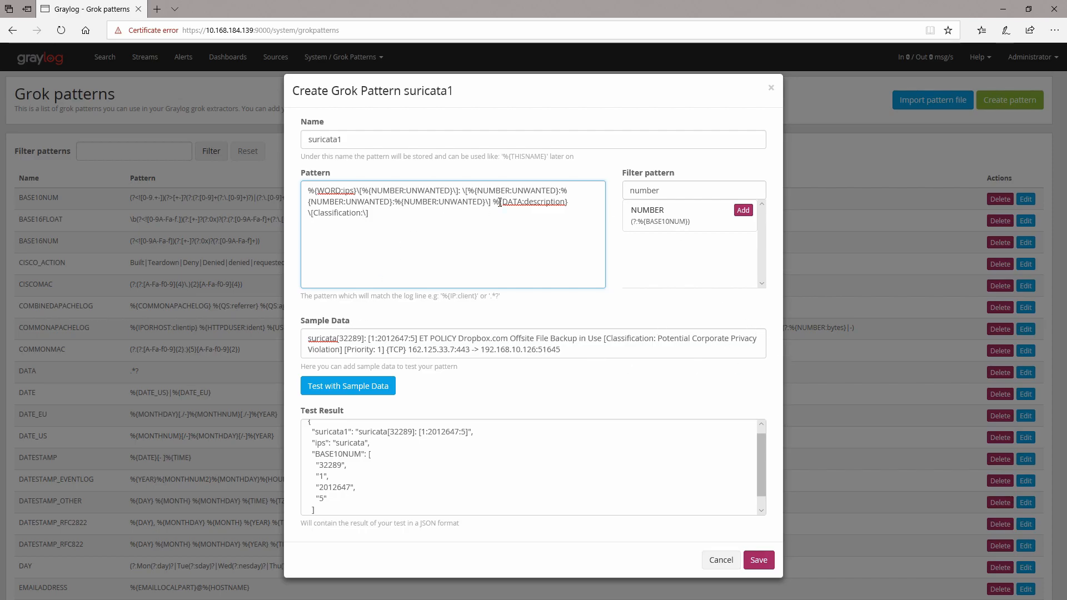
Step: Add a %{DATA:classification} field after Classification: inside the bracket group
left_click_drag(495, 203, 568, 203)
key("ctrl+c")
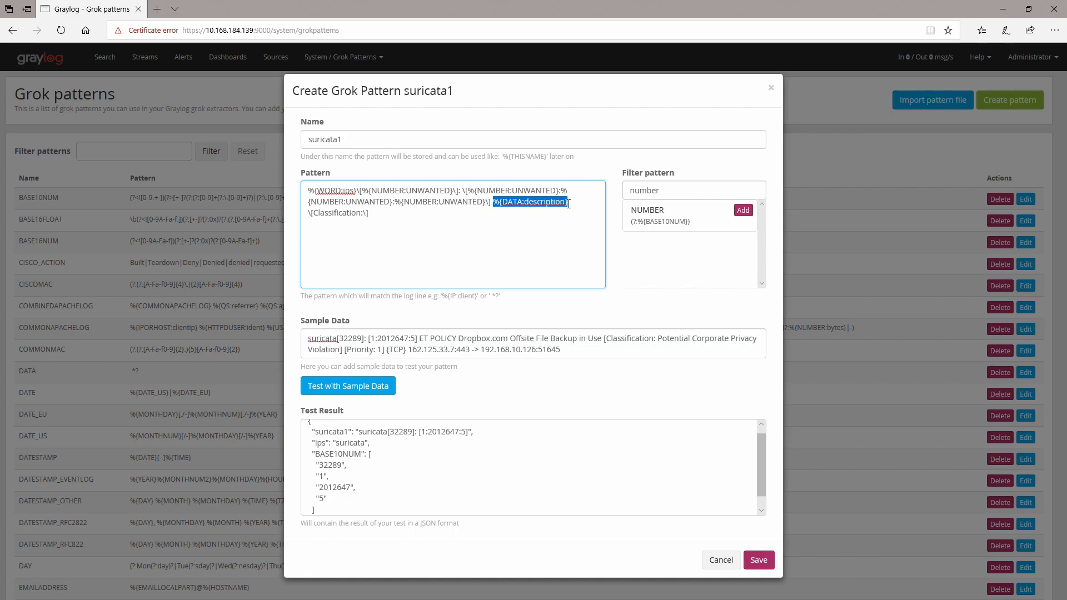
left_click(363, 216)
key("ctrl+v")
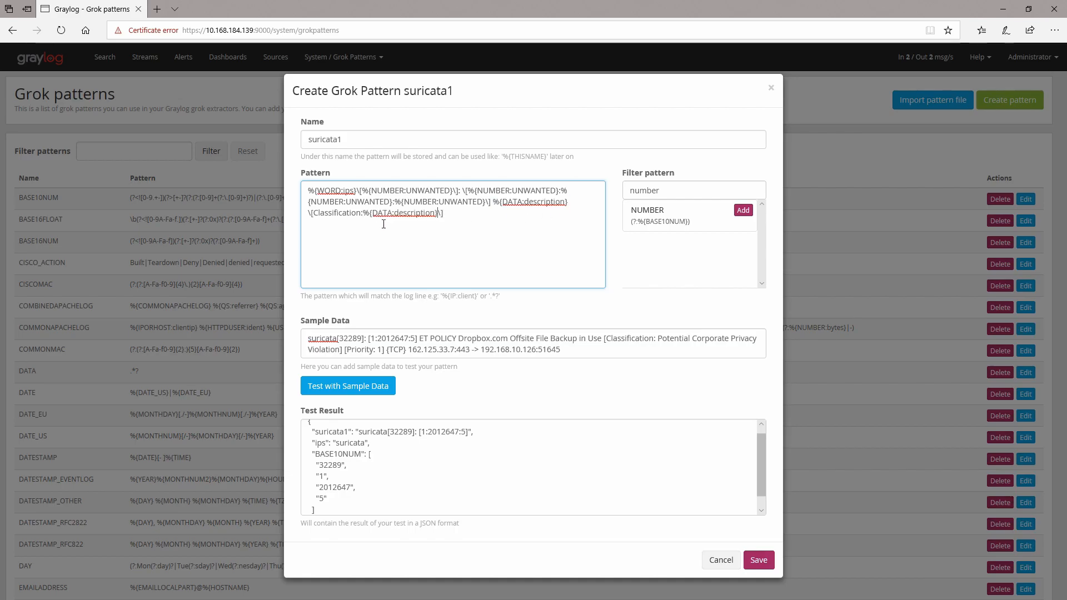
double_click(414, 213)
type("classification")
Step: Append another escaped bracket pair containing %{NUMBER:UNWANTED}
type("[]")
key("Left")
type("\\[\\")
left_click_drag(362, 192, 451, 193)
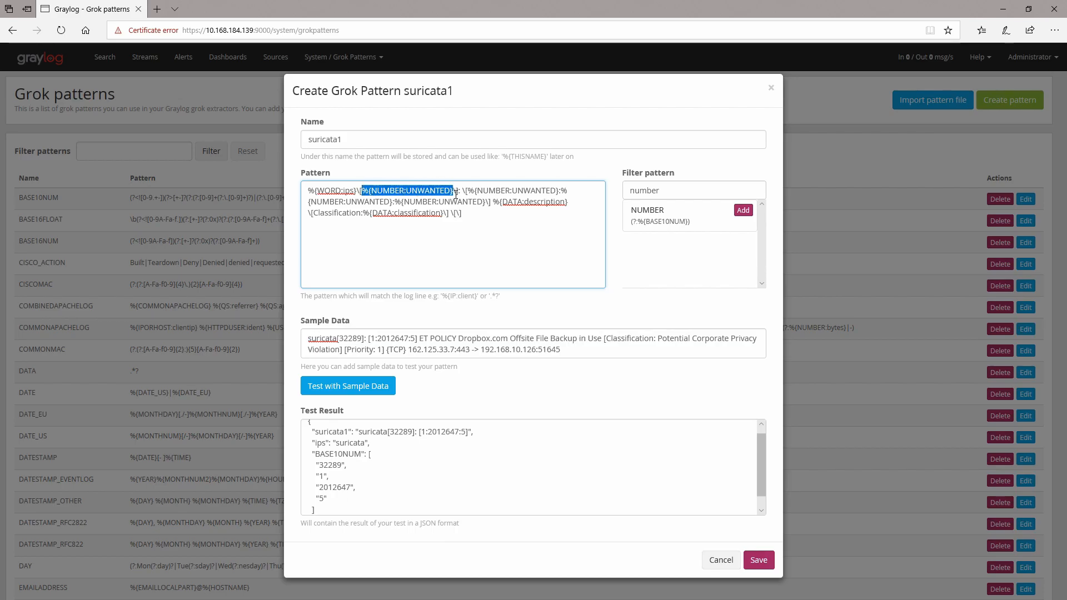
left_click_drag(452, 195, 455, 194)
key("ctrl+c")
left_click(456, 213)
key("ctrl+v")
Step: Rename that last field to priority and test the pattern
double_click(521, 216)
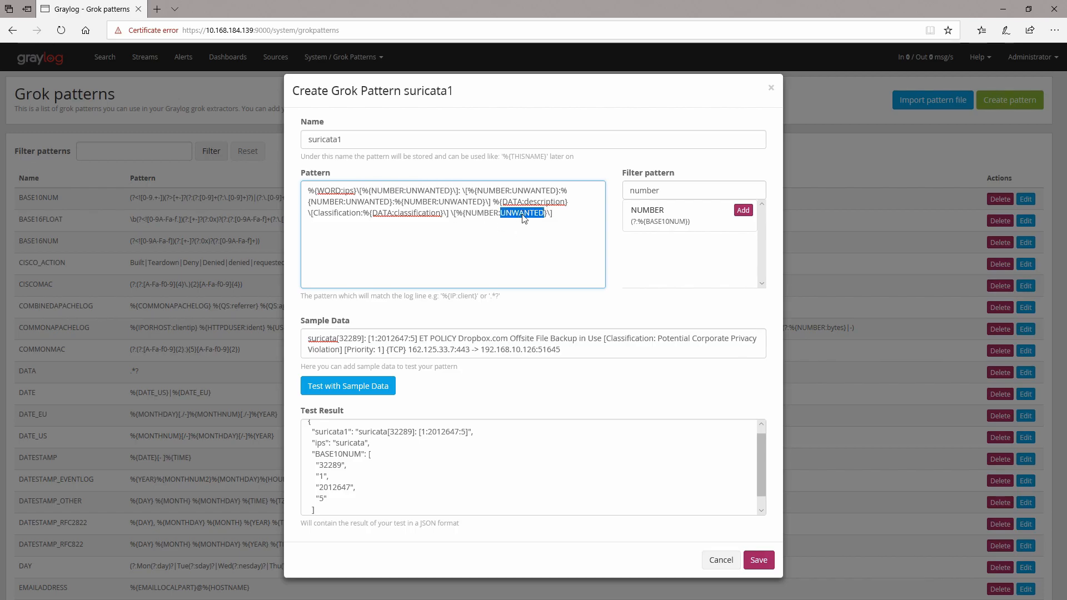
type("priority")
left_click(372, 388)
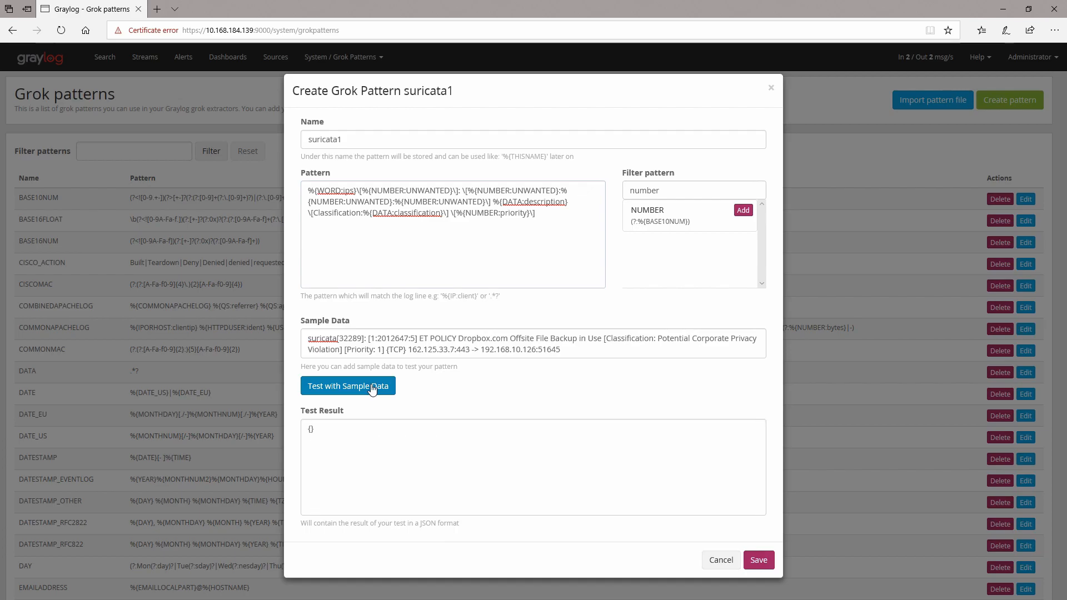
Step: Remove the \[%{NUMBER:priority}\] group, test the pattern and review the result
left_click_drag(536, 213, 452, 219)
key("ctrl+c")
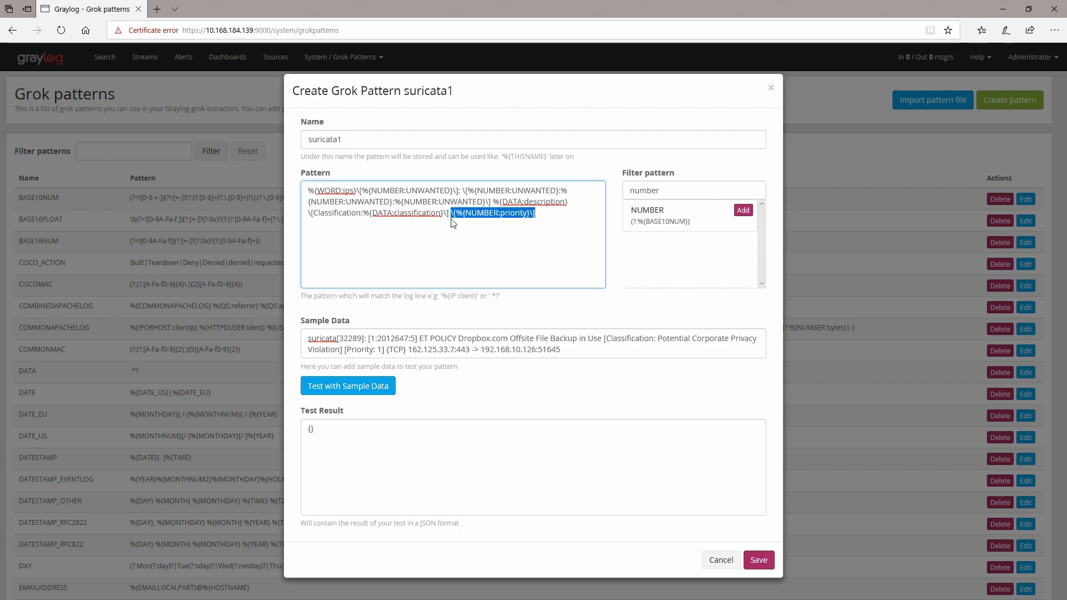
key("BackSpace")
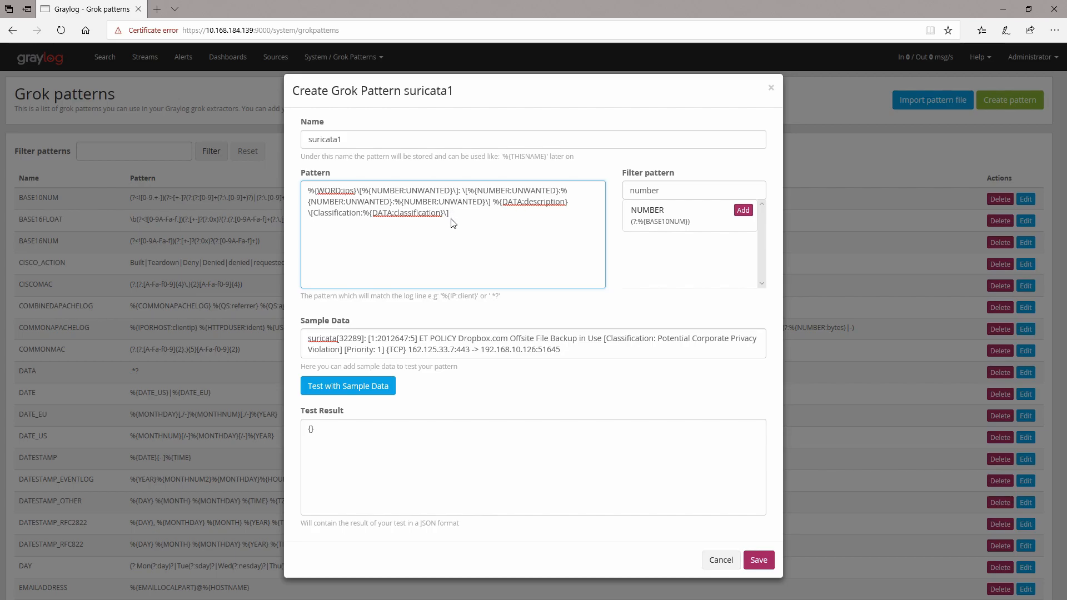
left_click(379, 386)
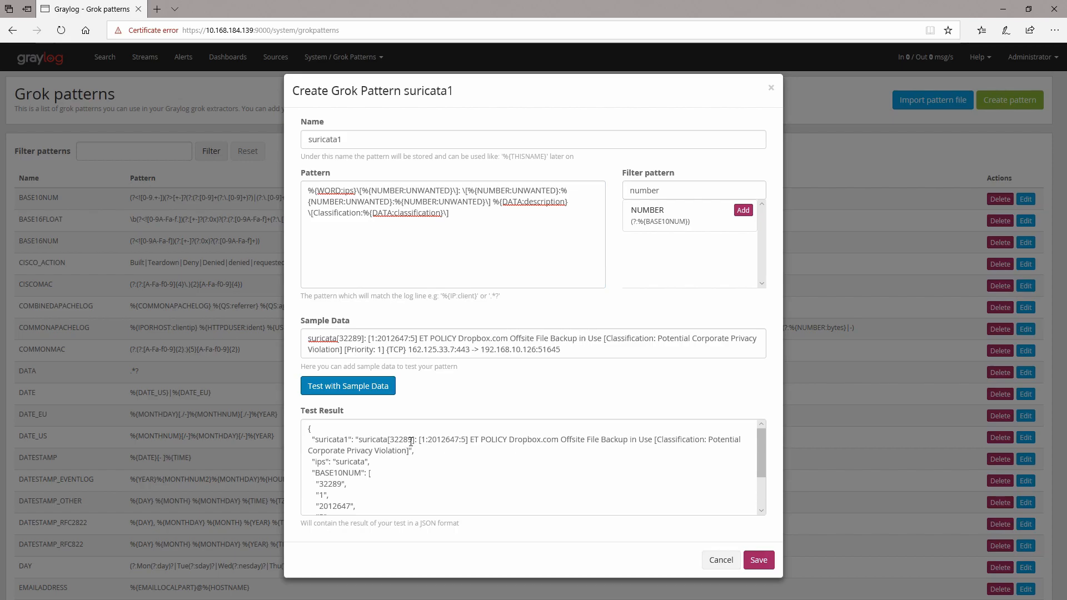
scroll(437, 451, "down", 3)
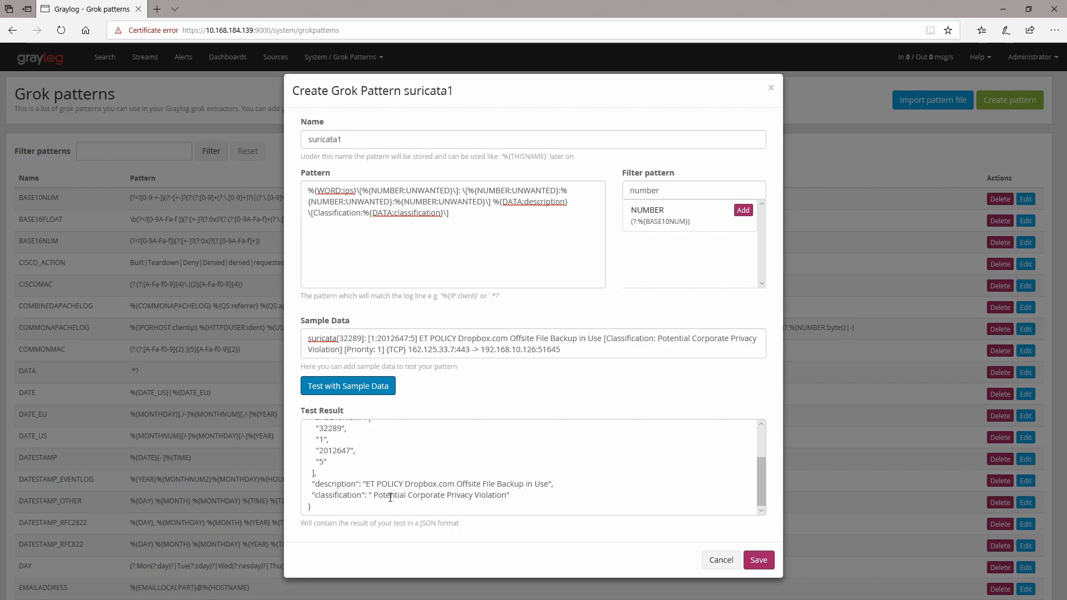
Step: Re-add the priority group at the end of the pattern as \[Priority:%{NUMBER:priority}\] and test it against the sample
left_click(512, 218)
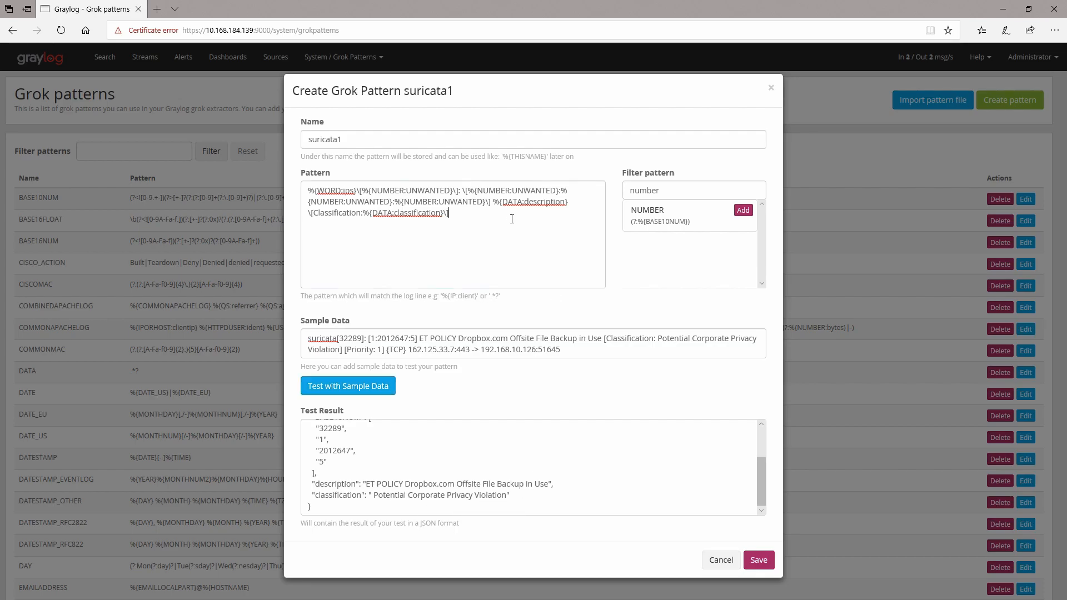
key("ctrl+v")
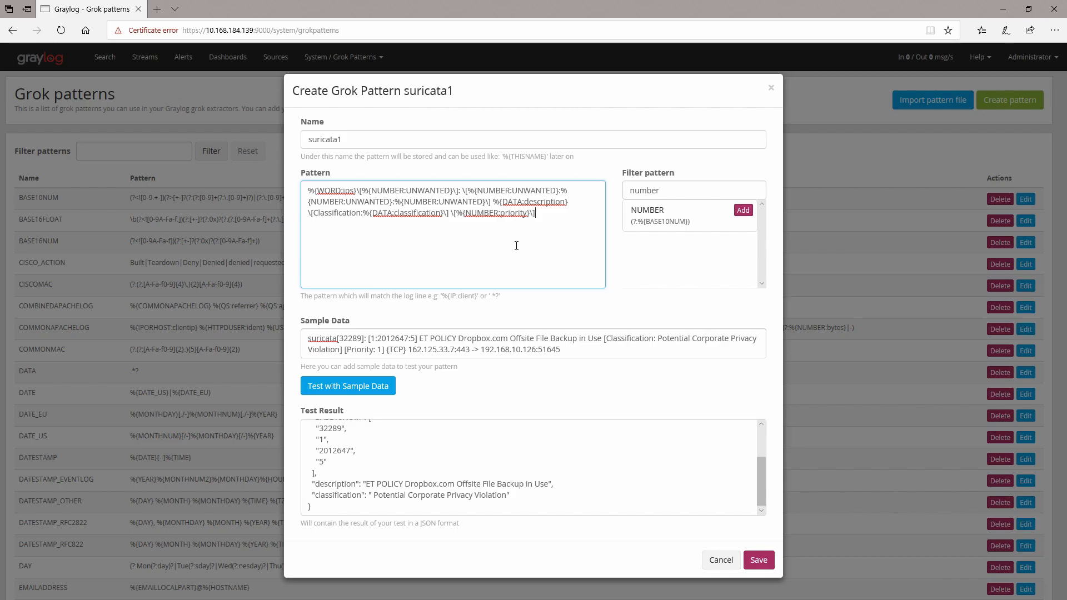
left_click(456, 214)
type("Priority")
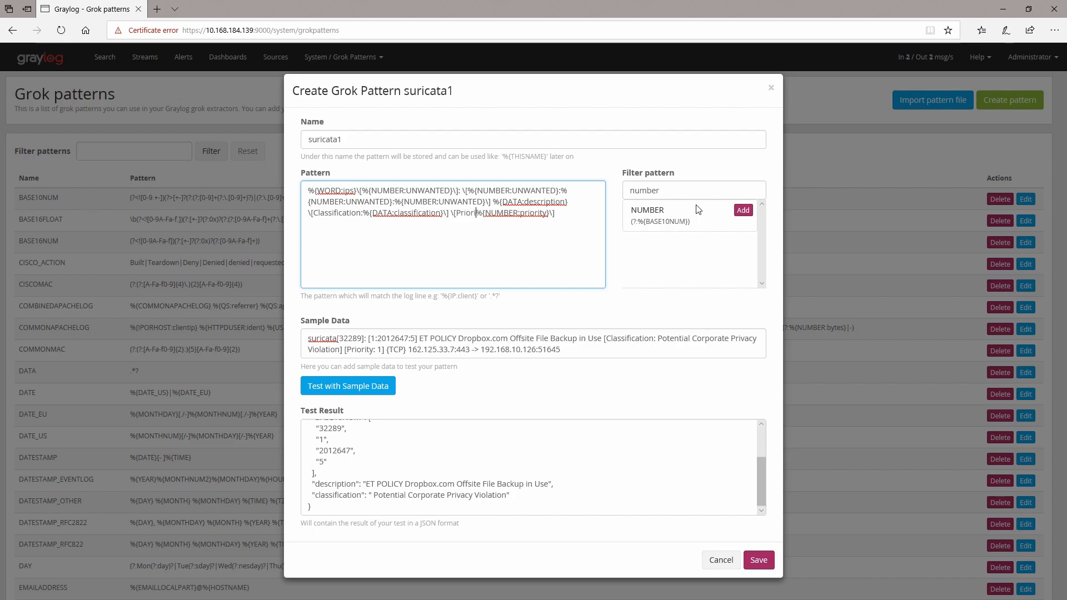
type(":")
left_click(350, 386)
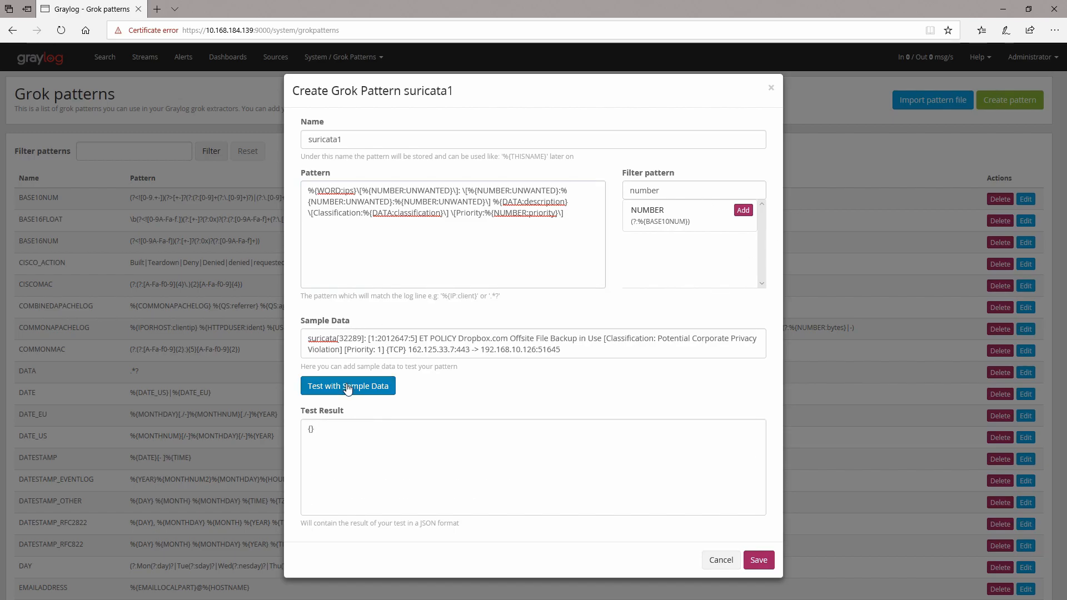
Step: Add a space after Priority: in the pattern, retest, and check the priority field in the result
left_click(486, 214)
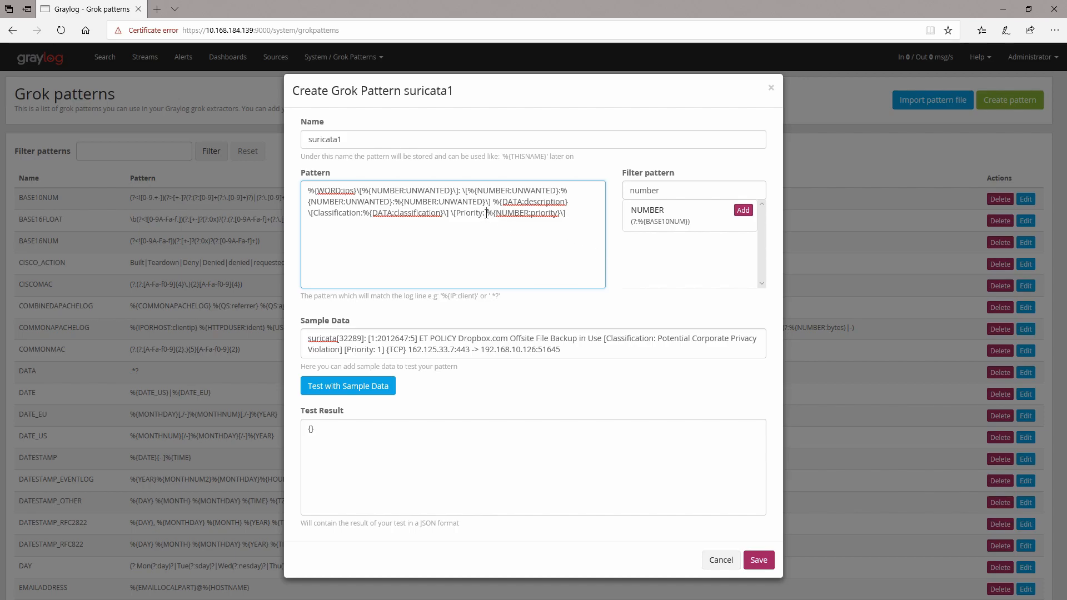
left_click(363, 388)
scroll(396, 492, "down", 3)
scroll(395, 493, "down", 1)
left_click_drag(314, 496, 359, 498)
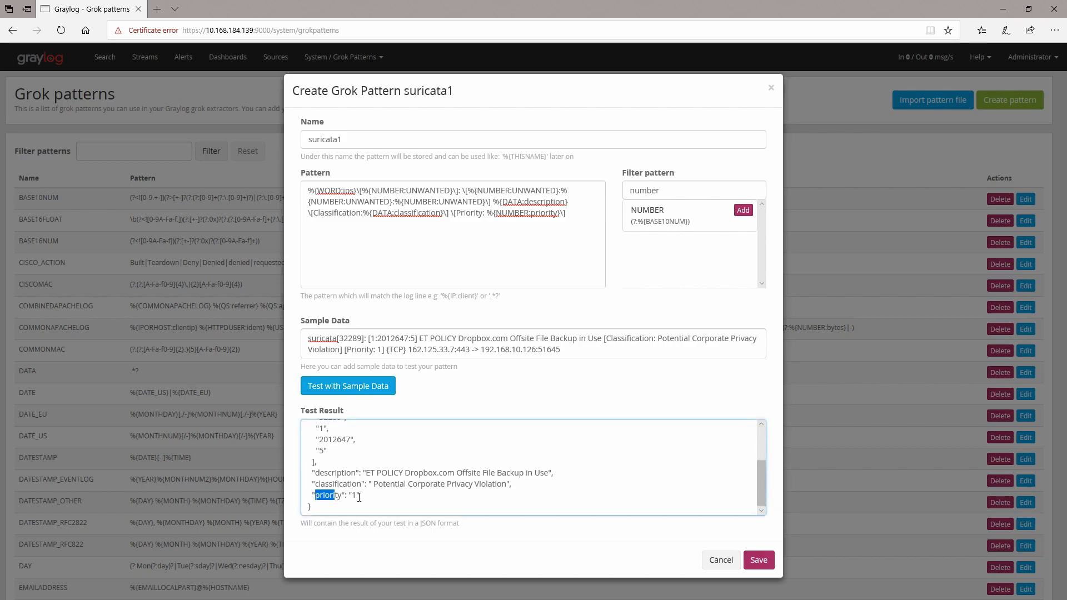
Step: Append an escaped parenthesis group containing %{WORD:protocol} to the pattern, test it, and review the result
left_click(591, 226)
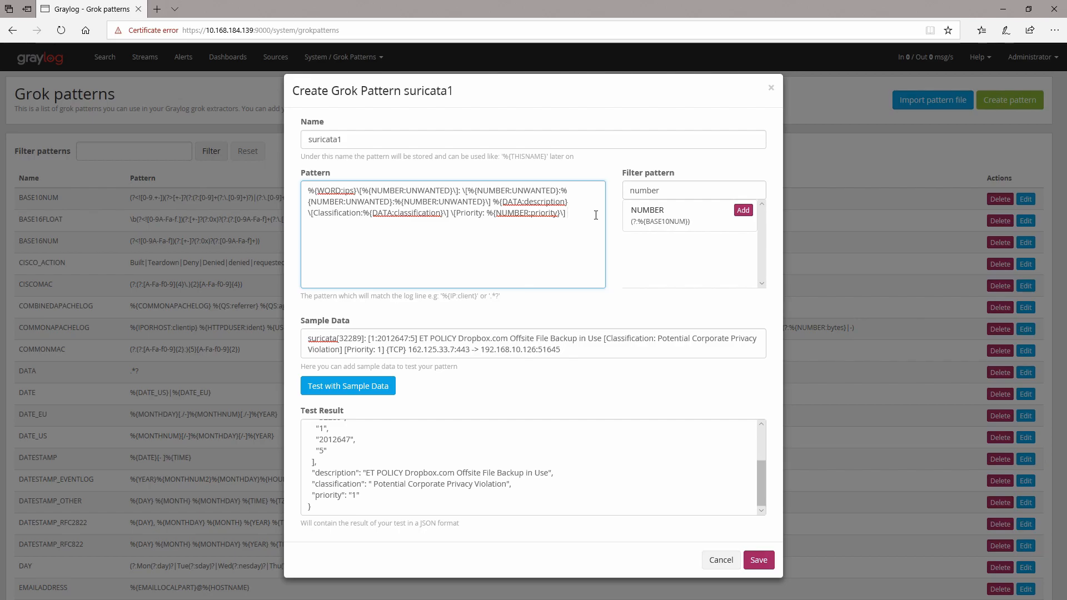
type("{}\\\\{\\")
key("Left")
left_click_drag(308, 190, 356, 190)
key("ctrl+c")
left_click(574, 213)
key("ctrl+v")
double_click(342, 223)
type("protocol")
left_click(366, 388)
scroll(398, 497, "down", 1)
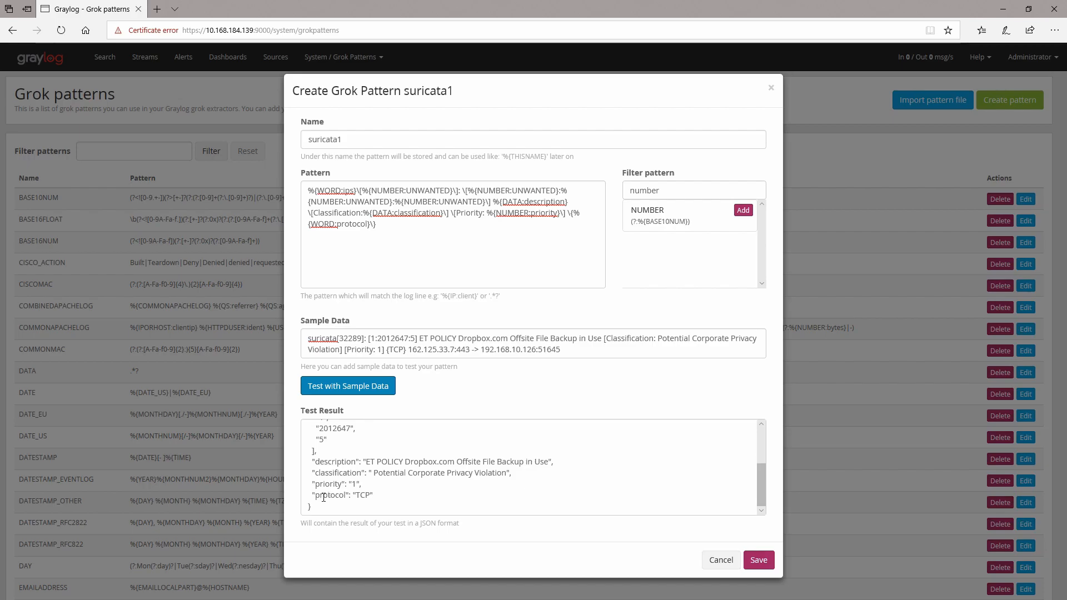
scroll(319, 460, "up", 2)
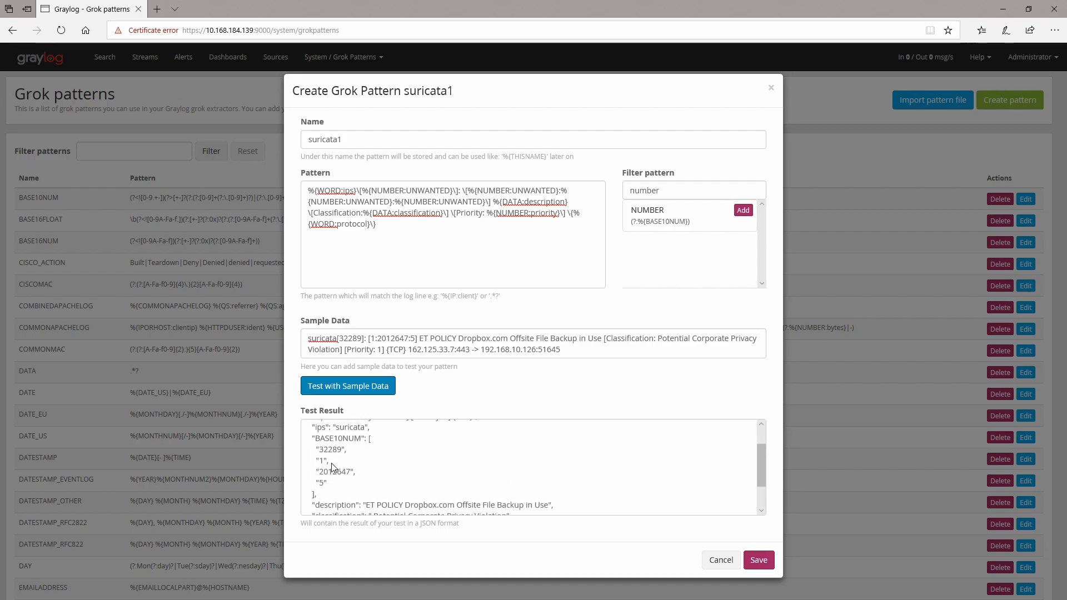
scroll(331, 457, "down", 1)
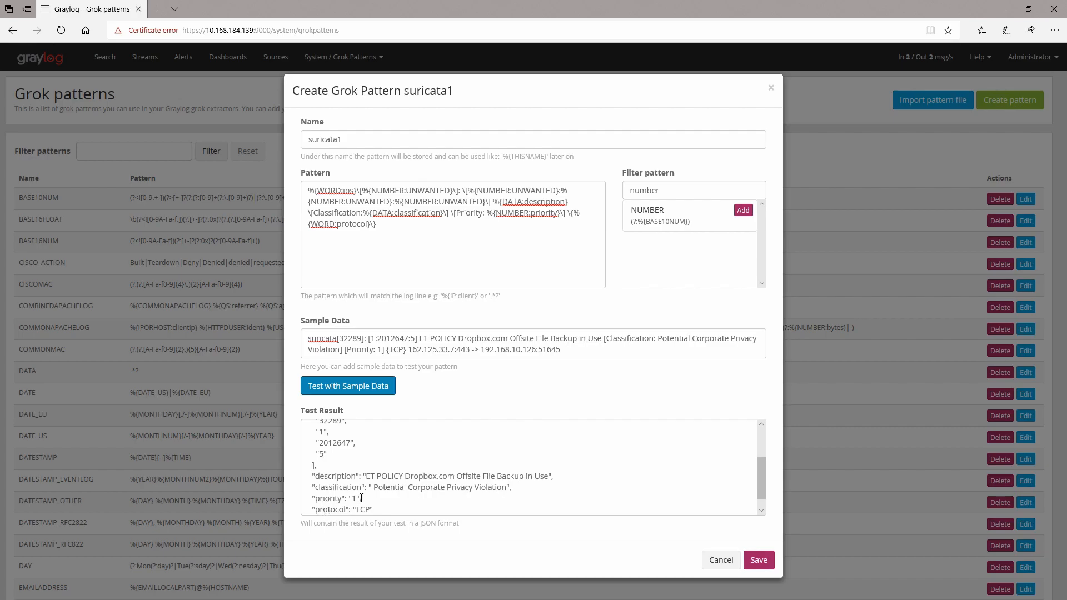
scroll(325, 509, "down", 1)
Step: Append %{IP:src_ip}:%{NUMBER:src_port} to the end of the pattern
left_click(519, 231)
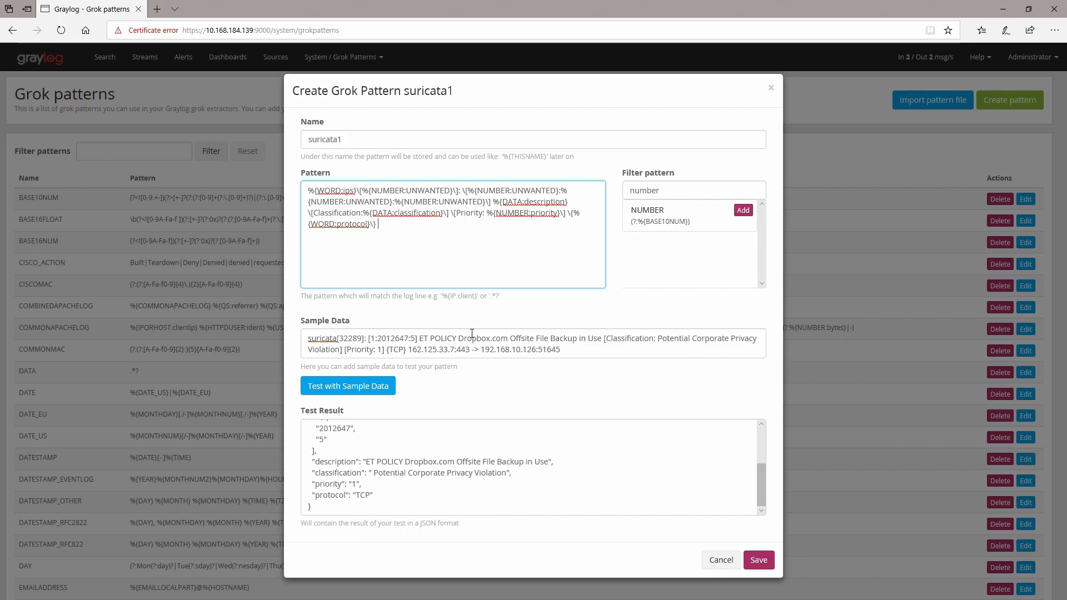
left_click_drag(409, 349, 473, 350)
left_click(426, 228)
type("{")
type("IP:src")
type(" ip")
left_click_drag(487, 213, 560, 214)
key("ctrl+c")
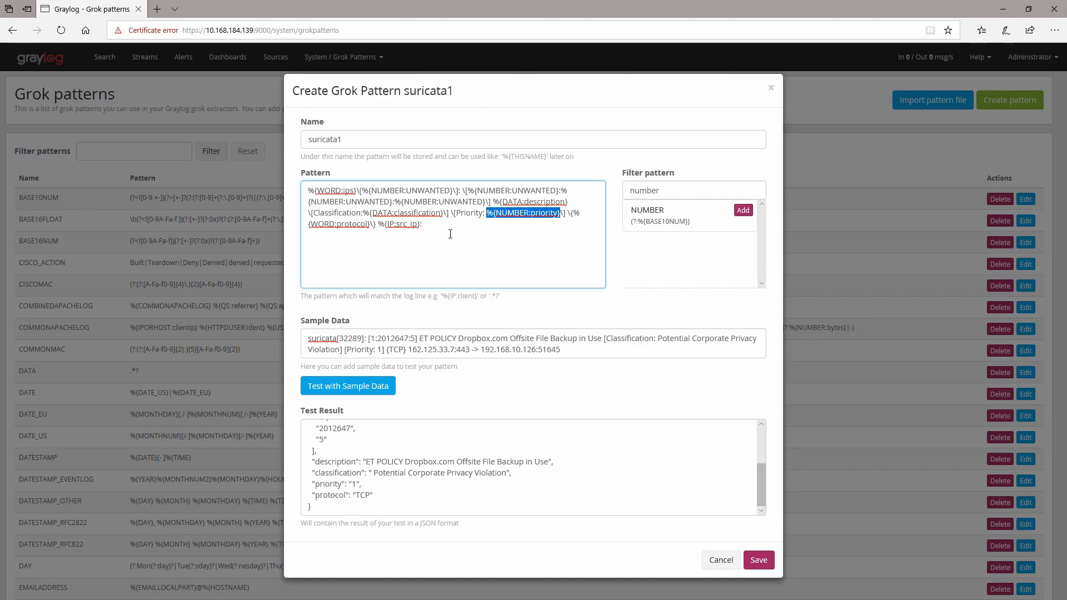
left_click(452, 226)
key("ctrl+v")
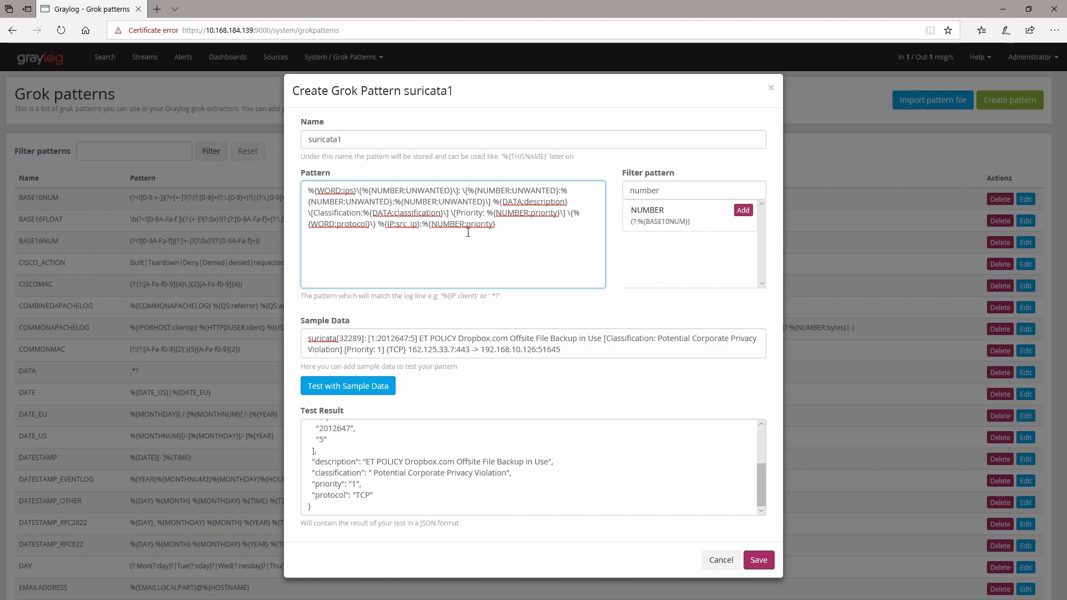
double_click(485, 226)
type("src_port} \\-\\>")
Step: Append \-\> followed by %{IP:dst_ip}:%{NUMBER:dst_port} to the pattern and test it against the sample
left_click_drag(377, 224, 533, 229)
key("ctrl+a")
left_click(523, 225)
type("%{IP:src_ip}:%{NUMBER:src_port}")
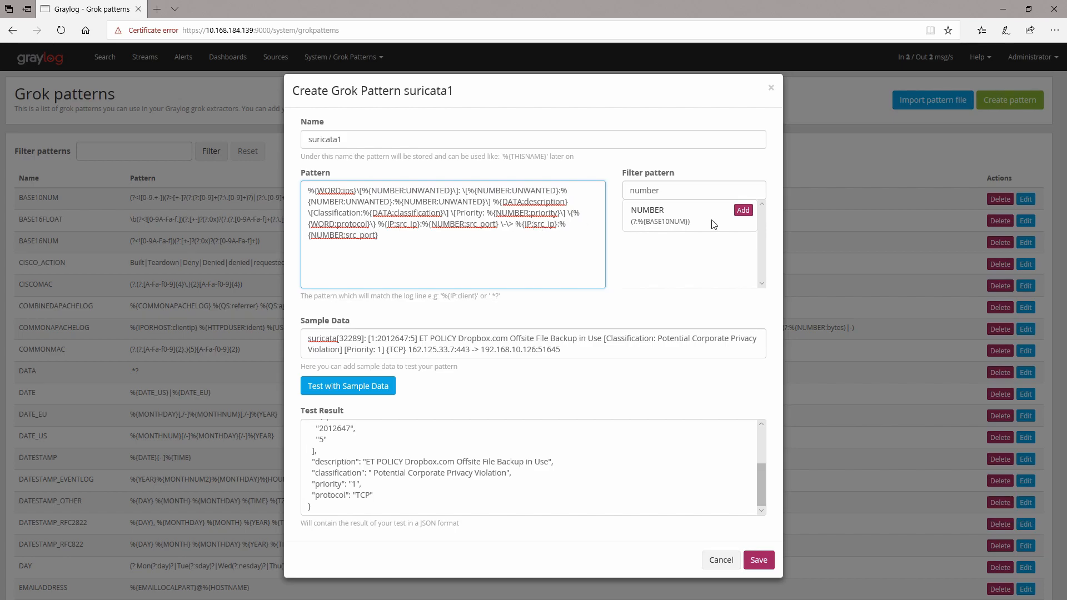
key("Delete")
key("Delete")
key("Delete")
type("dst")
key("Down")
key("Left")
key("Delete")
key("Delete")
key("Delete")
type("dst")
left_click(436, 248)
left_click(375, 393)
Step: Scroll through the test result to review all extracted fields
scroll(369, 461, "up", 5)
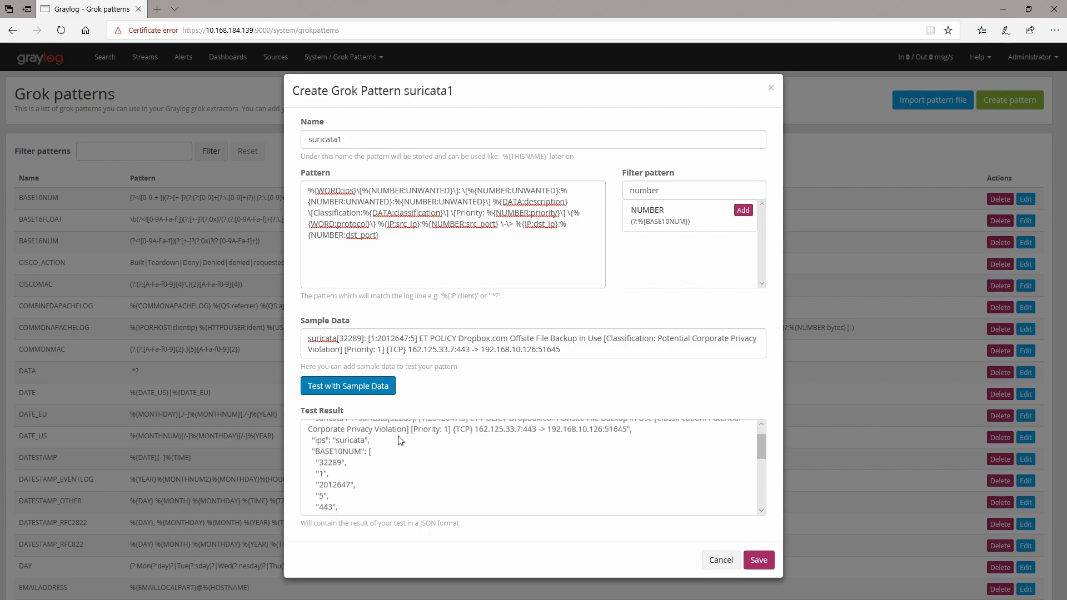
scroll(352, 436, "up", 1)
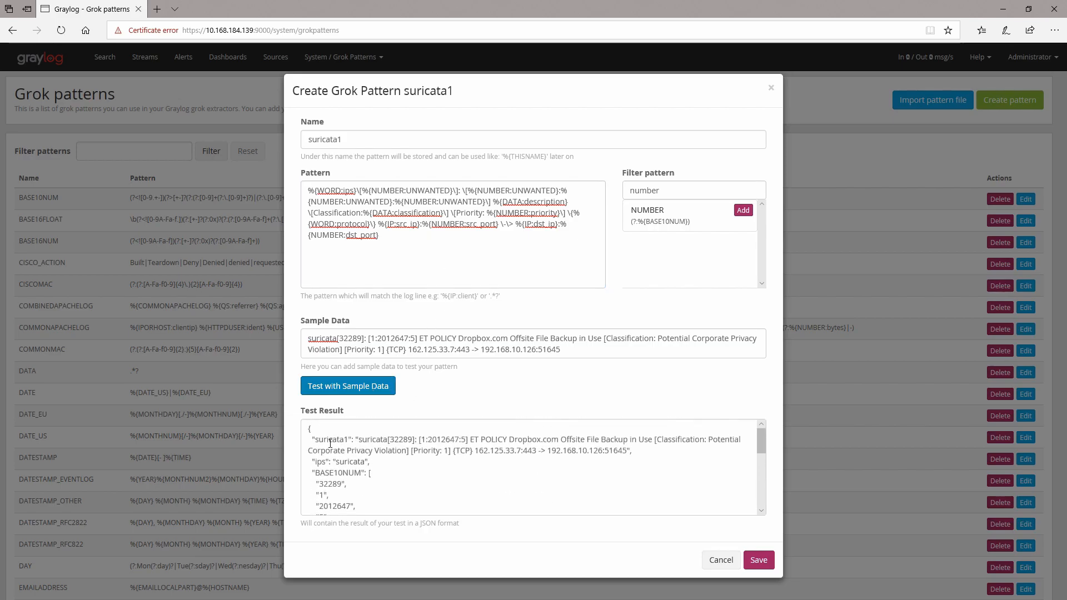
scroll(337, 461, "down", 1)
scroll(337, 461, "up", 1)
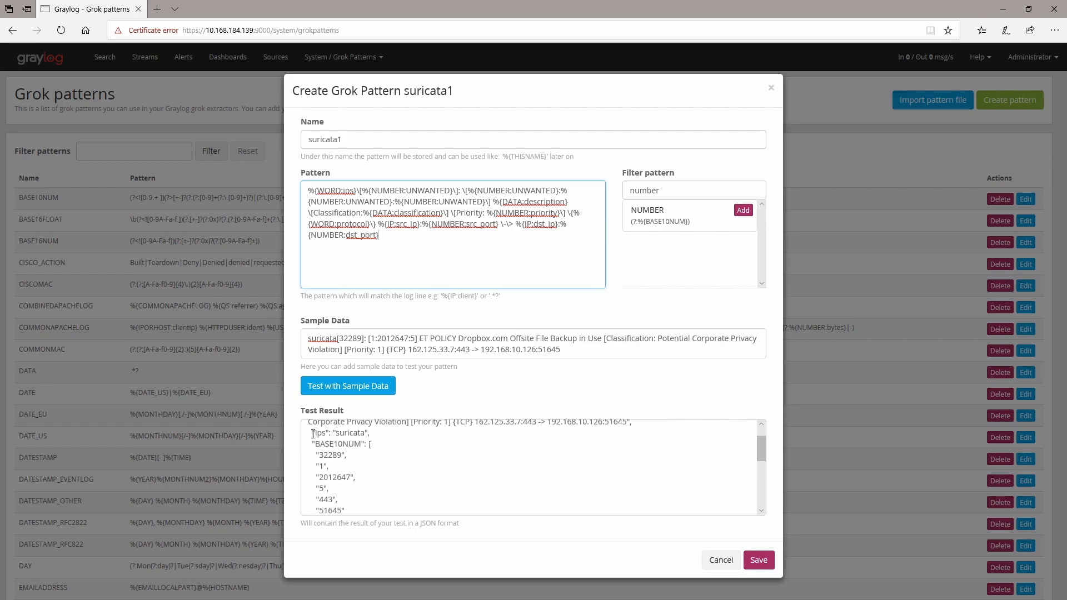
scroll(347, 434, "down", 3)
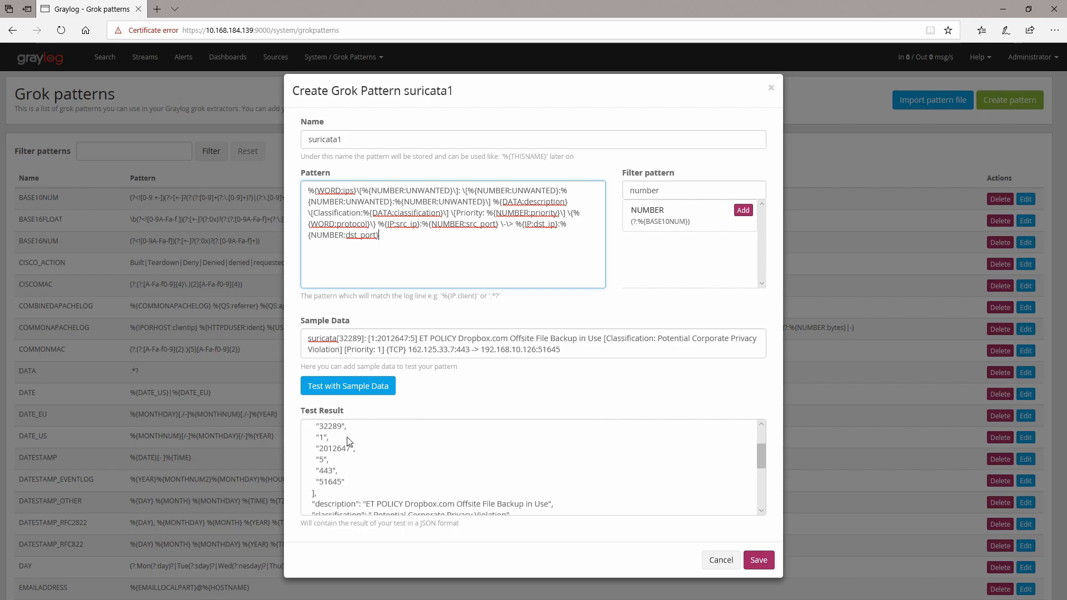
scroll(333, 479, "down", 1)
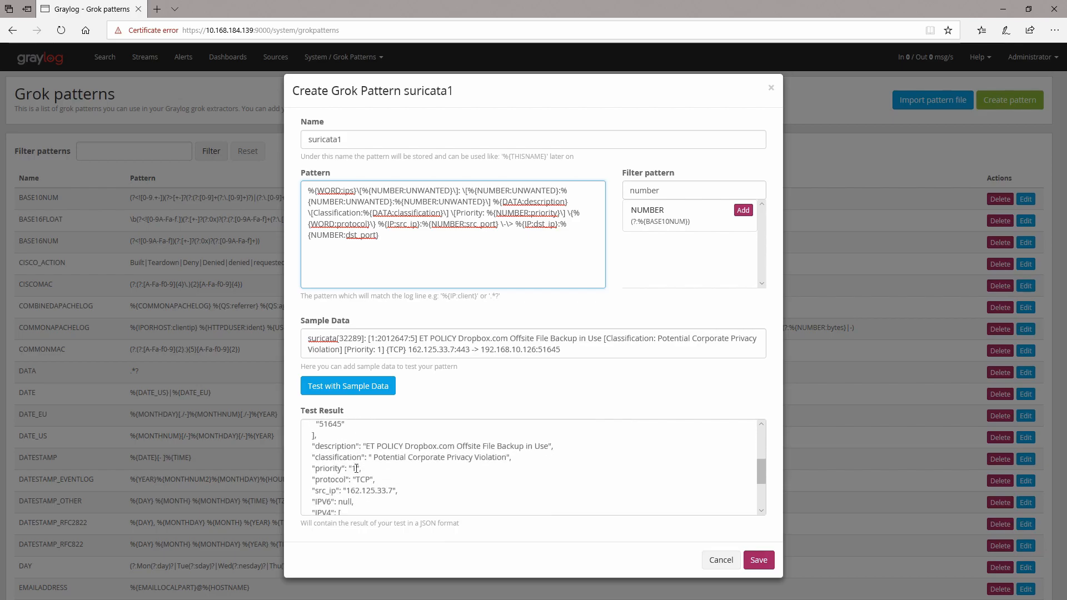
scroll(354, 468, "down", 1)
scroll(334, 466, "down", 1)
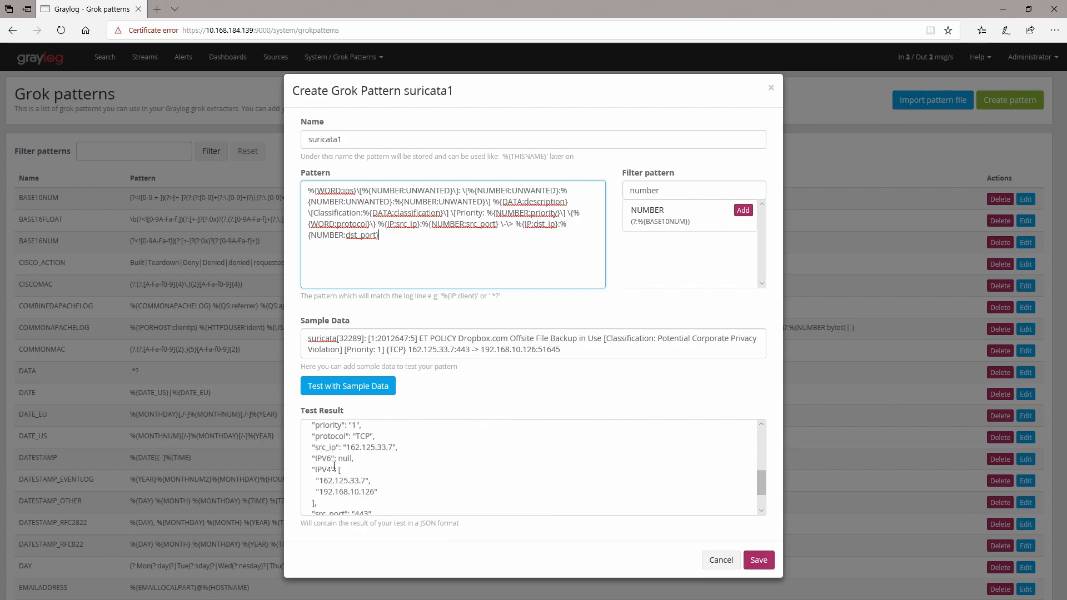
scroll(336, 464, "down", 2)
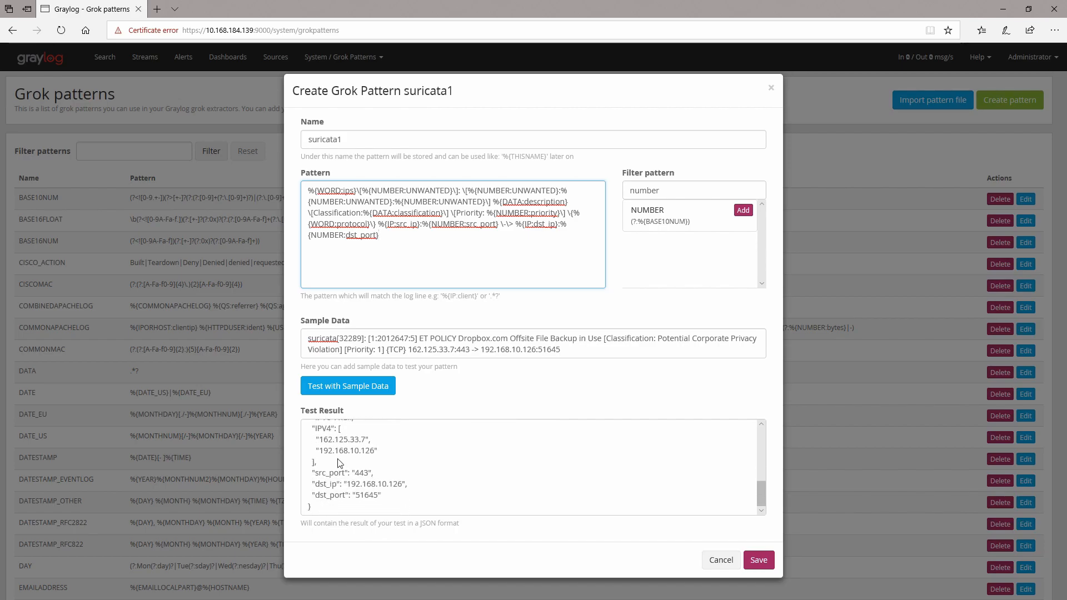
scroll(339, 461, "up", 1)
left_click_drag(318, 450, 381, 488)
left_click(426, 487)
scroll(425, 467, "down", 1)
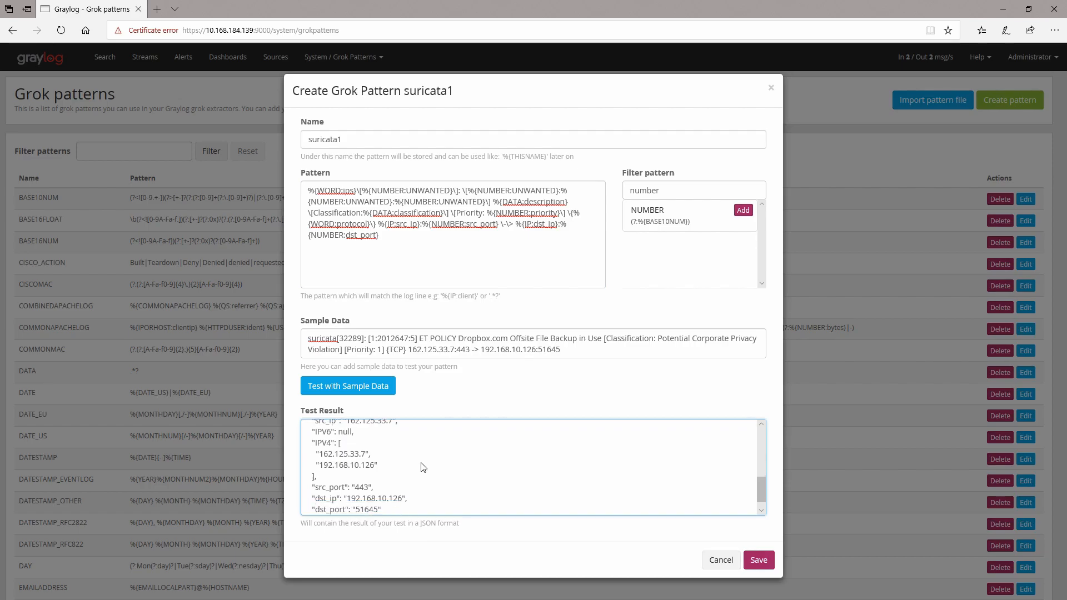
scroll(424, 465, "down", 1)
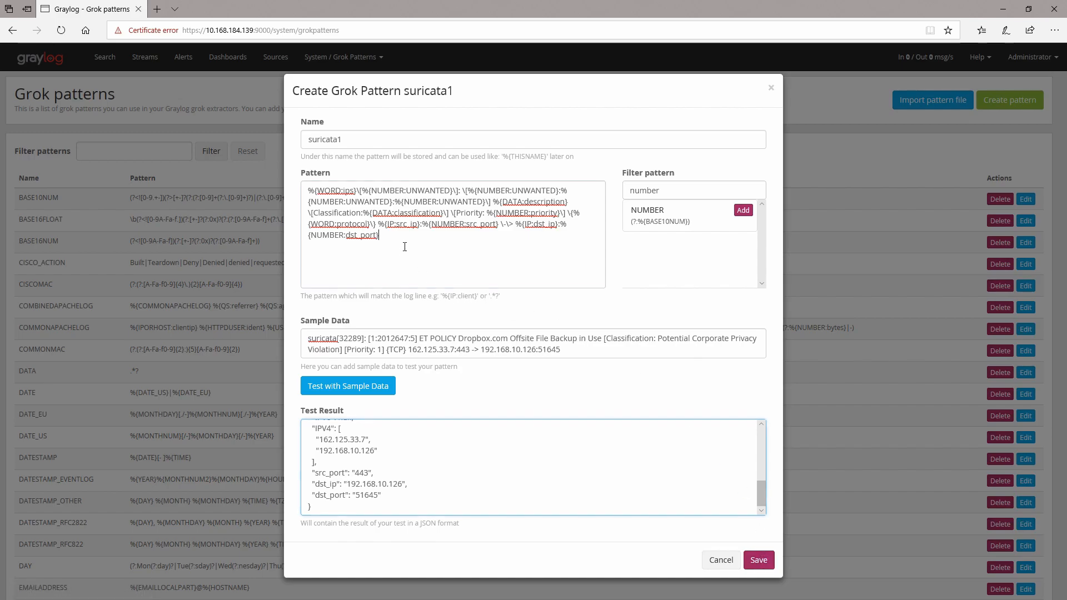
Step: Copy the entire pattern text and save the suricata1 grok pattern
left_click_drag(405, 247, 282, 188)
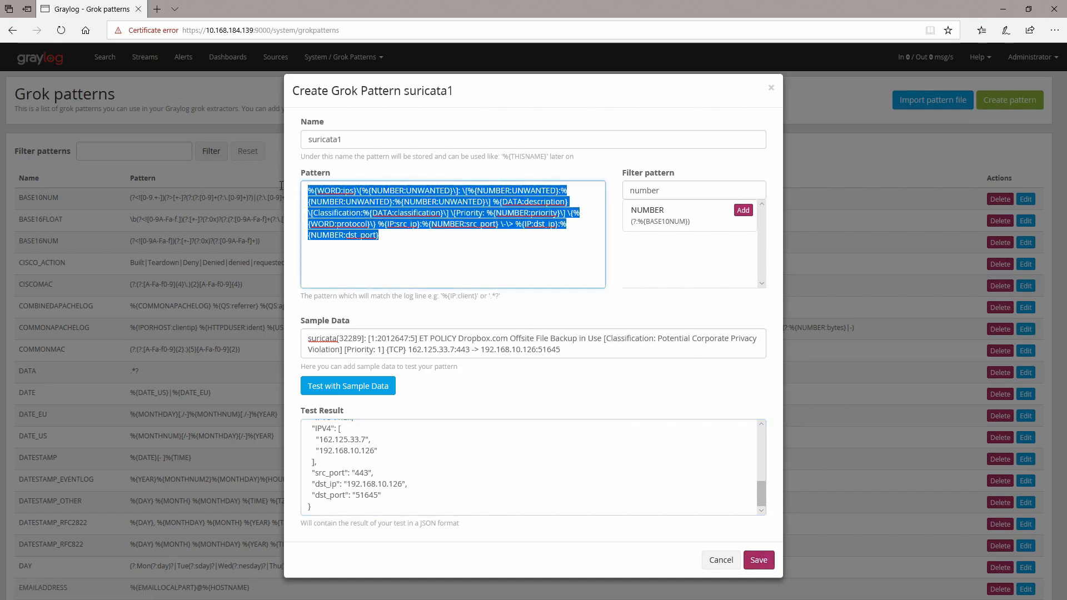
right_click(356, 216)
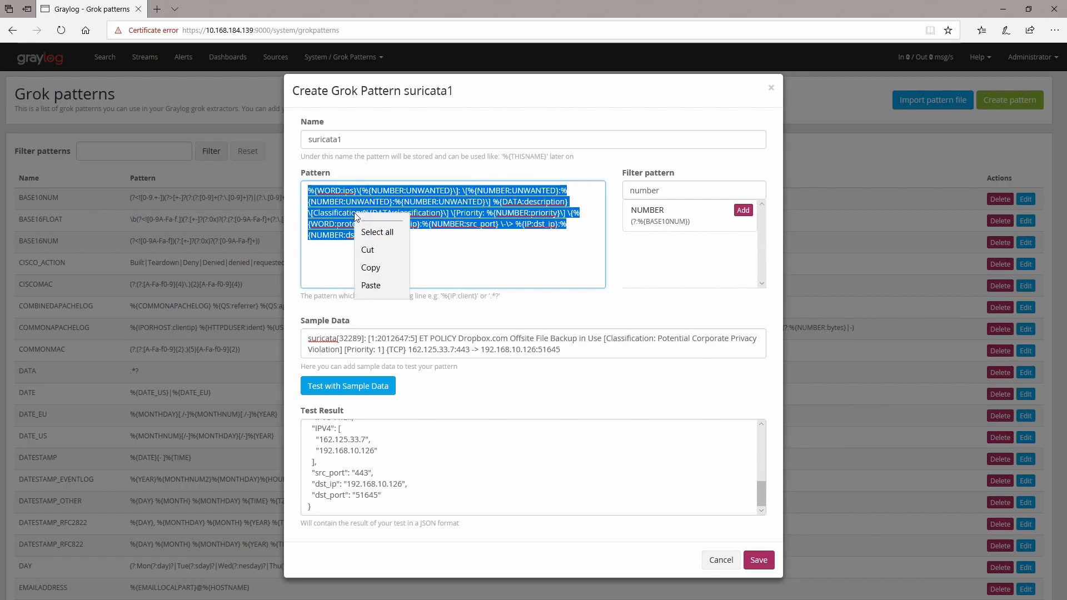
left_click(376, 284)
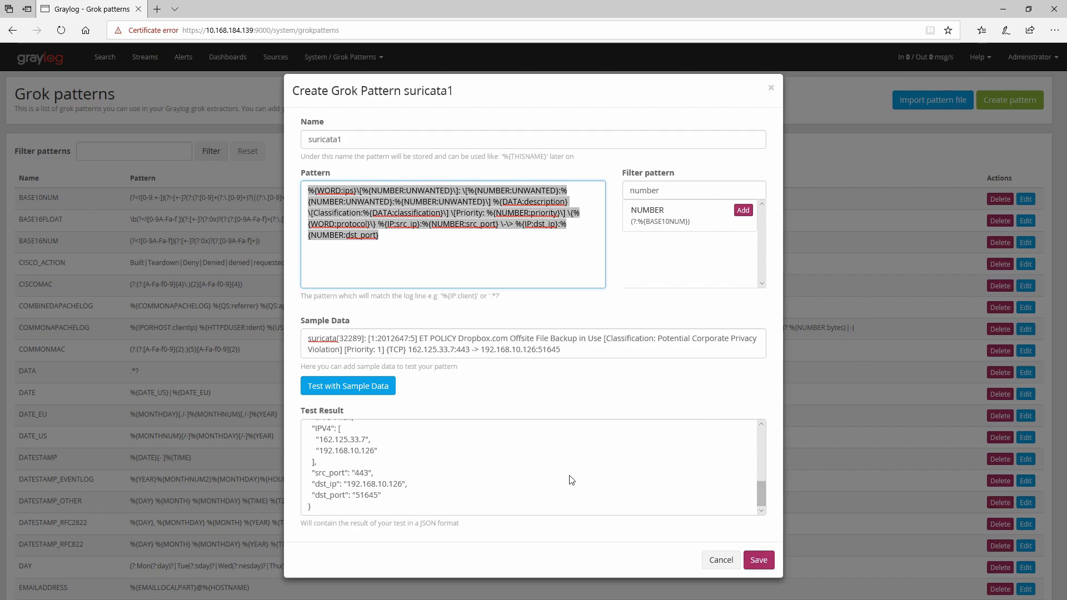
left_click(507, 478)
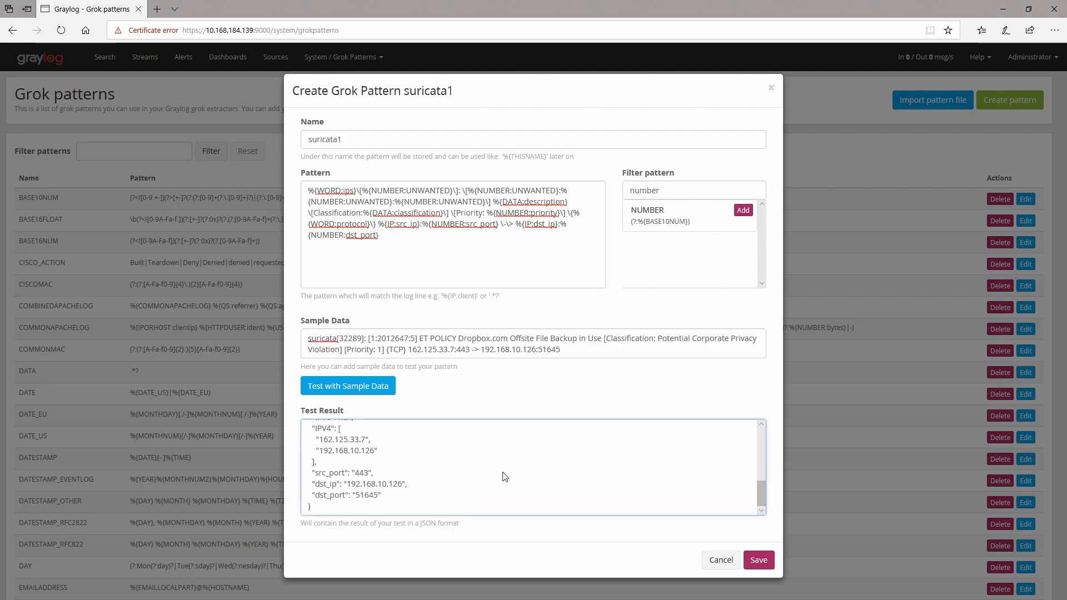
left_click(758, 560)
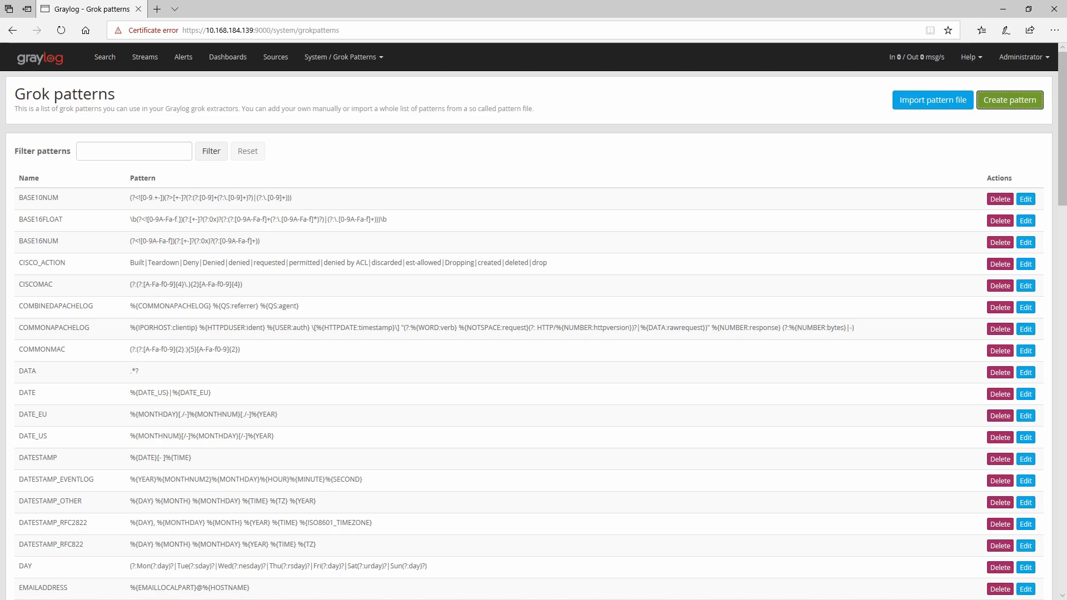
Step: Refresh the search of recent messages, then open the pfSense stream
left_click(100, 59)
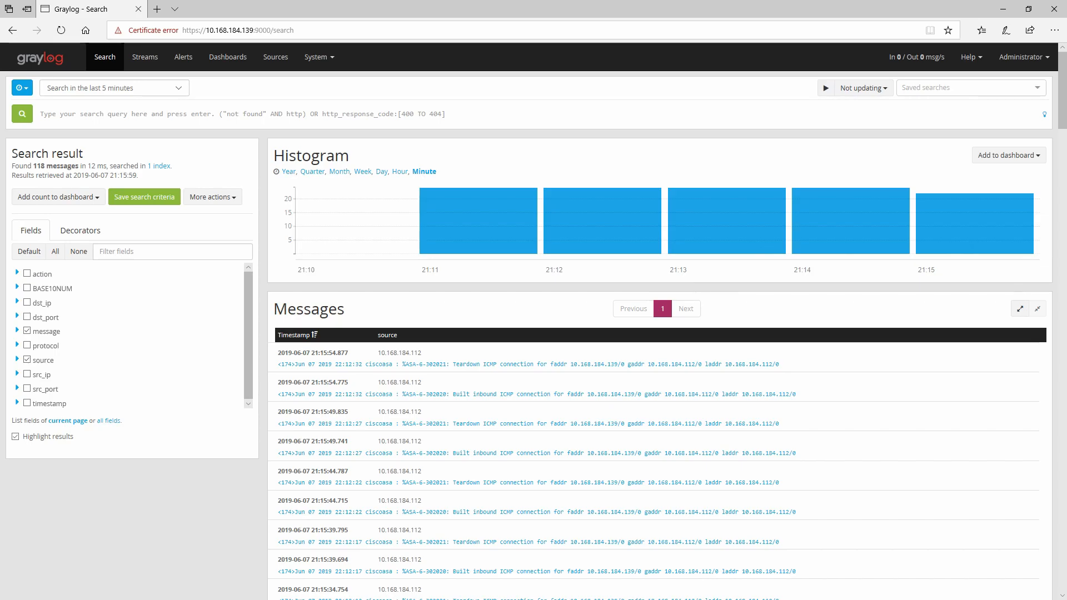
left_click(22, 114)
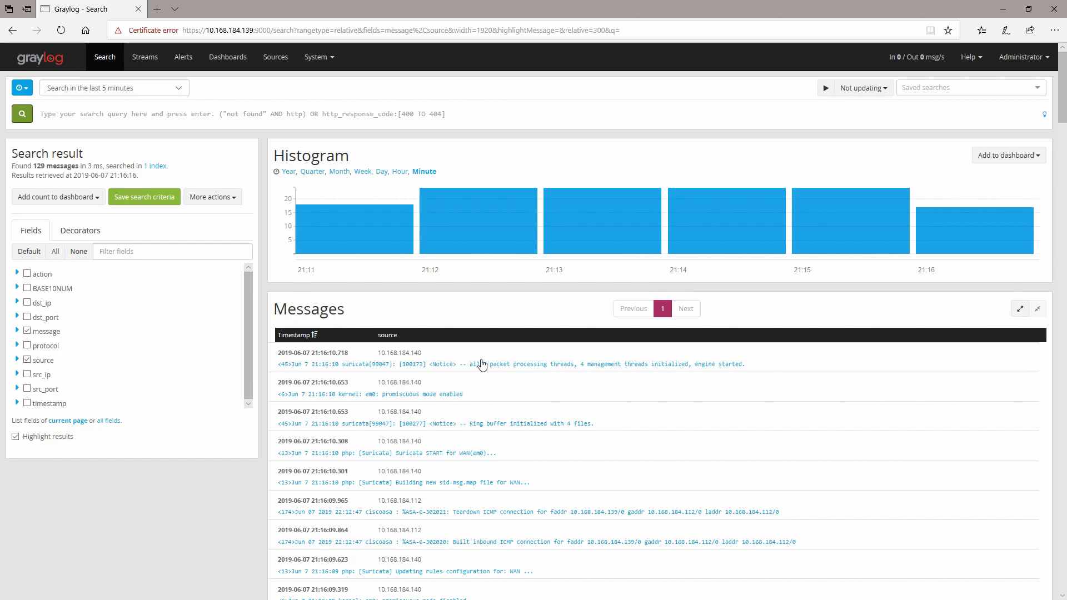
left_click(149, 62)
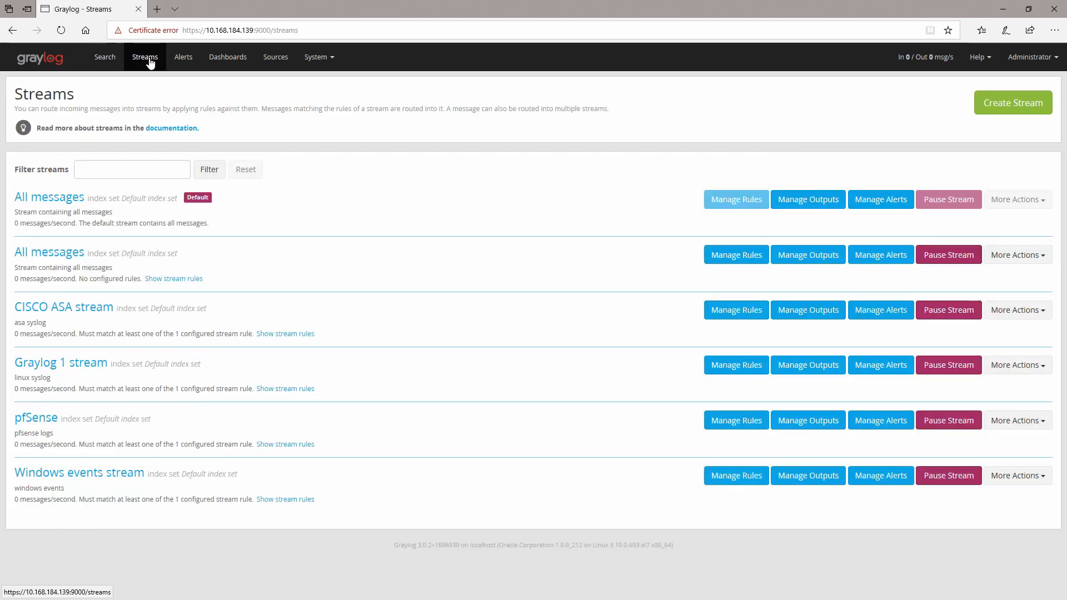
left_click(34, 418)
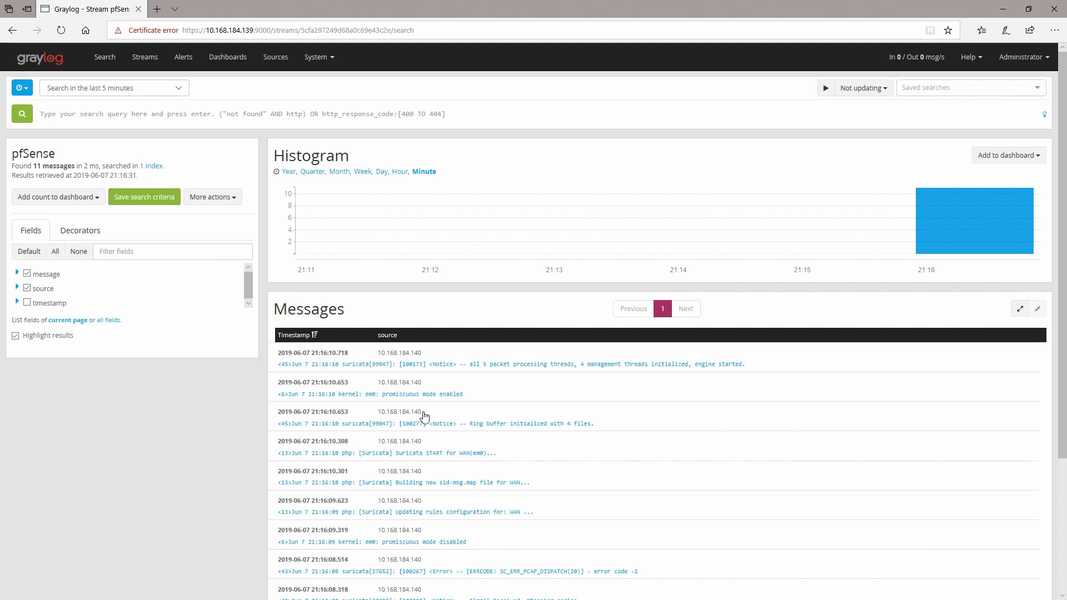
Step: Expand the two most recent suricata notice messages in the pfSense stream to show their details
left_click(439, 368)
scroll(483, 378, "down", 3)
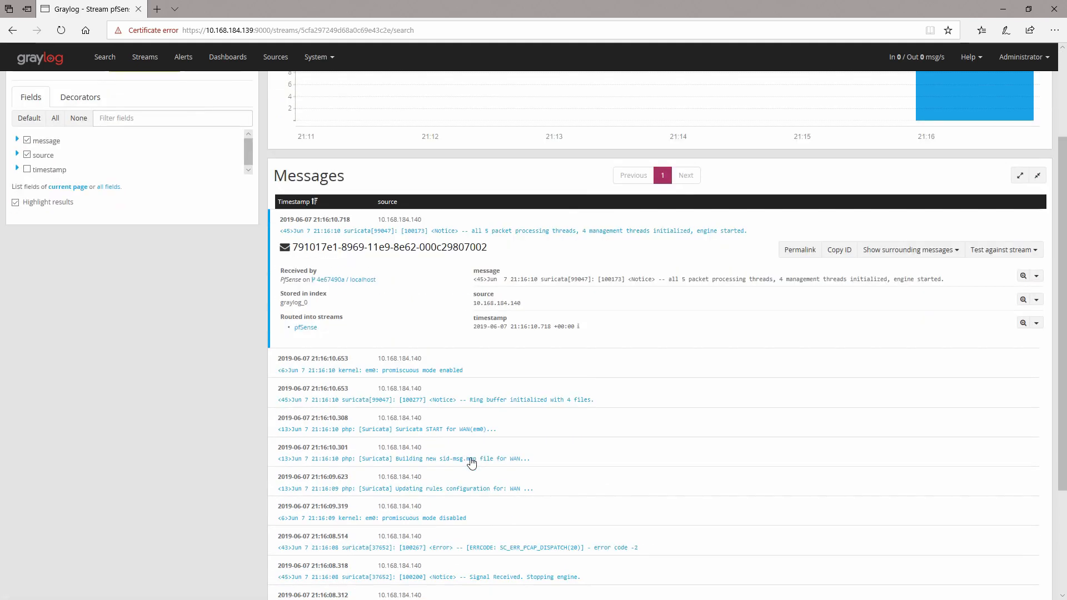
left_click(470, 369)
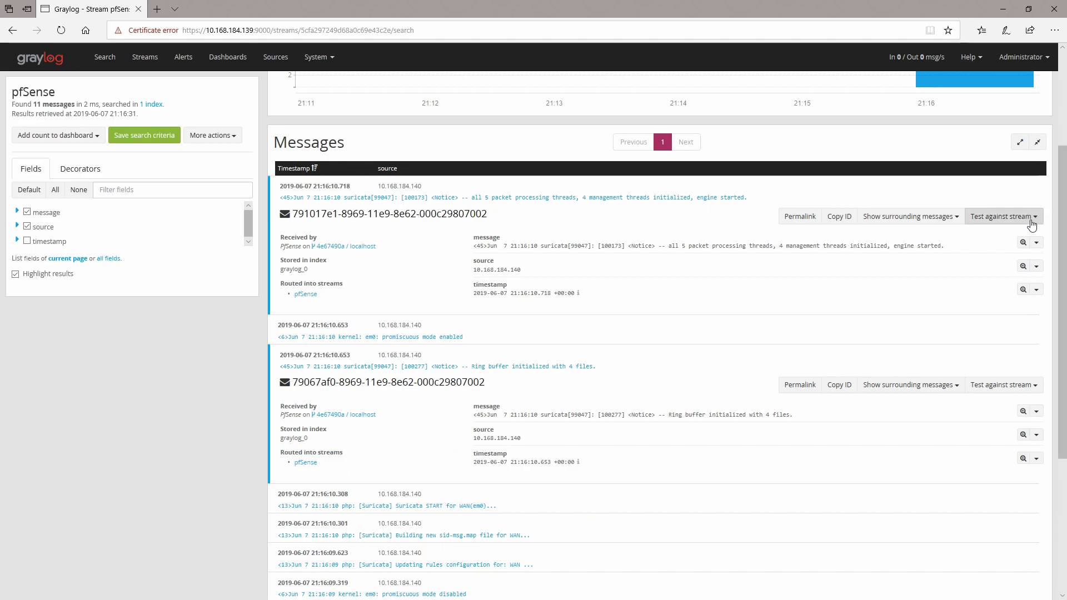
Step: Open a Grok pattern extractor for the first suricata message's message field in a new tab
left_click(1037, 243)
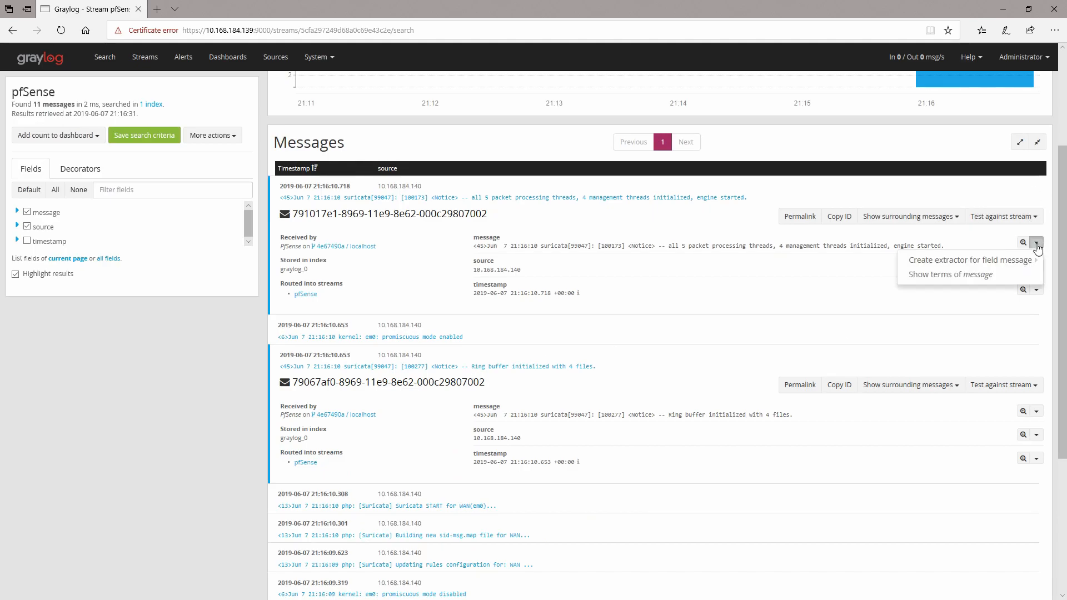
mouse_move(961, 262)
left_click(805, 279)
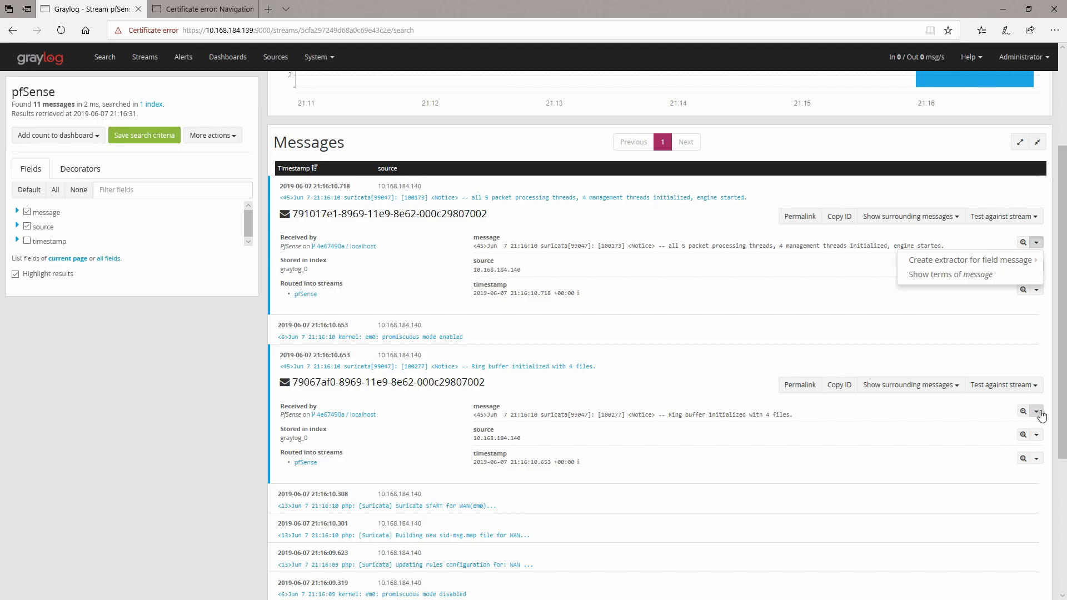
Step: Open a Grok pattern extractor for the Ring buffer message's message field in another new tab
left_click(1039, 413)
mouse_move(970, 431)
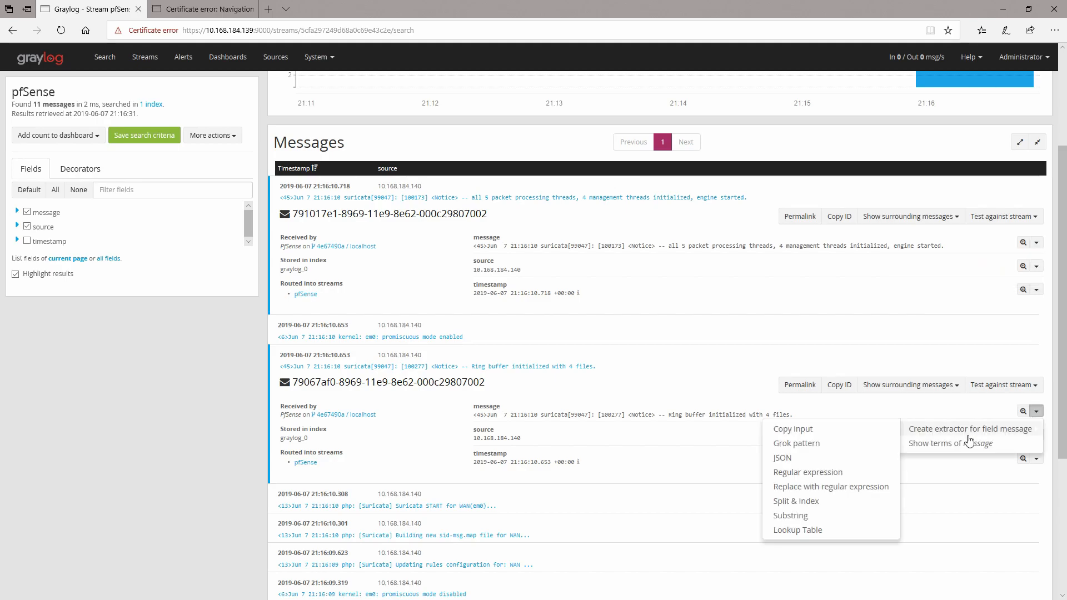
middle_click(815, 443)
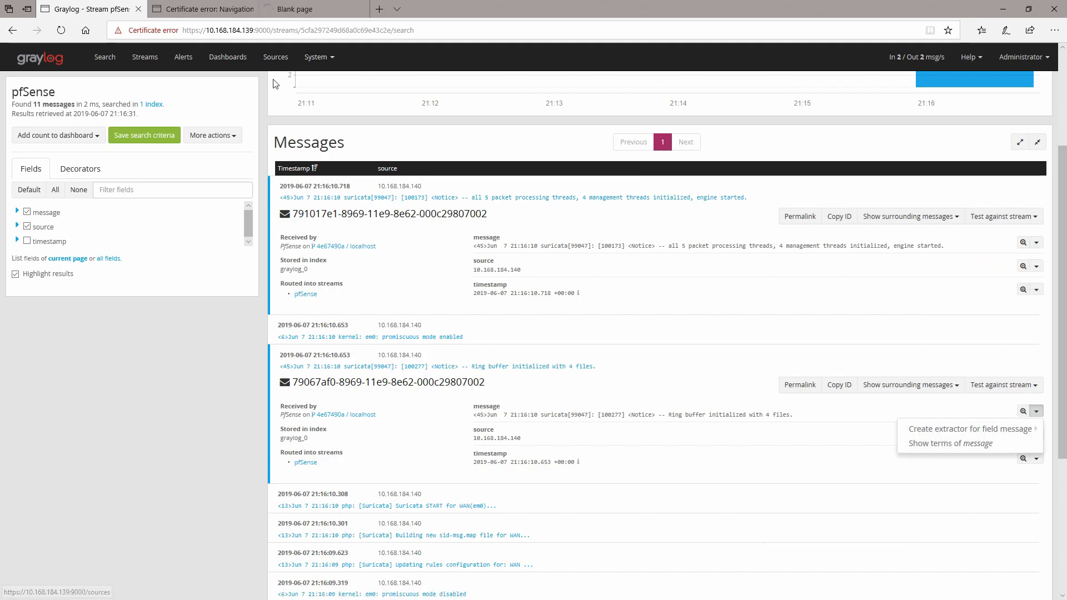
Step: From the first extractor tab, open the Grok Patterns list in a new tab and switch to it
left_click(200, 9)
left_click(356, 62)
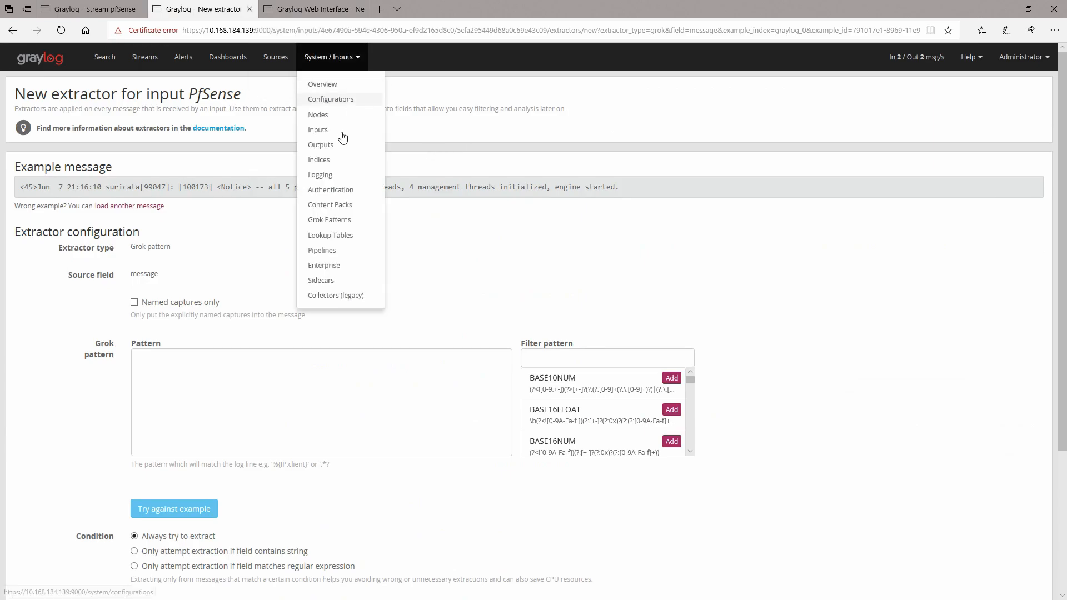
middle_click(339, 225)
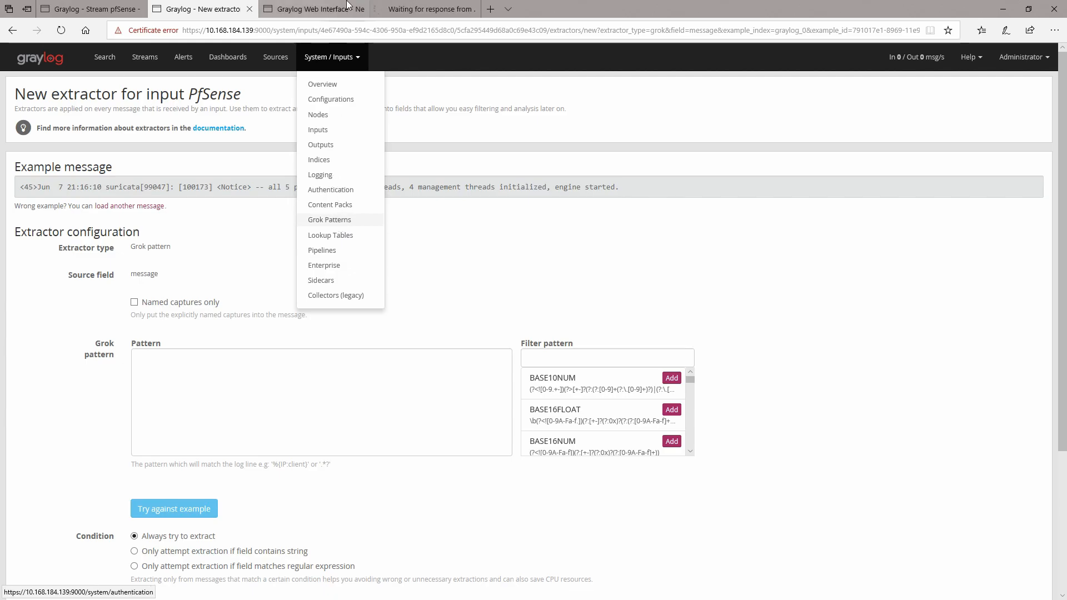
left_click(399, 3)
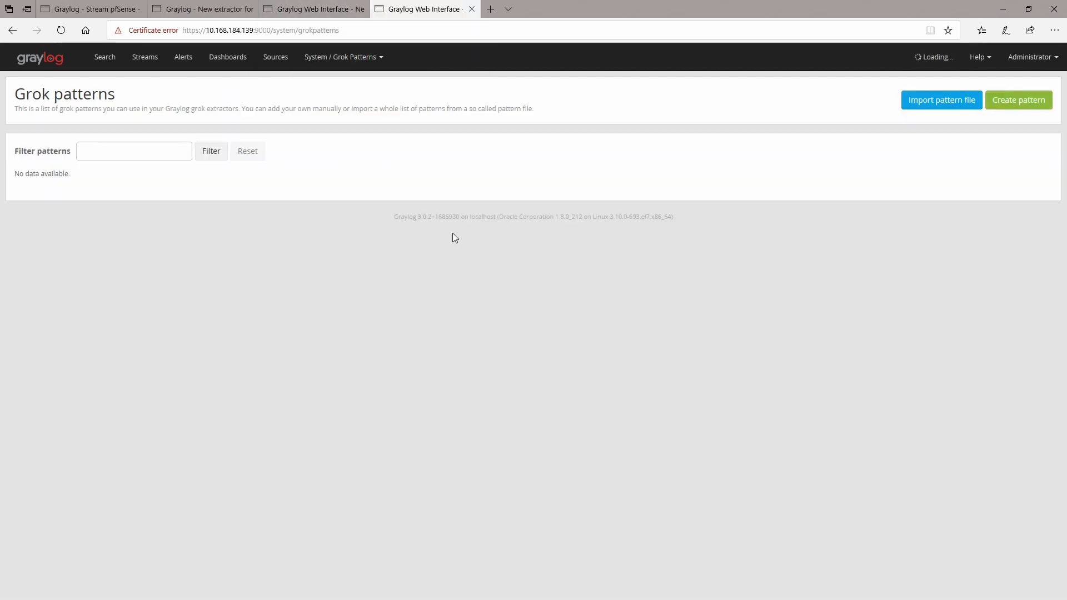
Step: Find the suricata1 pattern and copy its text from the start through %{DATA:description}
scroll(356, 380, "down", 10)
scroll(356, 381, "down", 15)
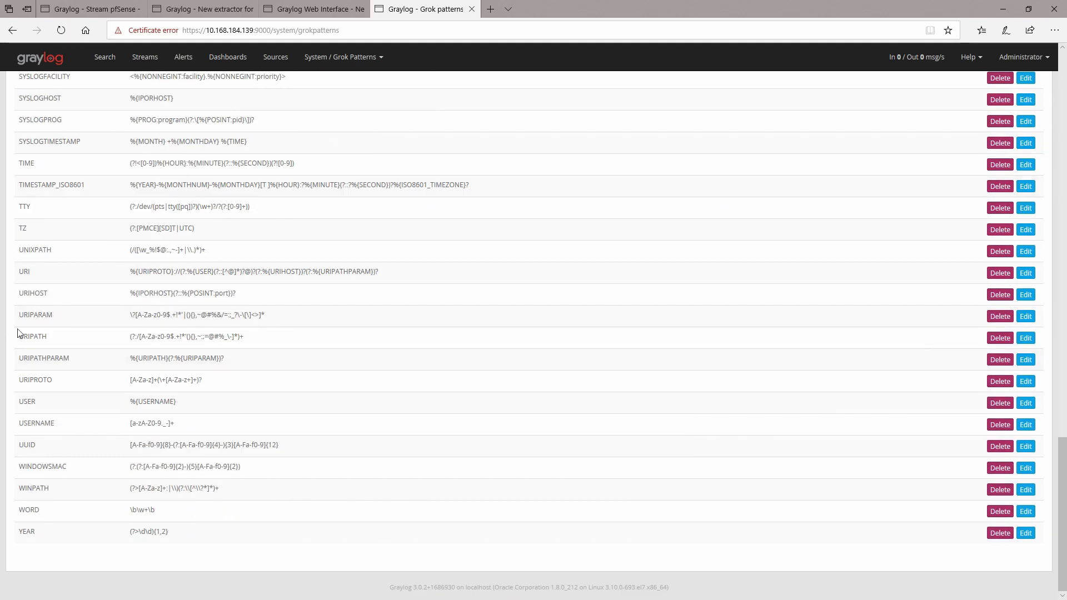
scroll(111, 281, "up", 6)
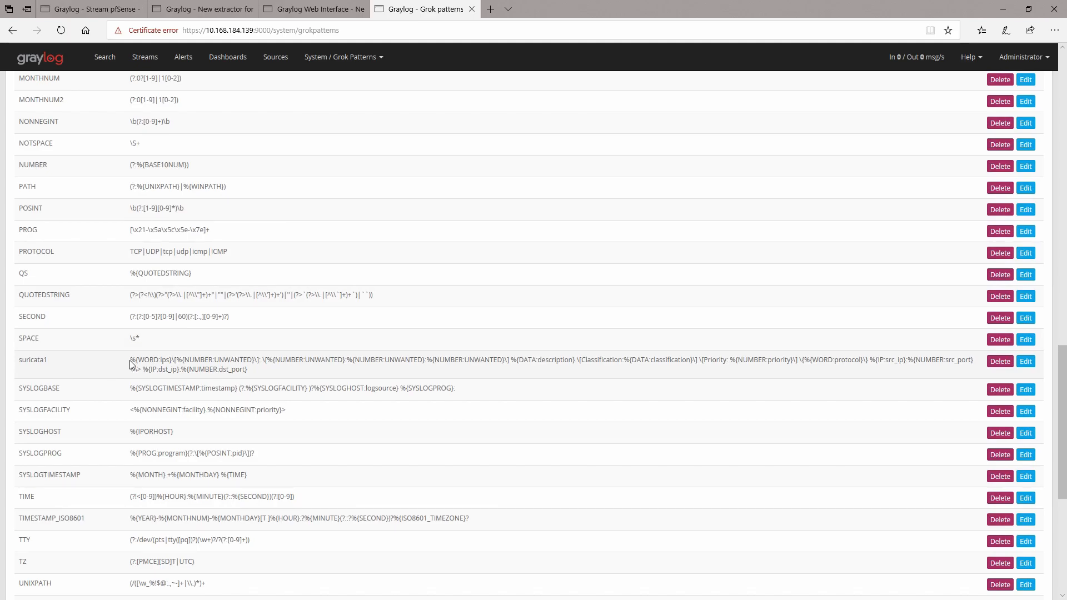
left_click_drag(130, 361, 576, 364)
right_click(532, 365)
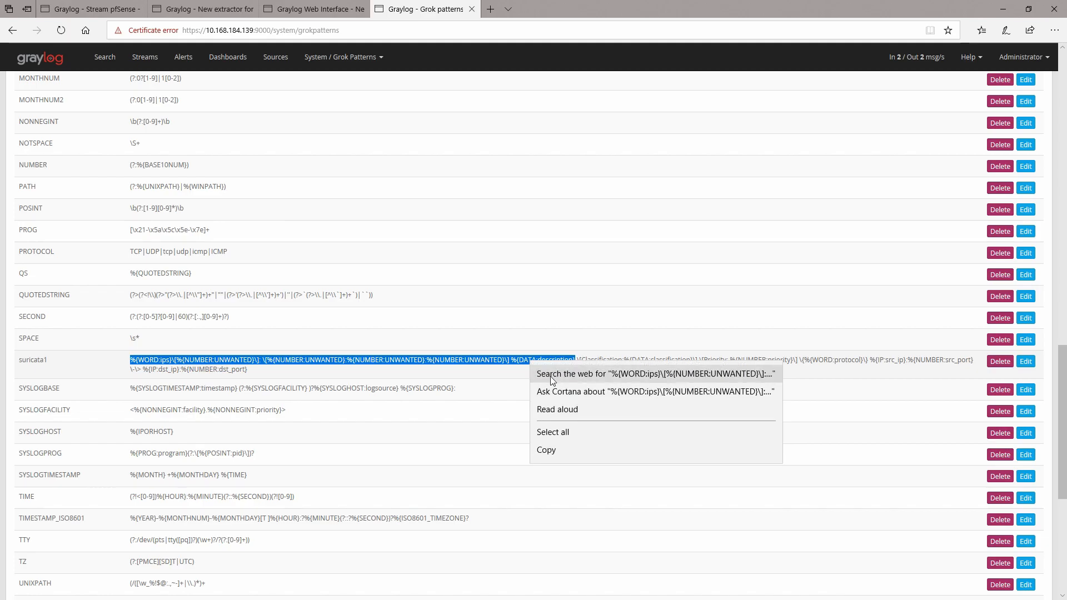
left_click(547, 449)
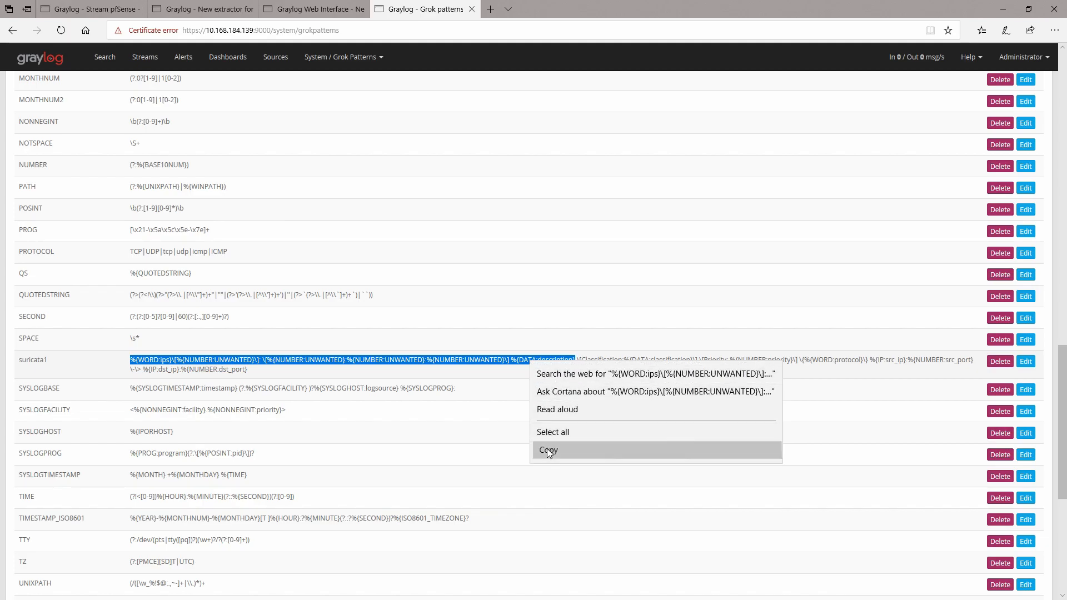
Step: Paste the copied text into the Pattern field of the first suricata message's extractor
left_click(186, 8)
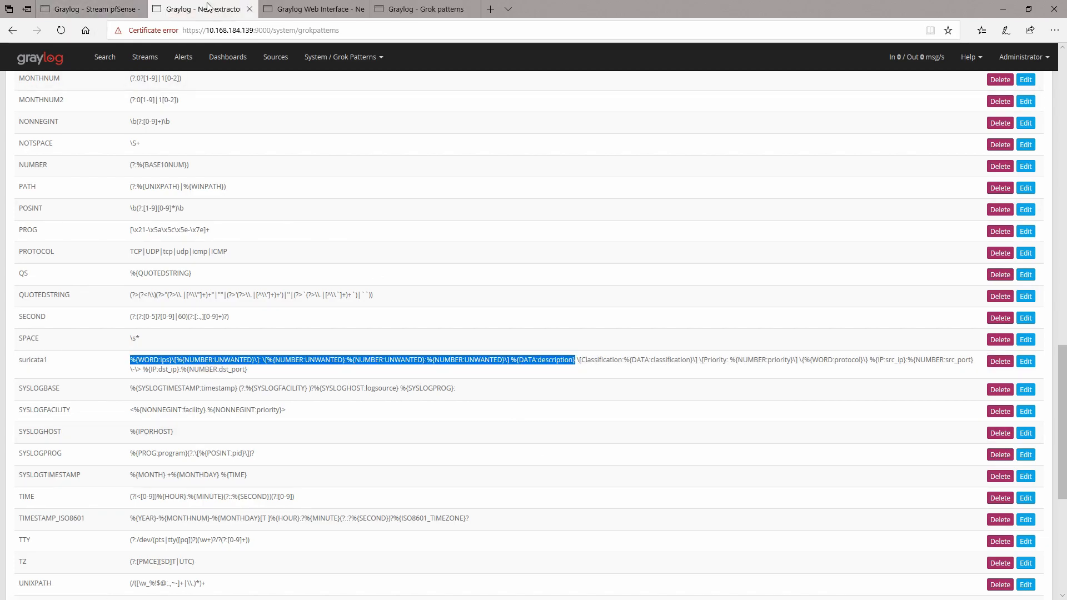
left_click(192, 409)
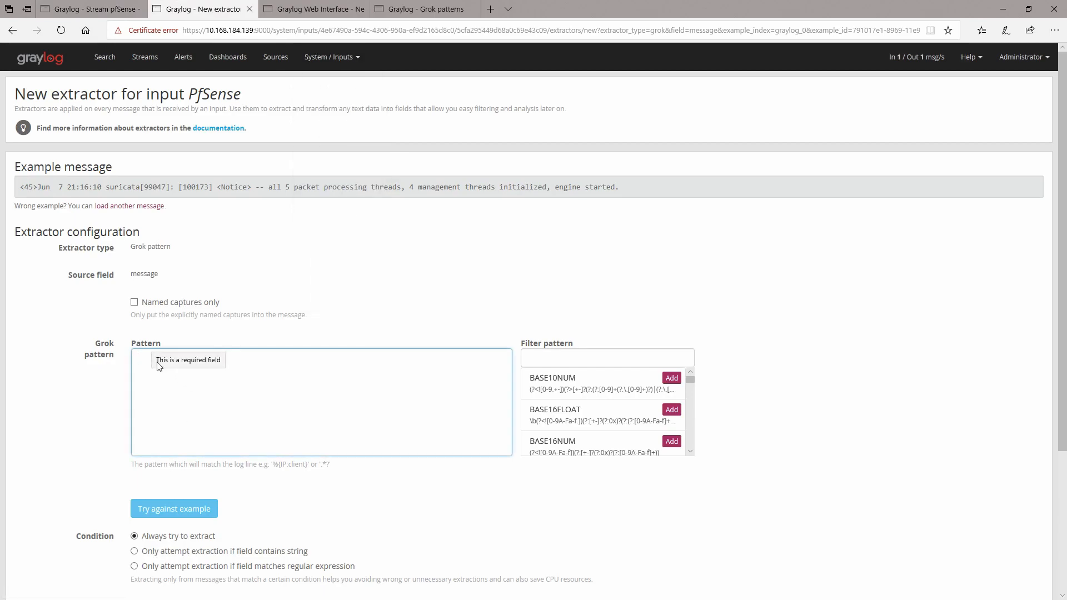
right_click(146, 381)
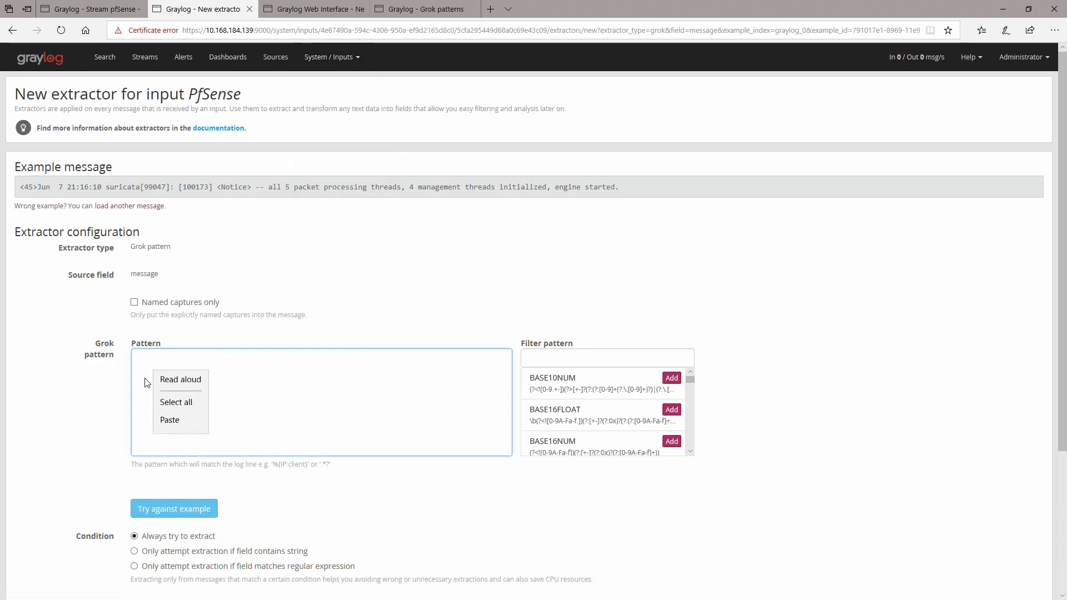
left_click(169, 424)
Step: Remove the second and third NUMBER:UNWANTED captures from the second bracketed group in the pattern
mouse_move(317, 369)
left_mouse_down()
mouse_move(247, 369)
mouse_move(303, 369)
left_mouse_up()
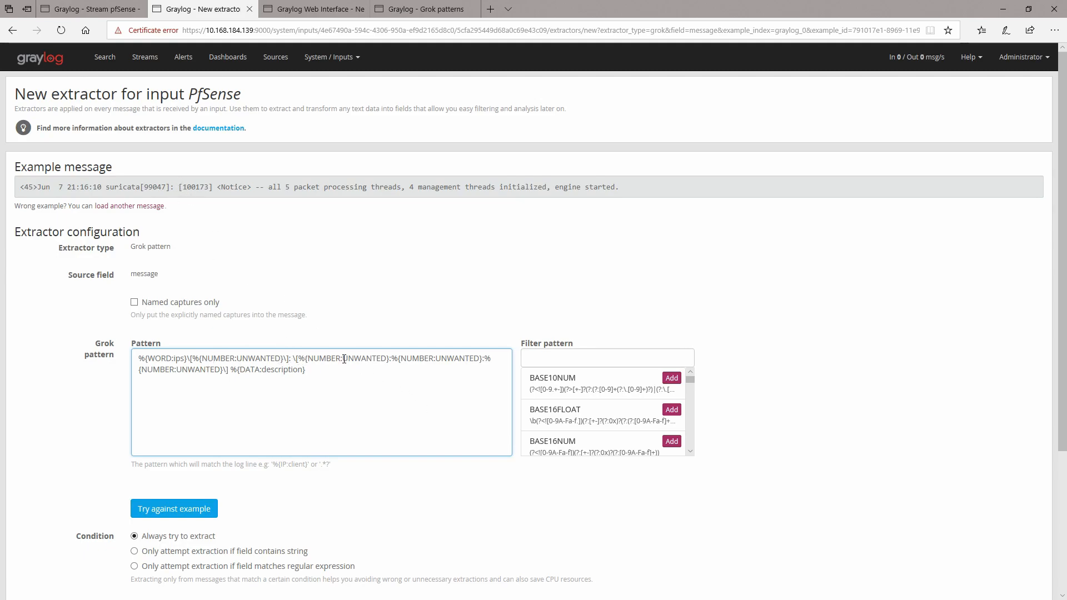
left_click_drag(298, 359, 487, 359)
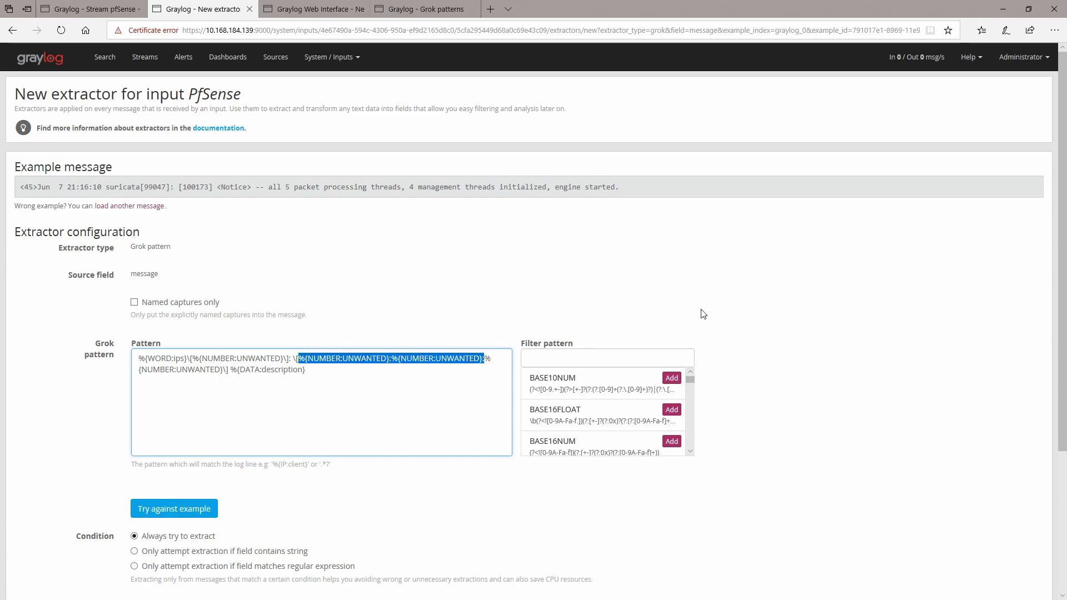
key("Delete")
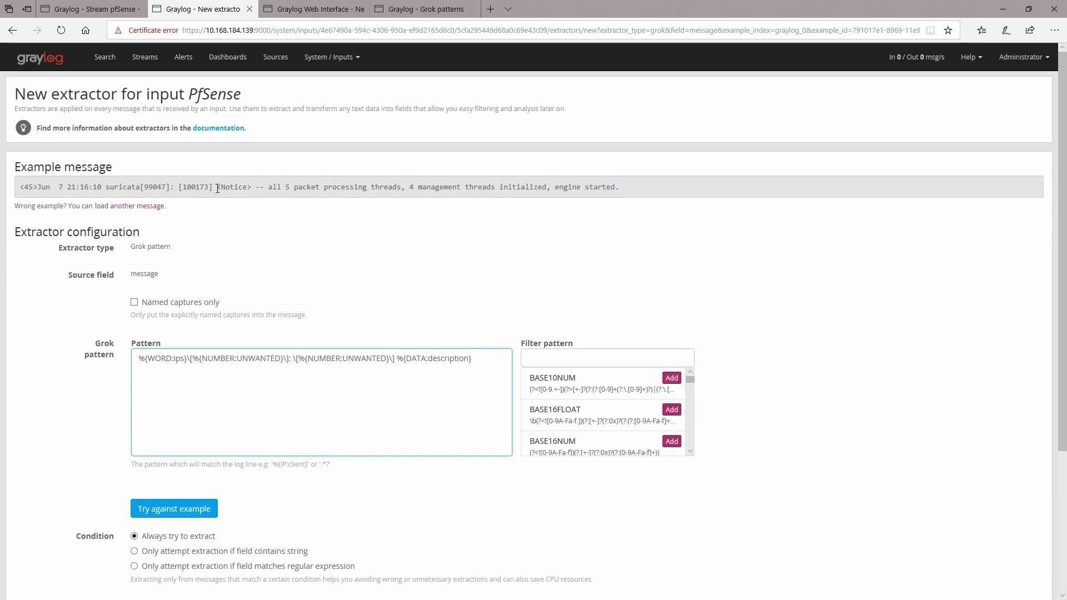
Step: Replace %{DATA:description} with \<%{WORD:alert_type}\> and test the pattern against the example message
left_click_drag(475, 360, 430, 361)
left_click(399, 361)
type("\\<")
key("End")
type("\\")
key("BackSpace")
key("BackSpace")
key("BackSpace")
key("BackSpace")
type("WORD")
key("Delete")
key("Delete")
key("Delete")
key("Delete")
key("Delete")
key("Delete")
key("Delete")
key("Delete")
key("Delete")
key("Delete")
key("Delete")
type("alert_type")
left_click(179, 510)
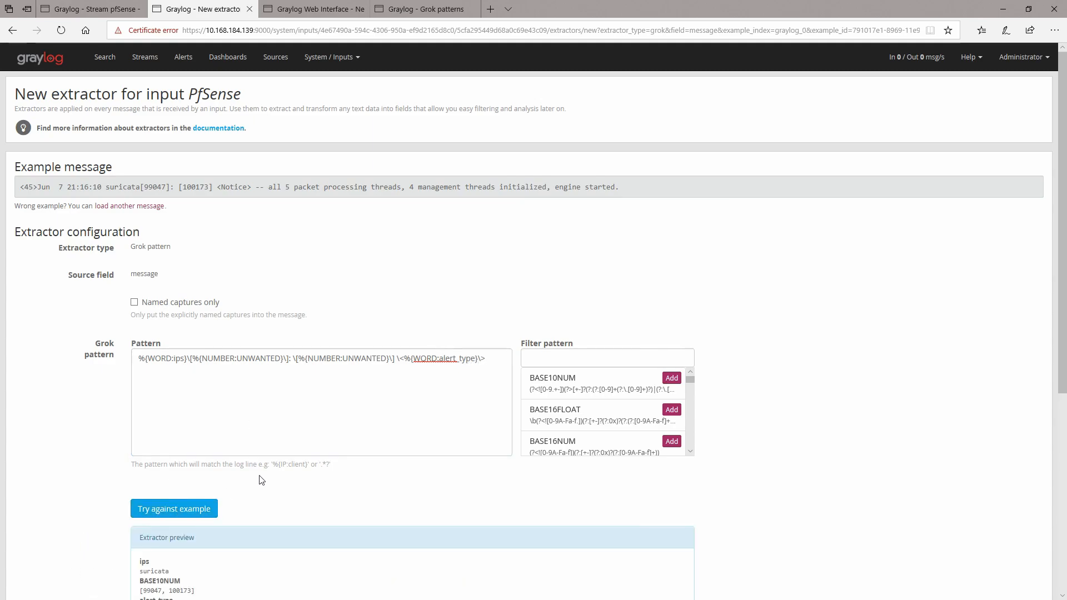
Step: Append \-\- after the alert_type capture at the end of the pattern
scroll(333, 540, "down", 6)
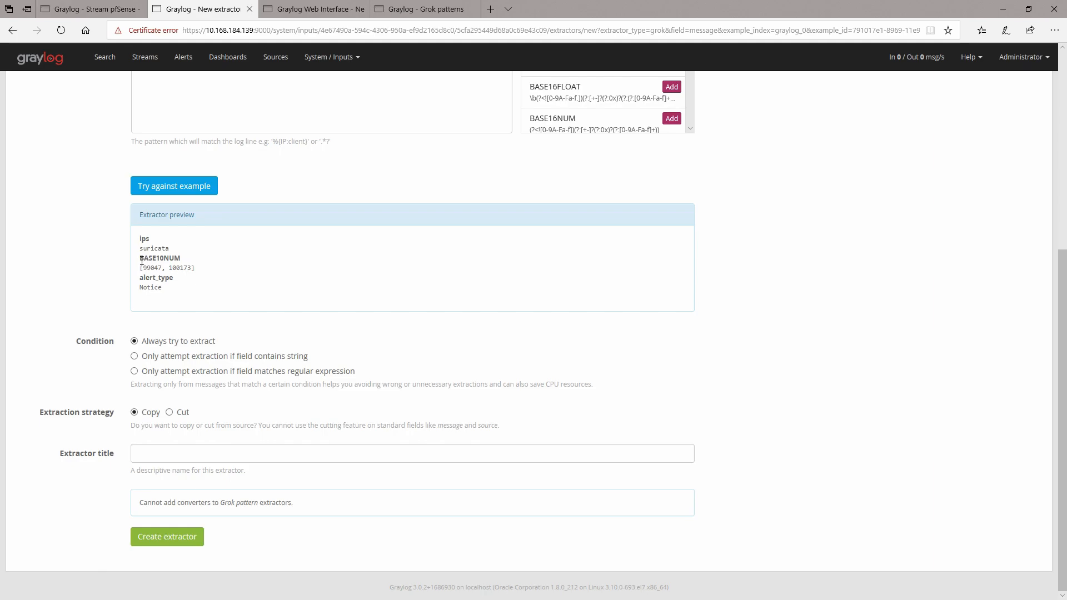
left_click_drag(139, 255, 224, 272)
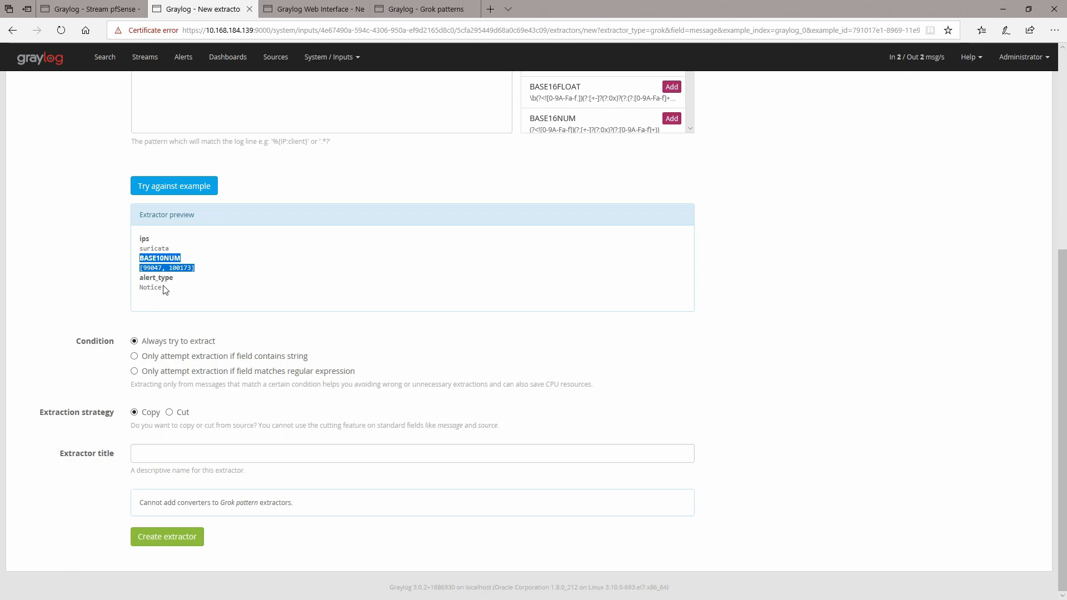
scroll(311, 230, "up", 5)
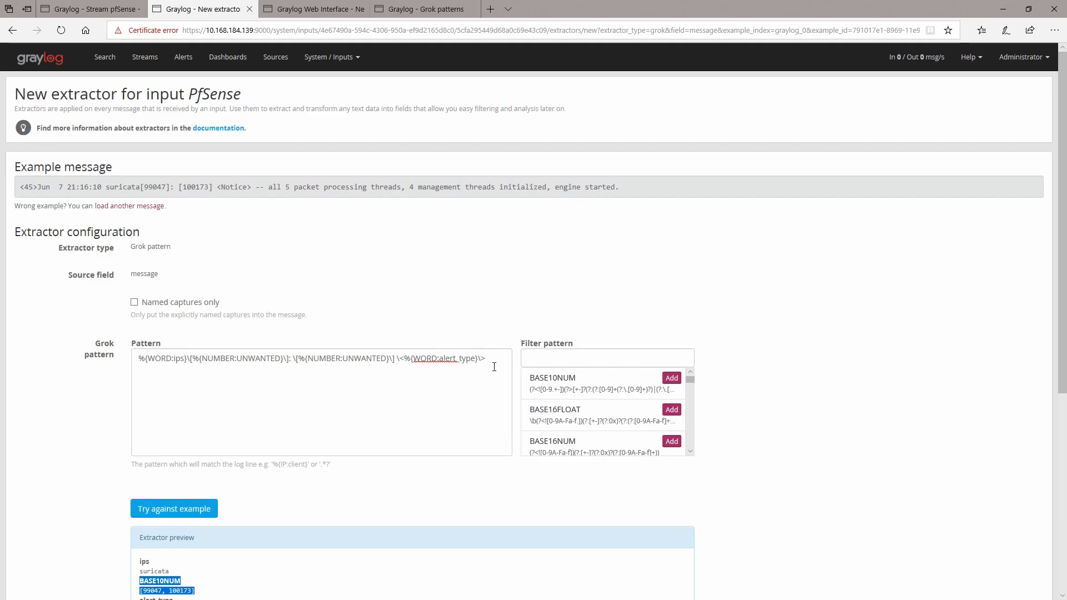
left_click(493, 367)
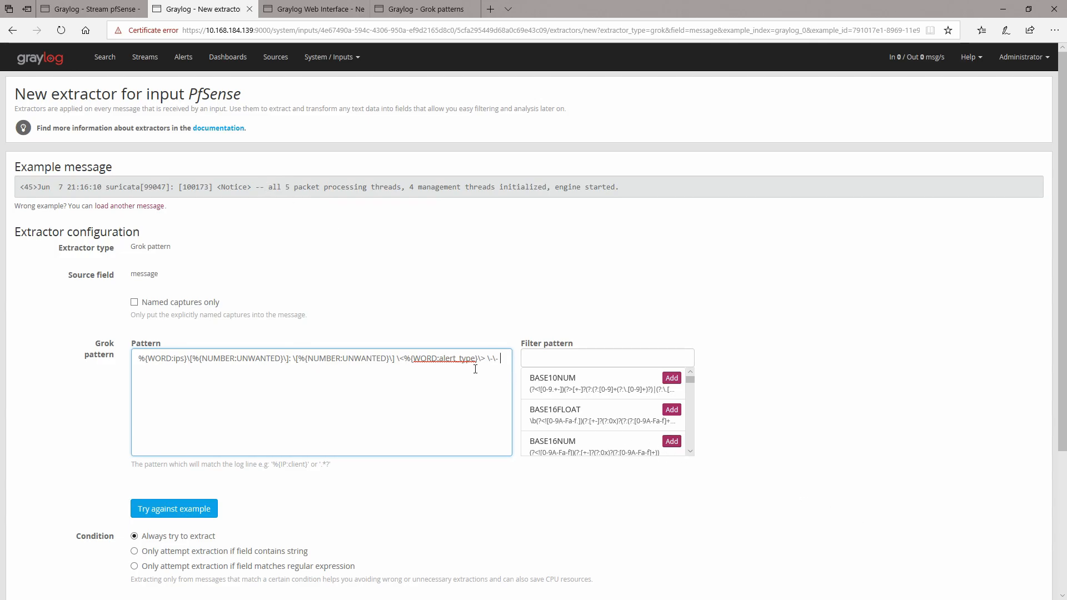
Step: Copy %{DATA:description} from the suricata1 pattern and paste it at the end of the extractor pattern
left_click(425, 8)
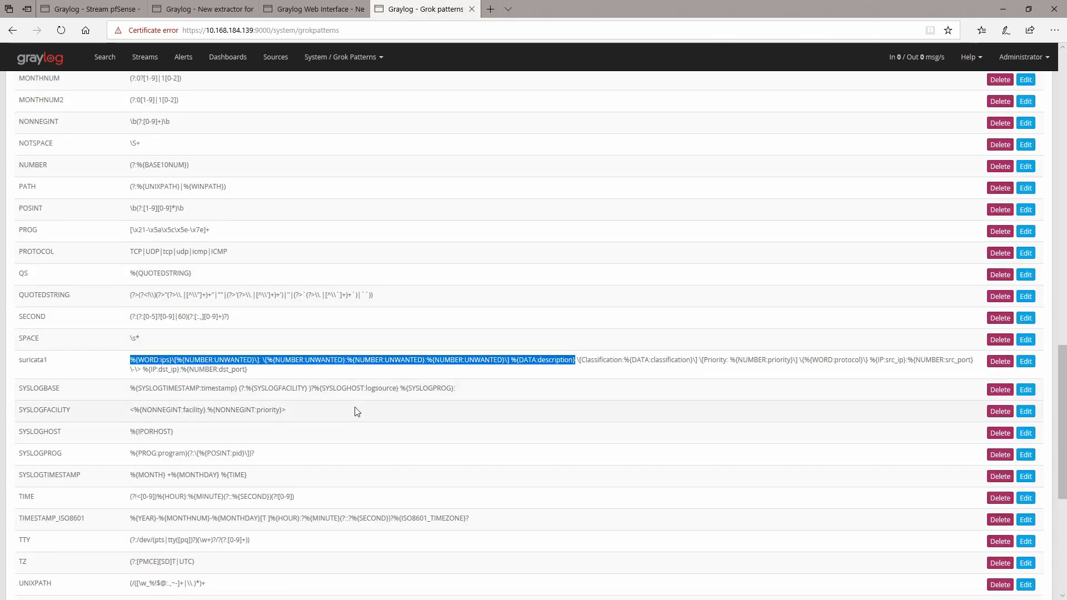
left_click(347, 362)
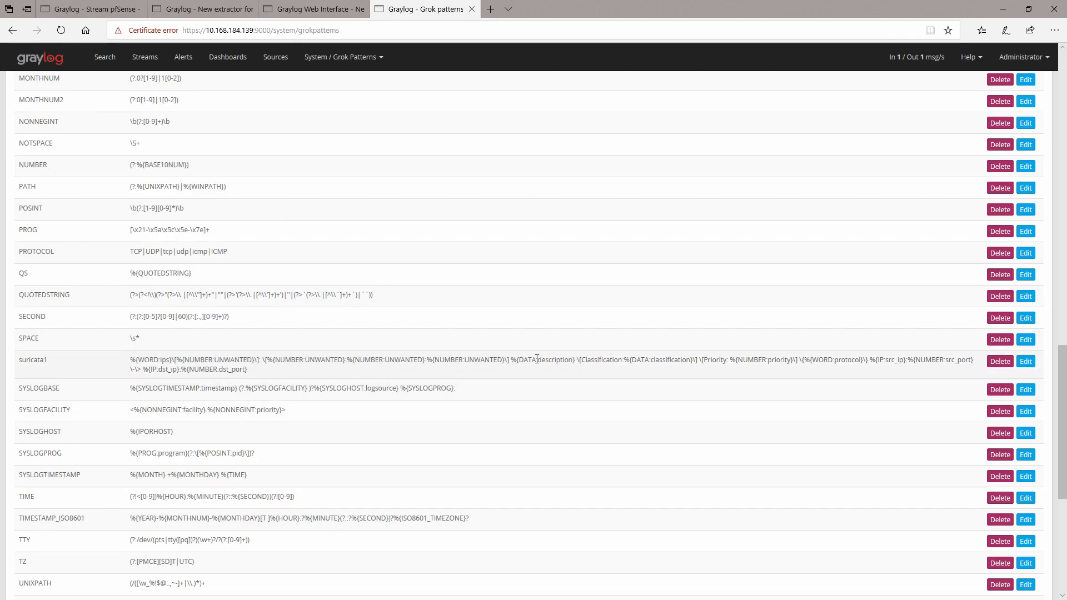
left_click_drag(510, 360, 577, 362)
key("ctrl+c")
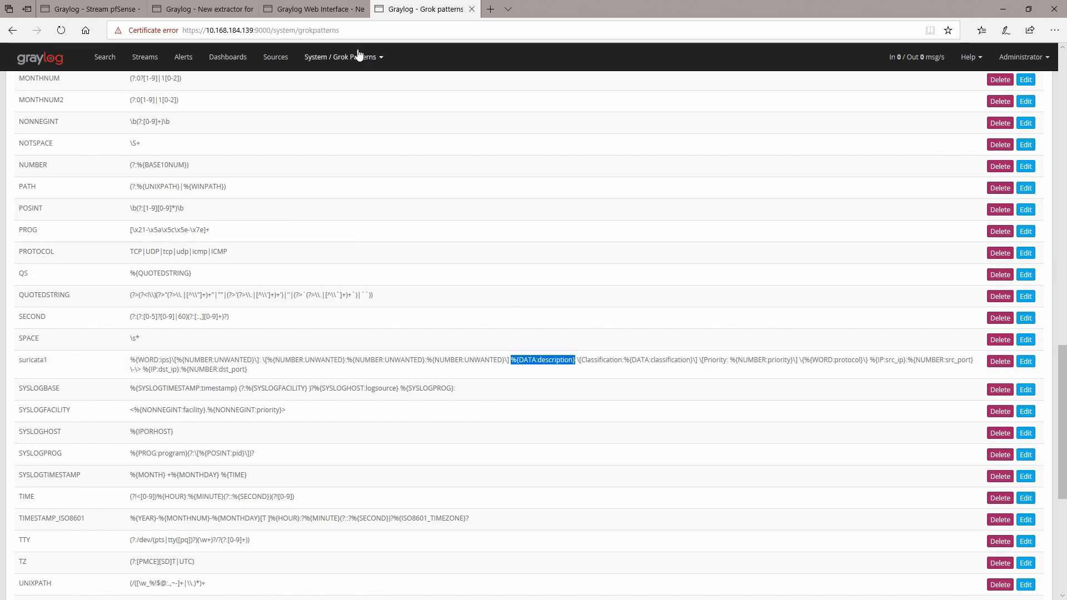
left_click(333, 11)
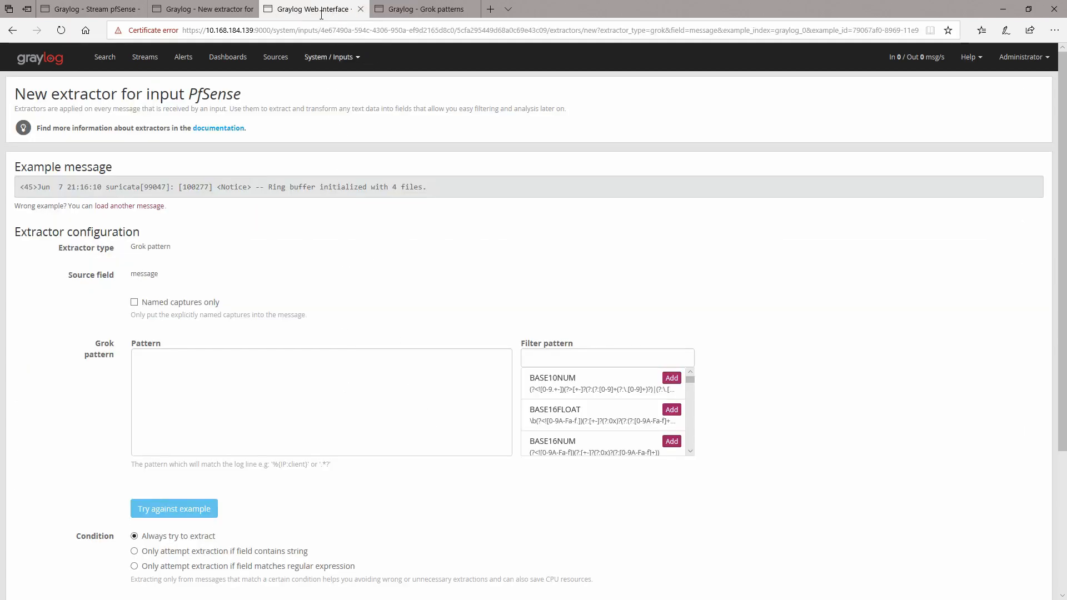
left_click(220, 7)
left_click(510, 359)
key("ctrl+v")
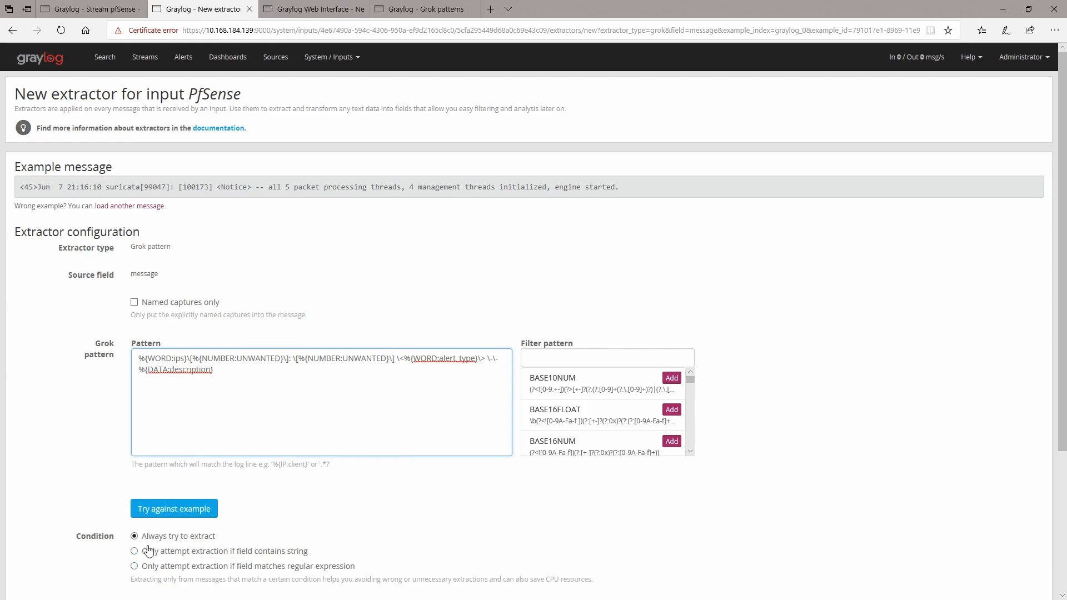
Step: Test the extractor pattern against the example message and review the extracted fields in the preview
left_click(188, 510)
scroll(333, 531, "down", 5)
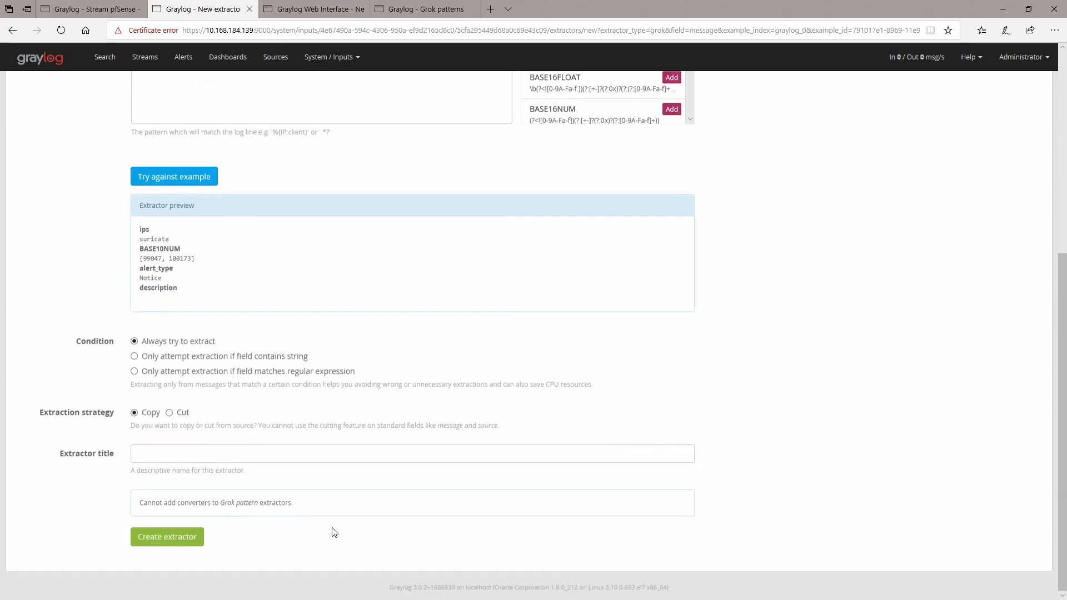
scroll(174, 298, "up", 5)
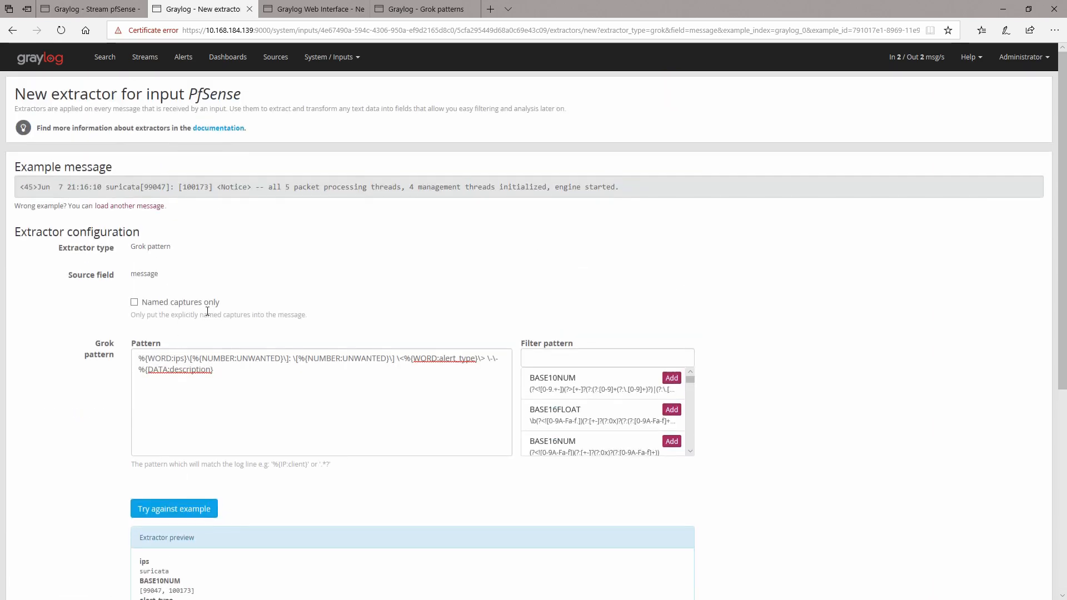
left_click(224, 369)
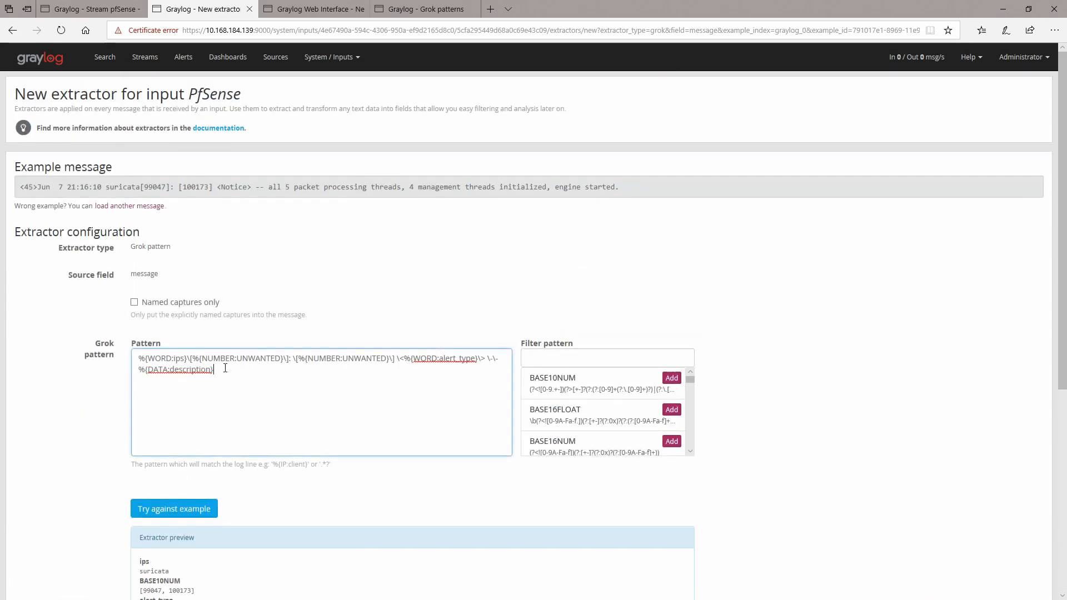
left_click(206, 507)
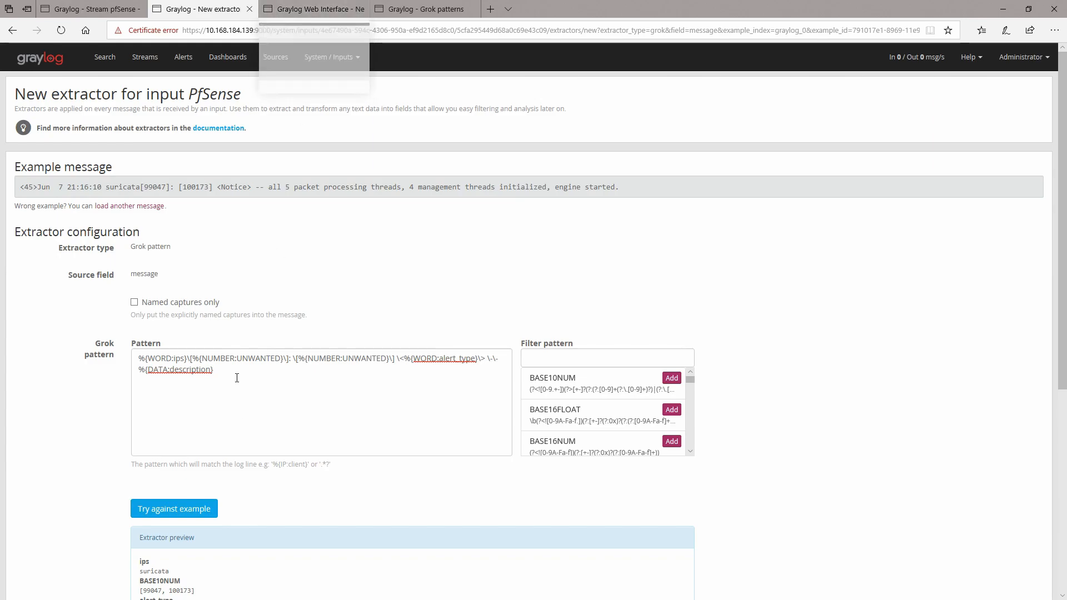
Step: Copy the whole extractor pattern and paste it into the Ring buffer message's extractor Pattern field
triple_click(167, 371)
right_click(167, 371)
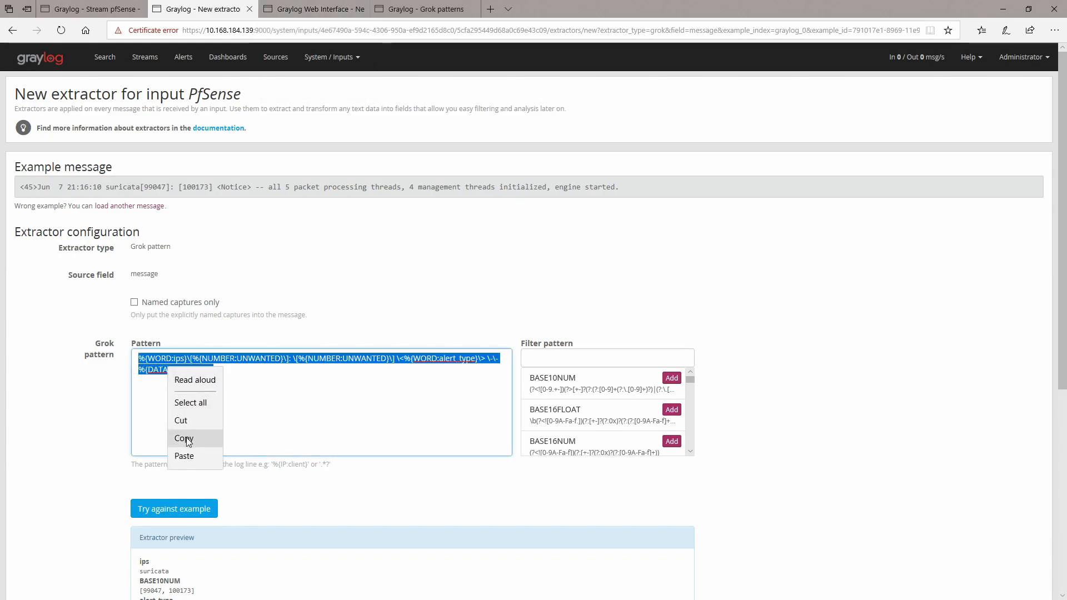
left_click(189, 437)
left_click(320, 8)
right_click(189, 359)
left_click(226, 413)
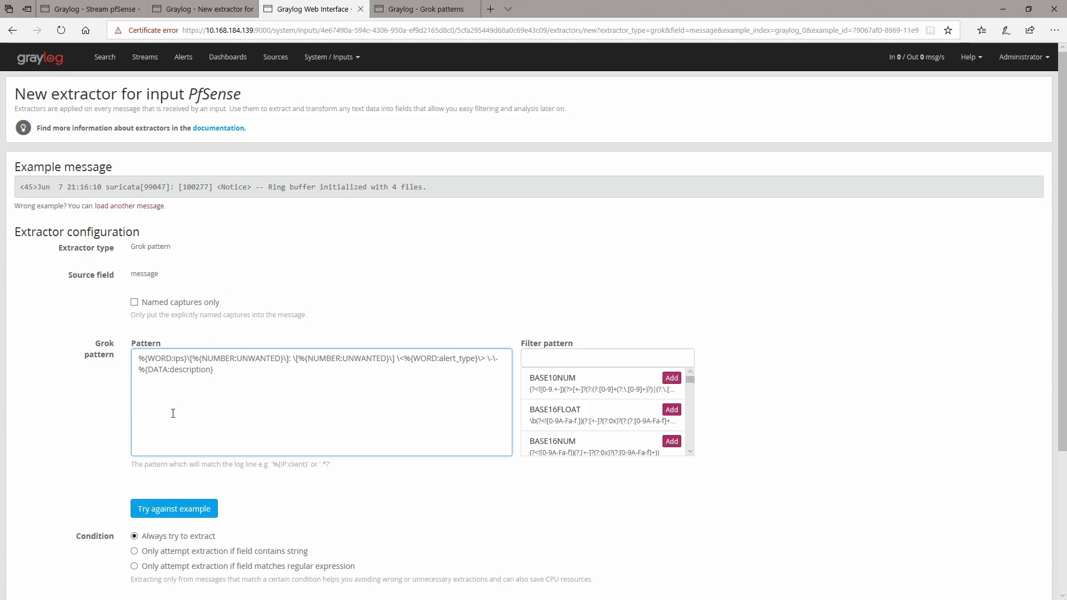
Step: Test the extractor pattern against the Ring buffer example message and review the extractor preview
left_click(175, 508)
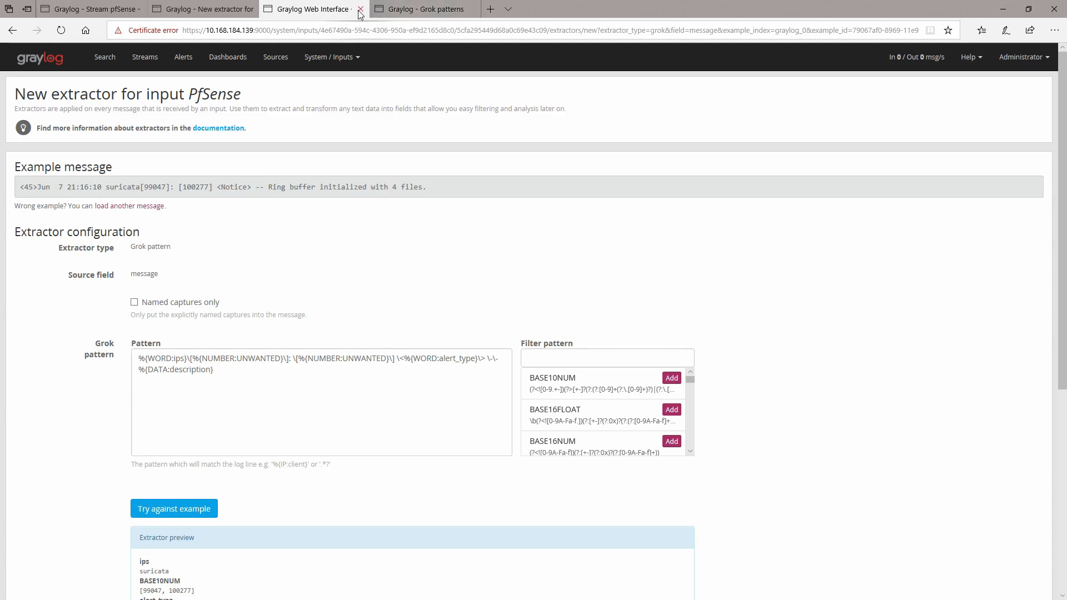
scroll(357, 231, "down", 7)
scroll(361, 227, "up", 7)
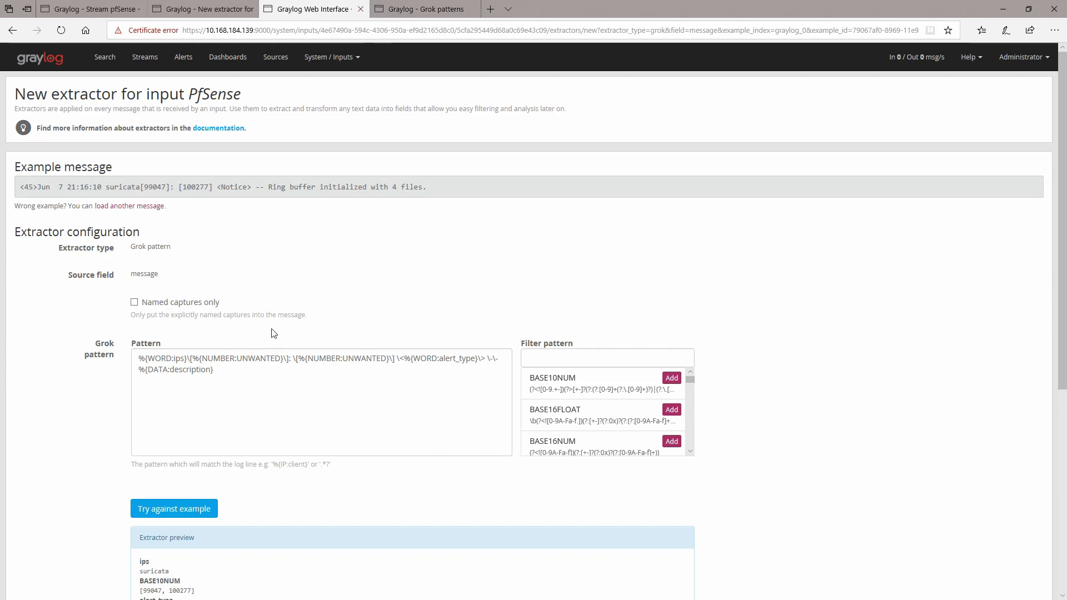
Step: Create a new grok pattern named suricata2 containing the copied extractor pattern and save it
left_click_drag(217, 370, 138, 358)
key("ctrl+c")
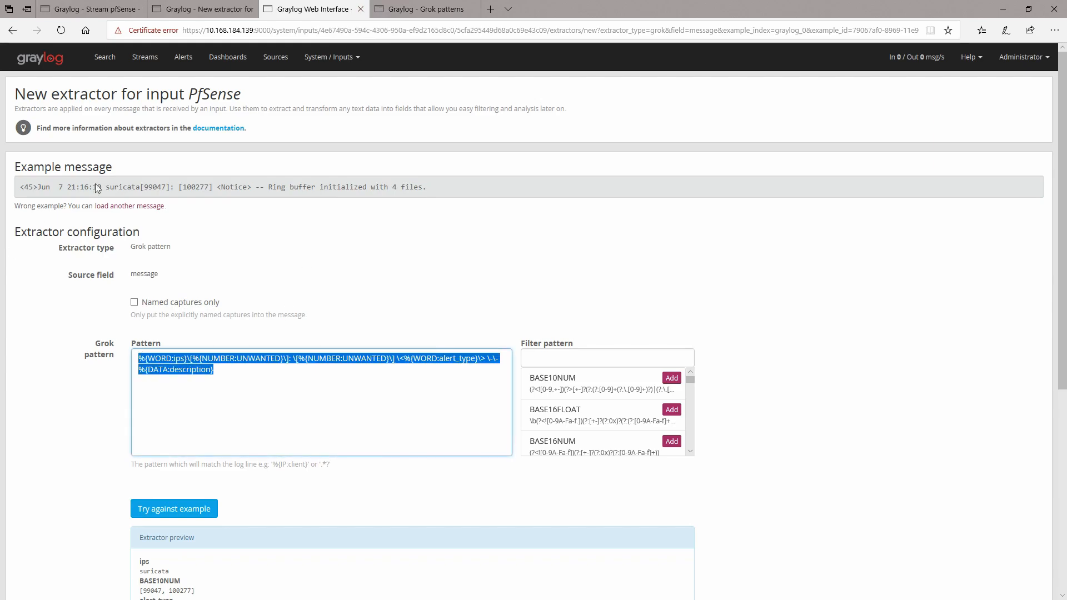
left_click(422, 9)
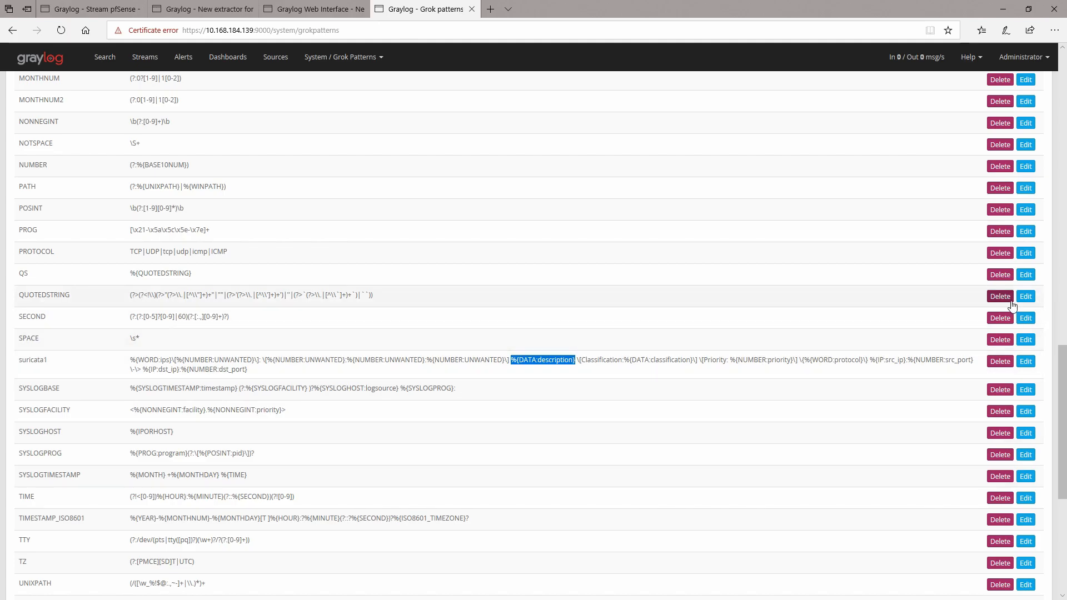
scroll(925, 336, "up", 15)
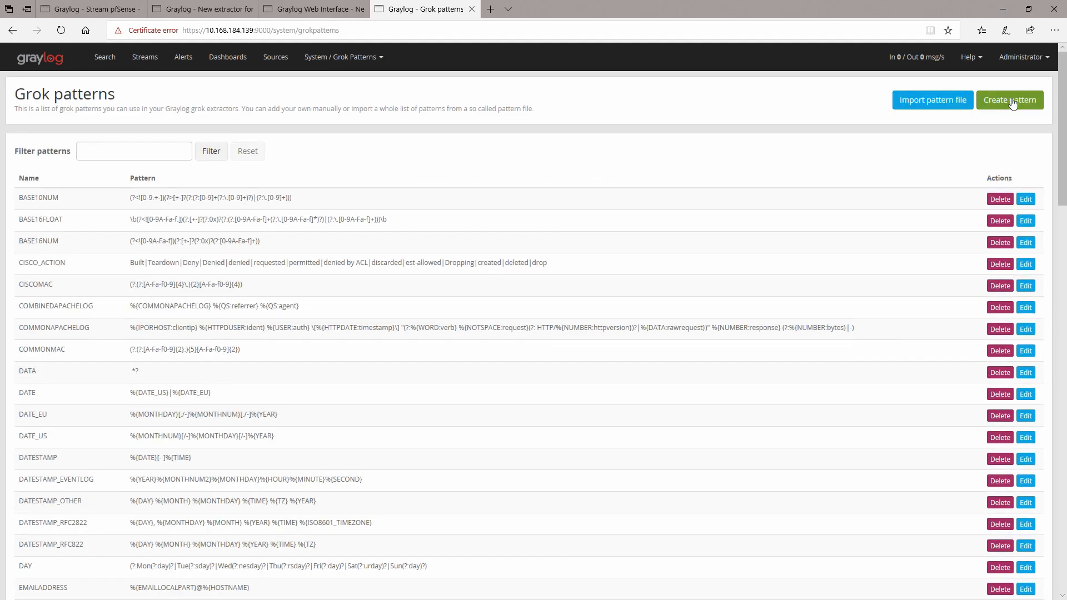
left_click(1012, 104)
type("suricata")
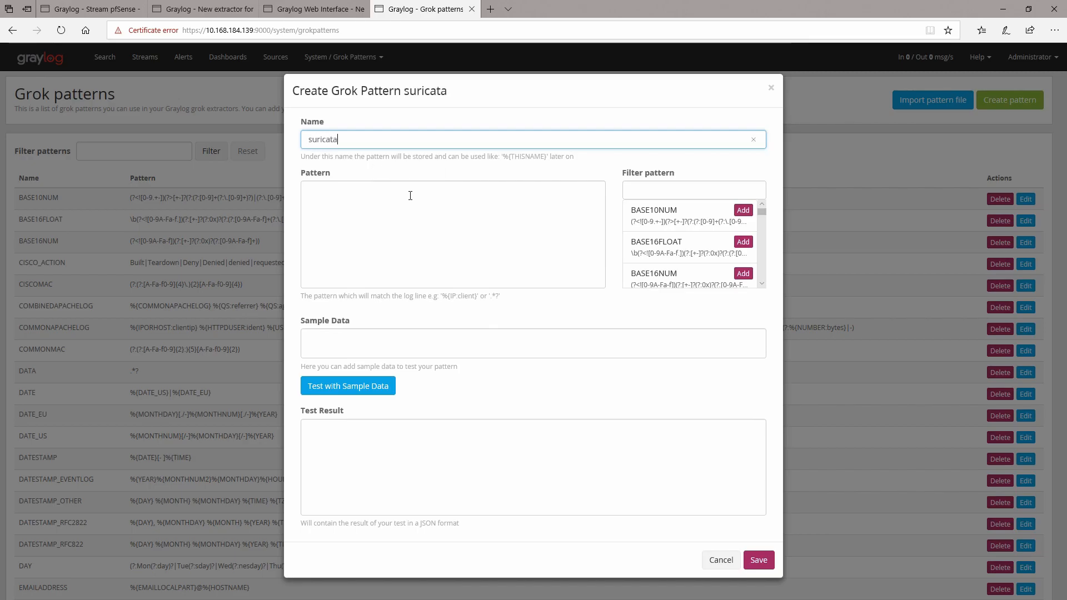
type("2")
left_click(431, 231)
key("ctrl+v")
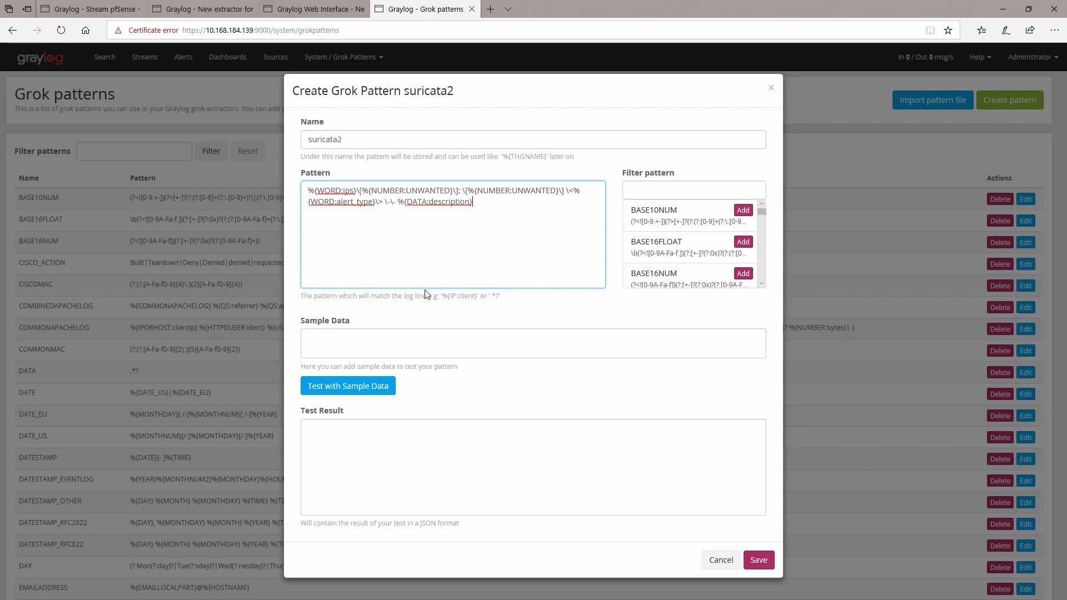
left_click(758, 560)
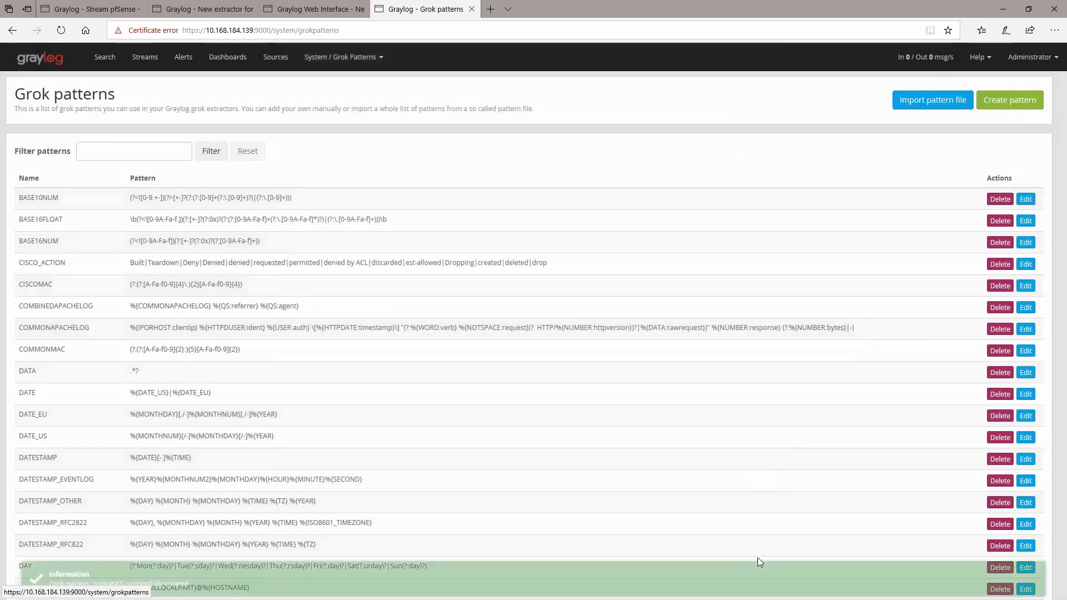
Step: Create a new pipeline titled pfsense with the description "pfsense logs"
left_click(373, 58)
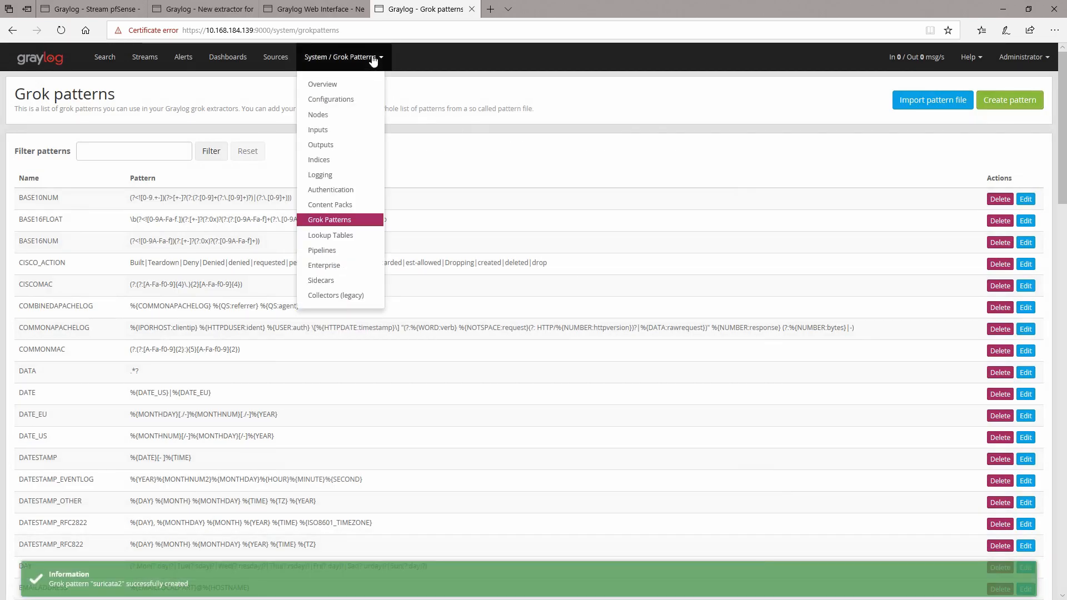
left_click(332, 250)
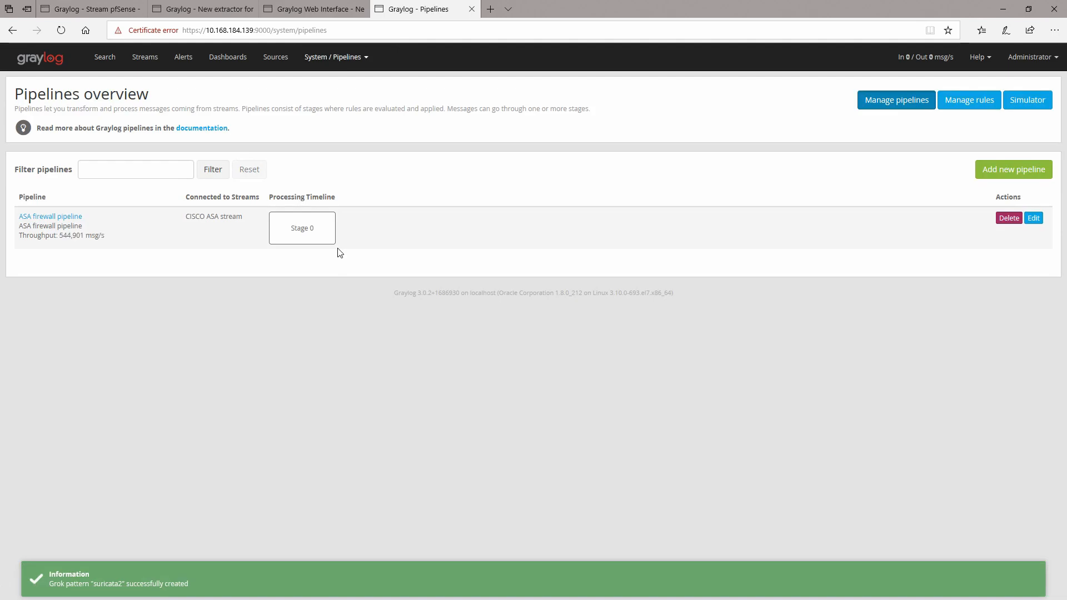
left_click(1021, 176)
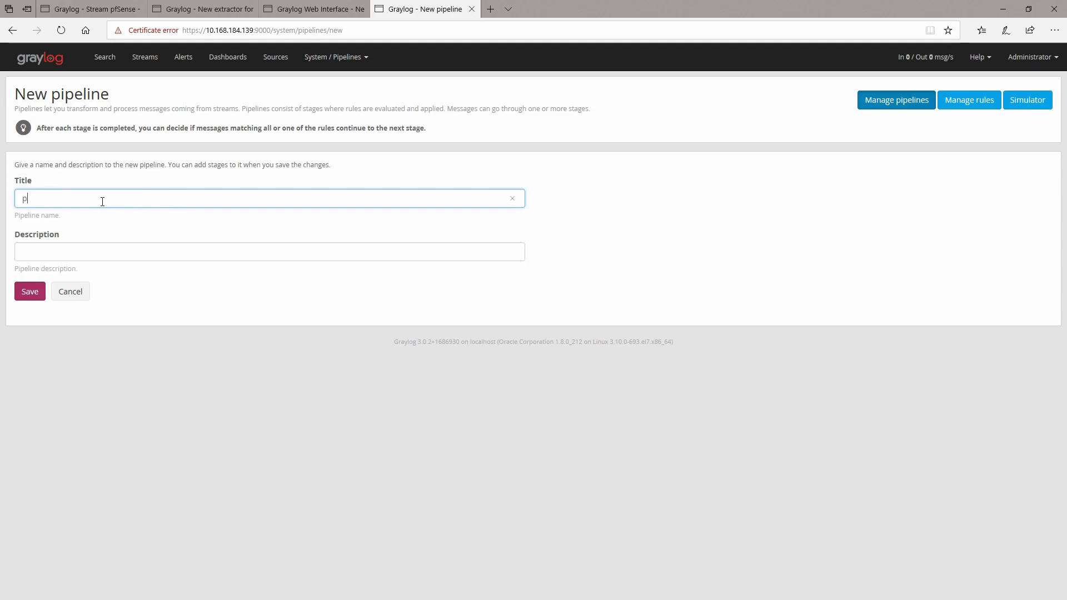
type("pfsense")
left_click(73, 253)
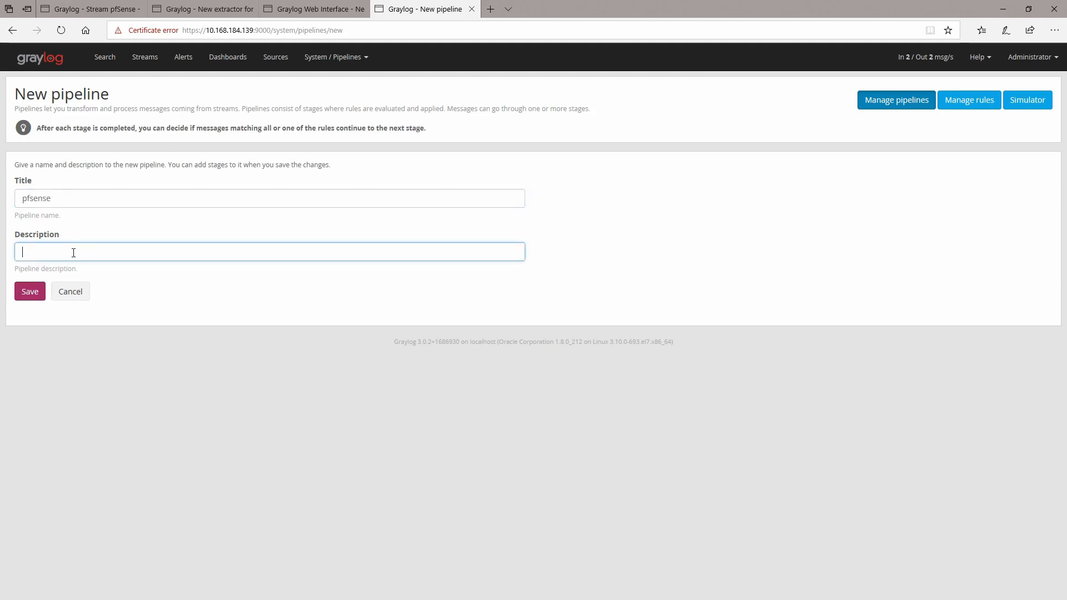
type("pfsense logs")
left_click(30, 292)
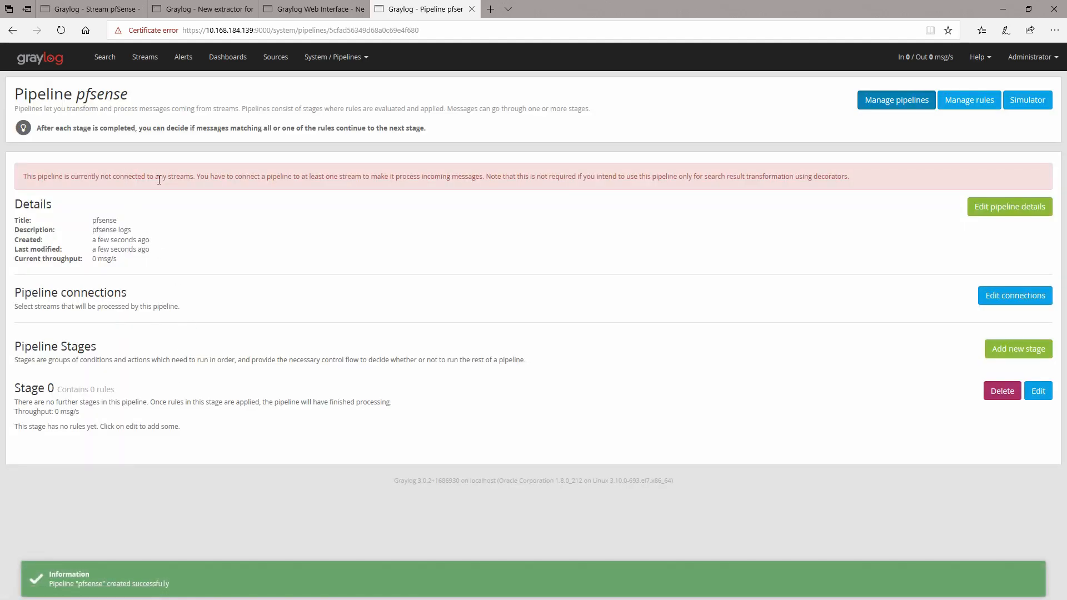
Step: Connect the pfsense pipeline to the pfSense stream
left_click(1027, 303)
left_click(557, 144)
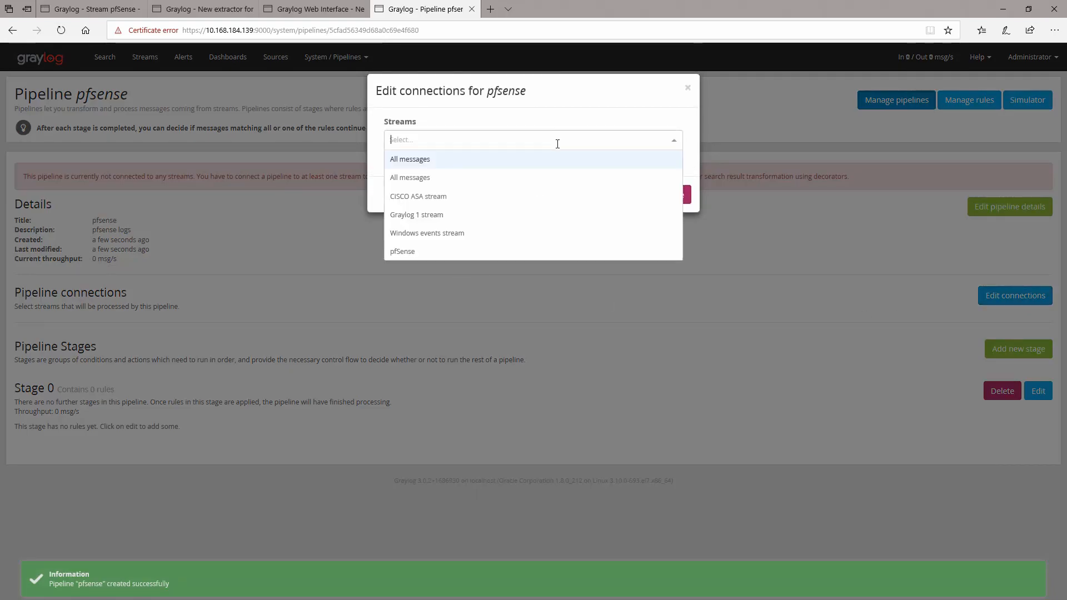
left_click(397, 257)
left_click(676, 231)
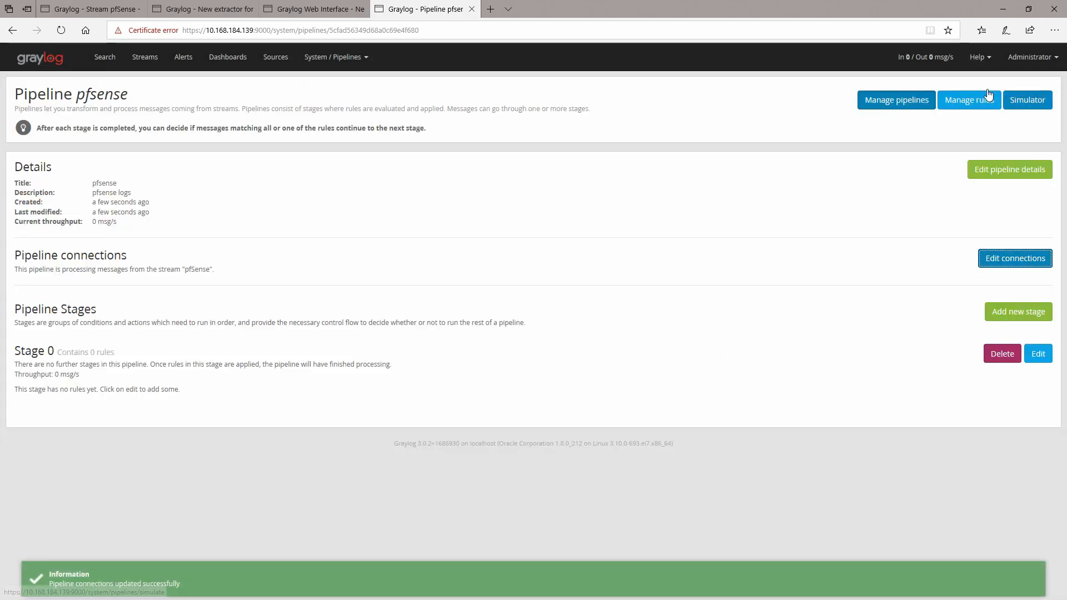
Step: Create a new pipeline rule described as "suricata rule" and begin its source with rule "suricata rule" and when
left_click(965, 106)
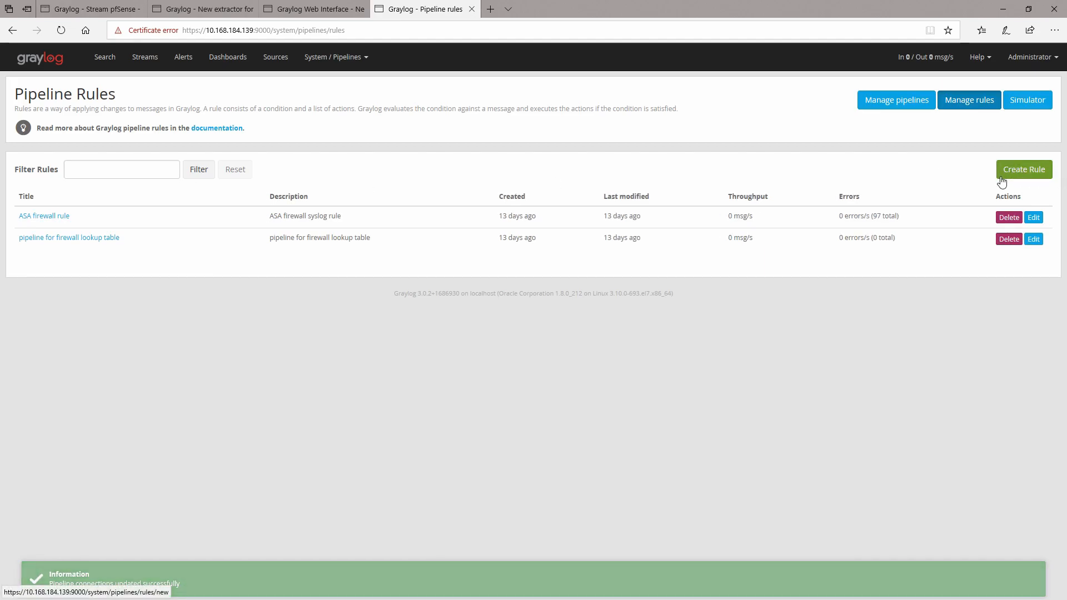
left_click(1025, 176)
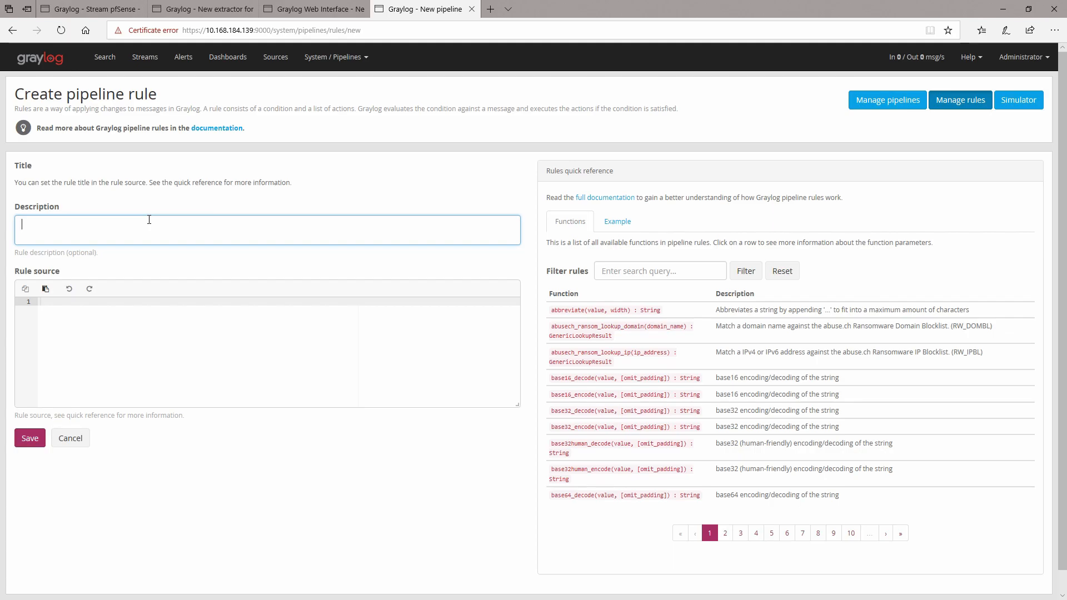
type("suricata rule")
left_click(111, 307)
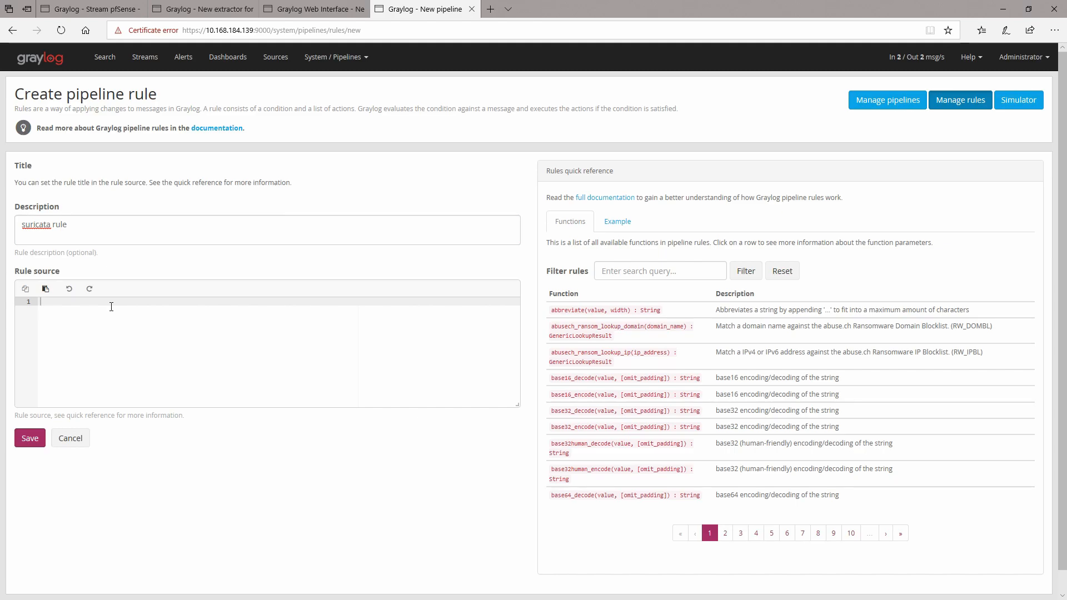
type("ru")
type("le")
type(" \"\"")
type("suric")
type("ata rule")
key("Return")
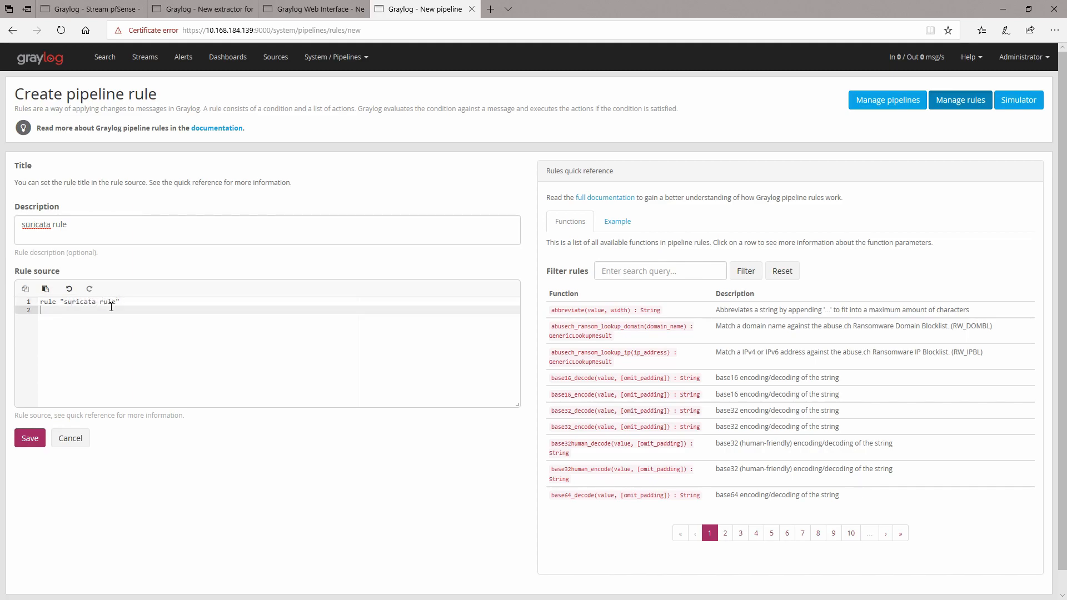
type("when")
Step: Open the ASA firewall rule for reference and arrange it side by side with the new rule window
left_click(311, 9)
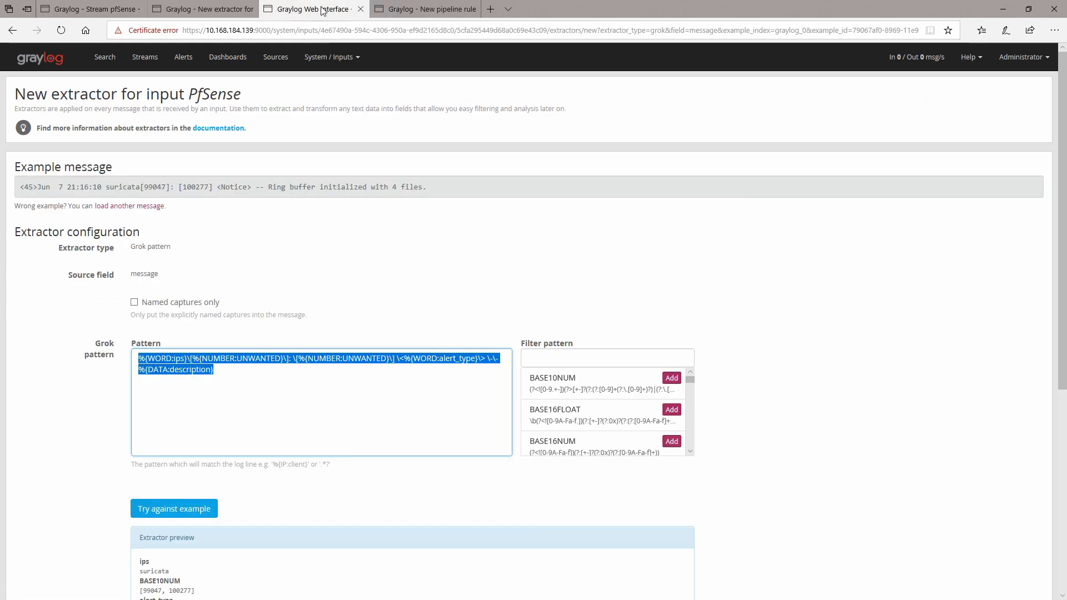
left_click(348, 60)
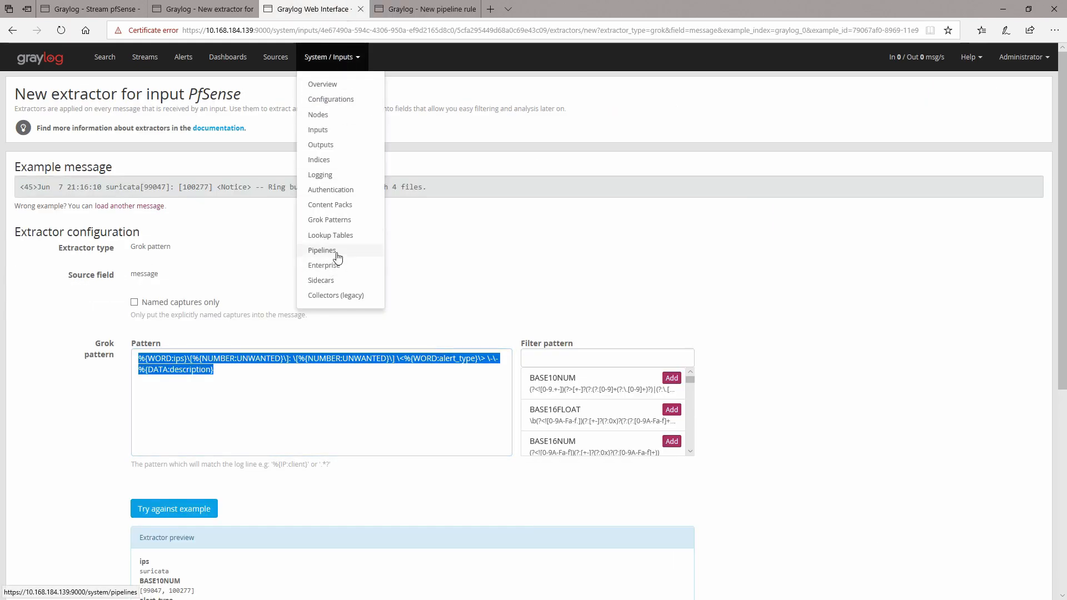
left_click(336, 252)
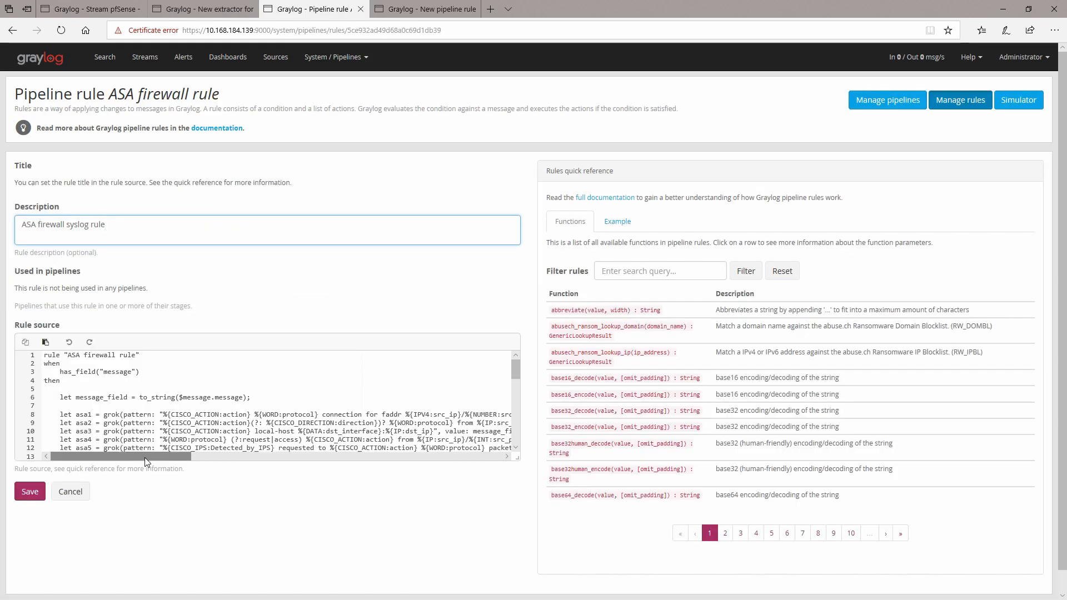
left_click_drag(422, 8, 705, 164)
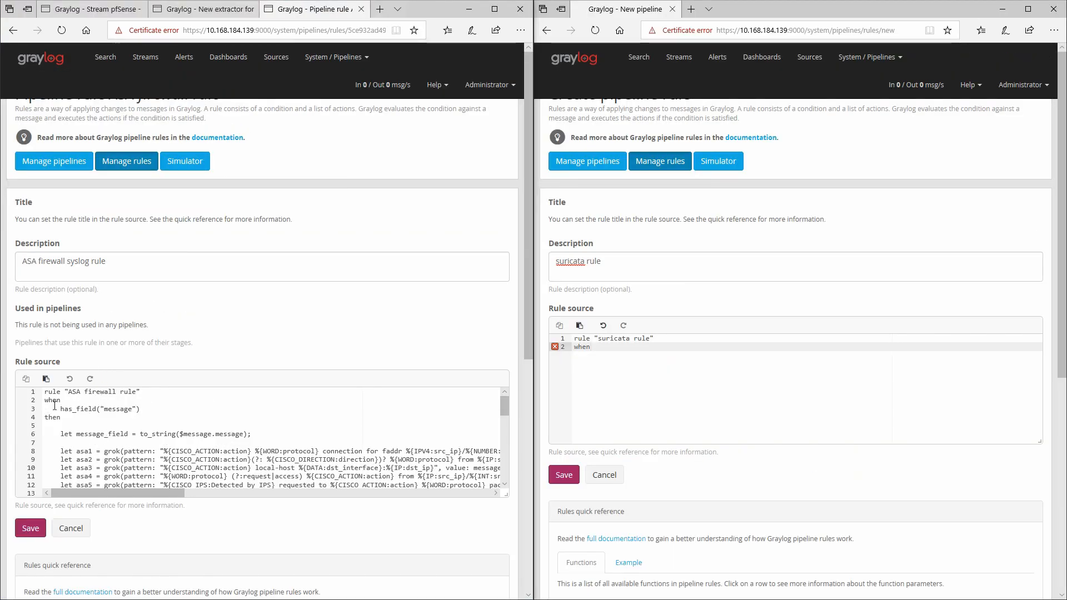
Step: Add the condition has_field("message") under when, copied from the ASA firewall rule
left_click(604, 350)
key("Return")
key("Tab")
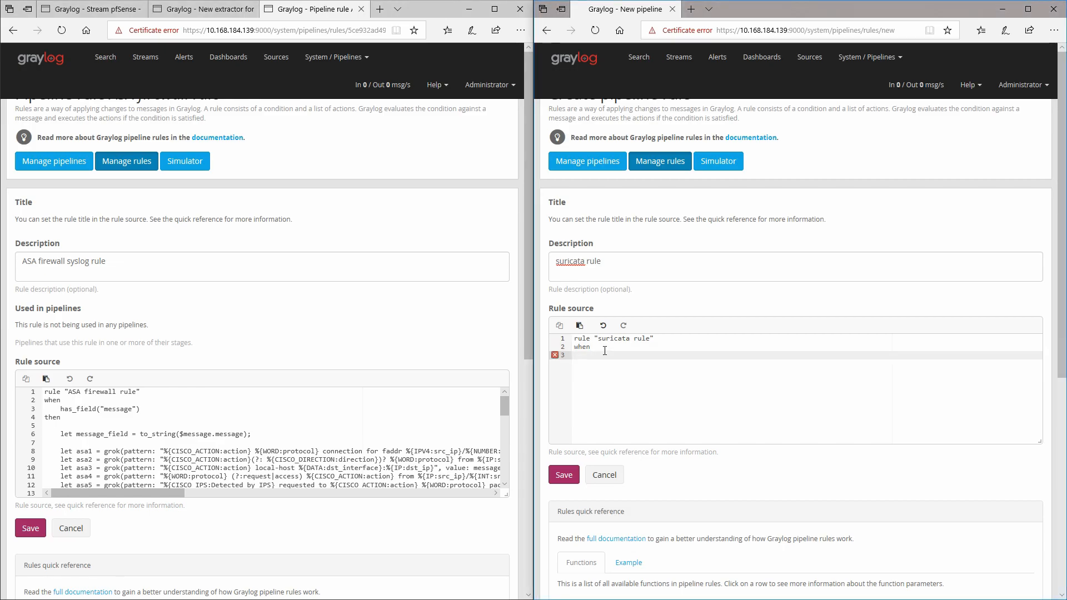
left_click_drag(140, 411, 60, 410)
key("ctrl+c")
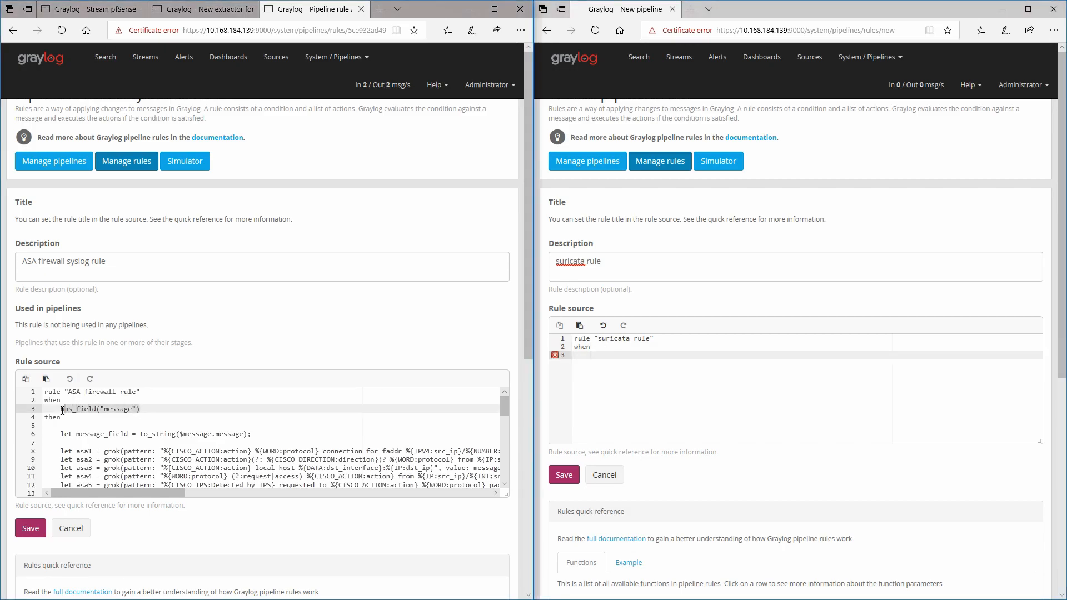
left_click(758, 373)
key("ctrl+v")
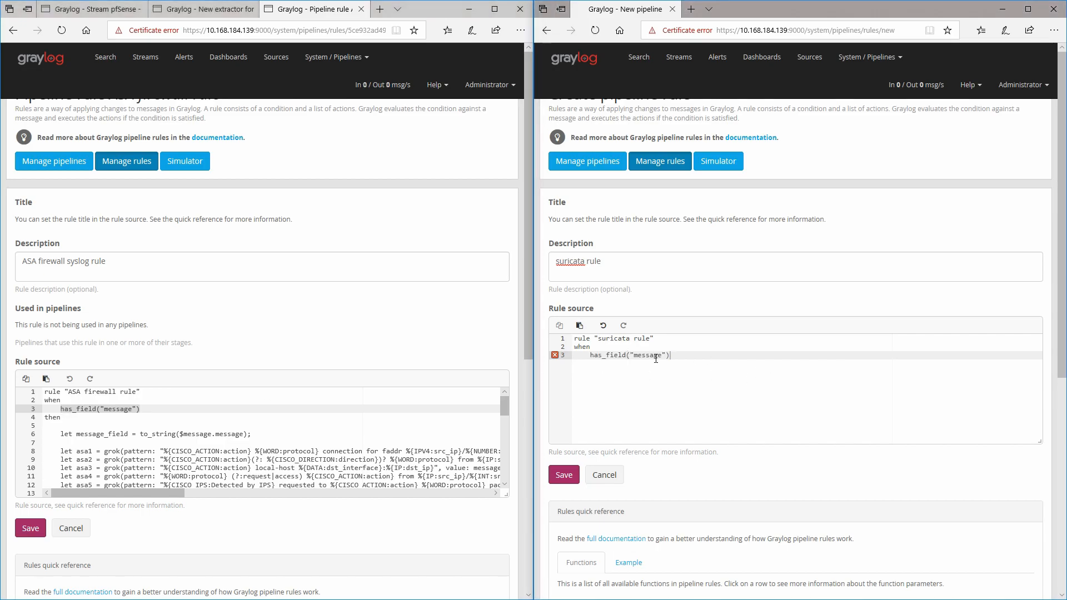
key("Return")
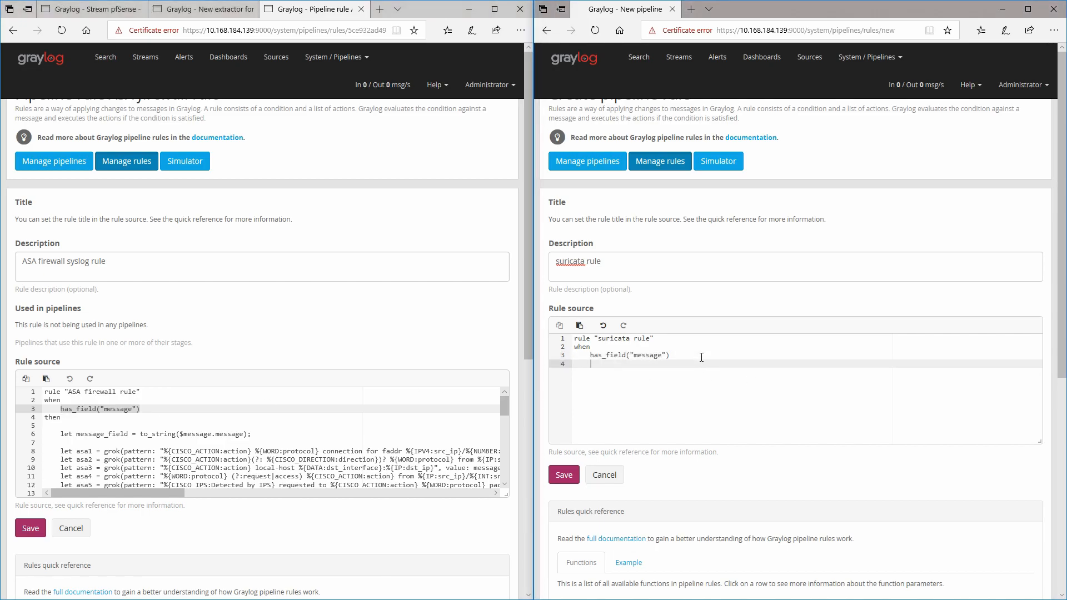
Step: Add then followed by the copied line let message_field = to_string($message.message);
type("then")
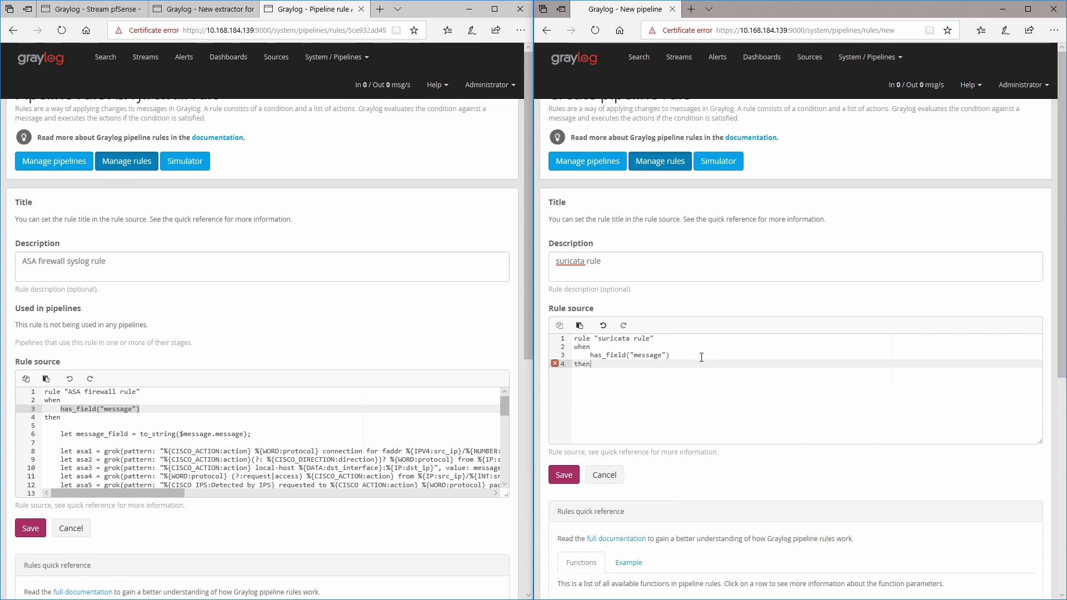
key("Return")
key("Return")
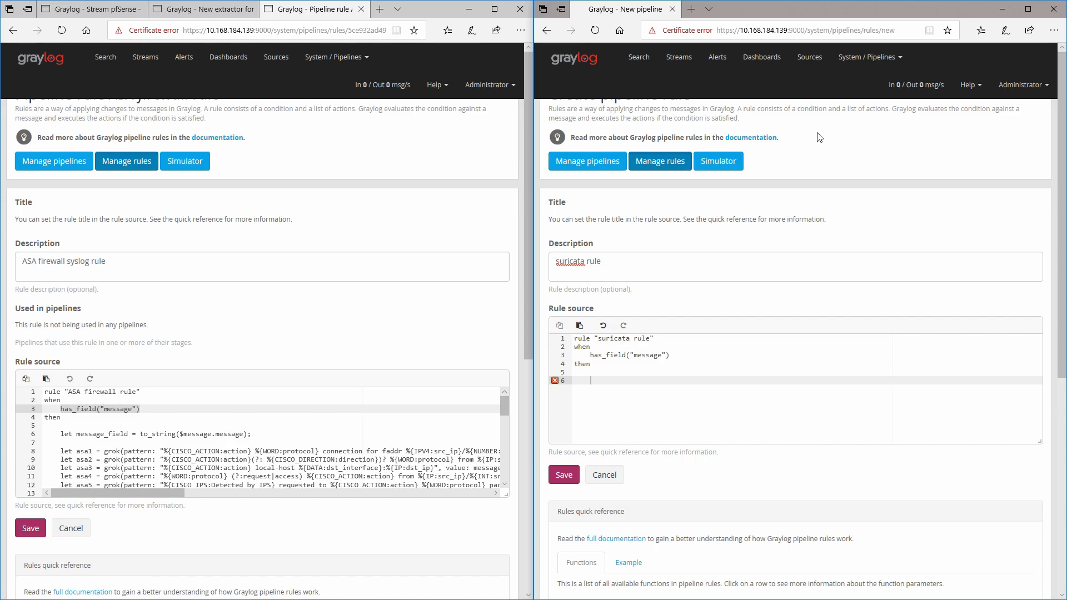
left_click_drag(257, 436, 63, 435)
key("ctrl+c")
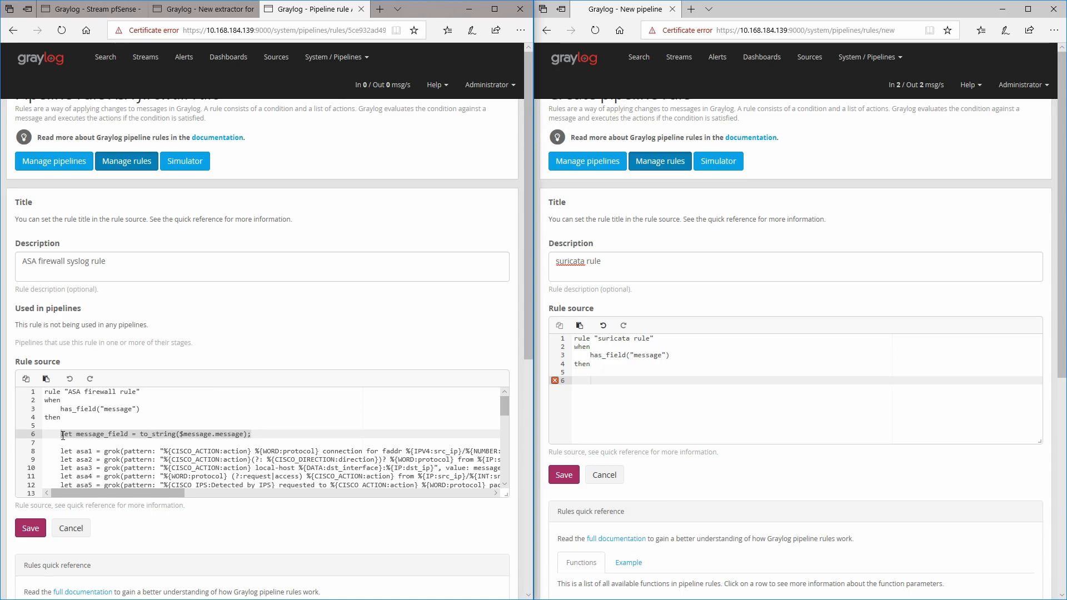
left_click(616, 380)
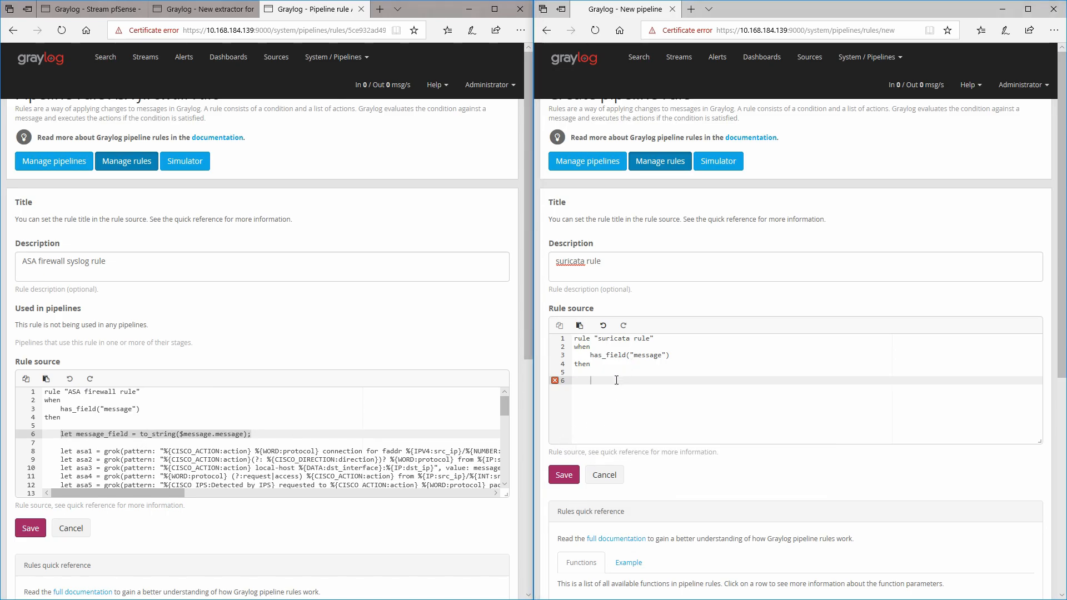
key("ctrl+v")
key("Return")
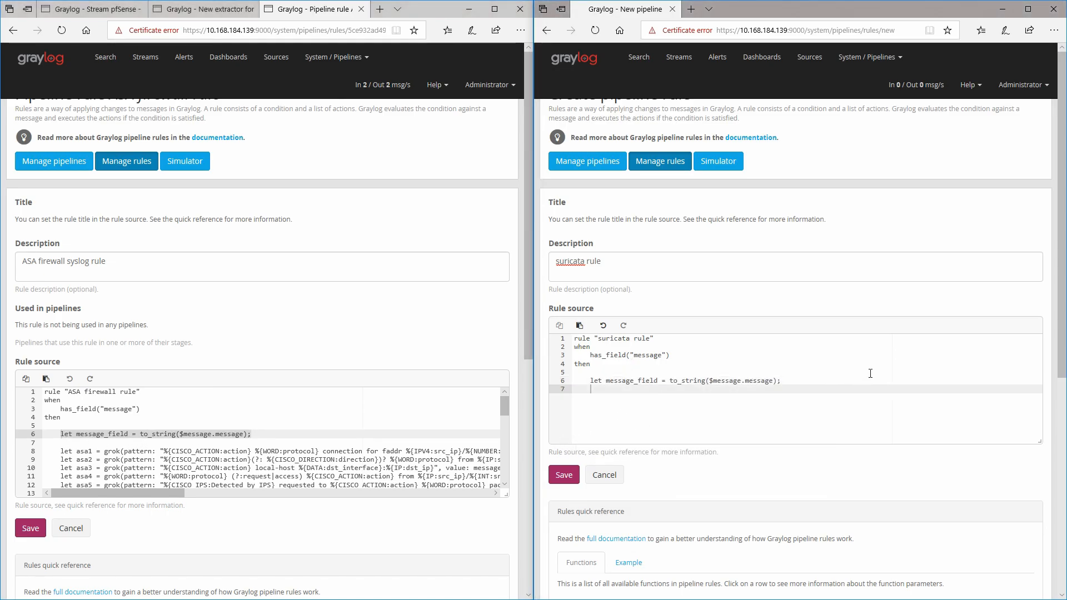
key("Return")
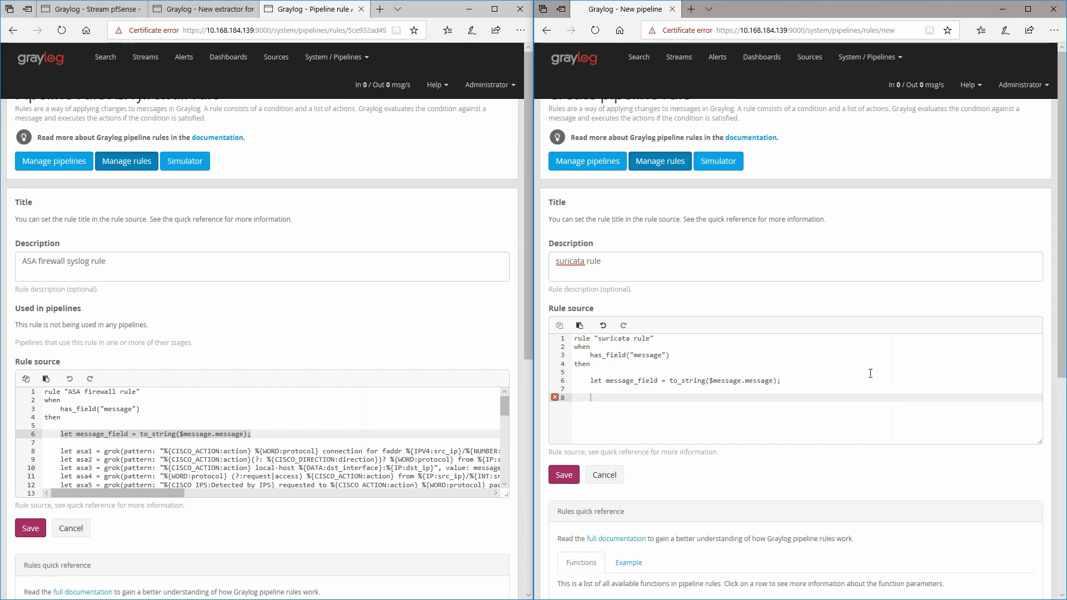
Step: Start a new line assigning suricata1 = grok() in the rule source
type("let suricata1")
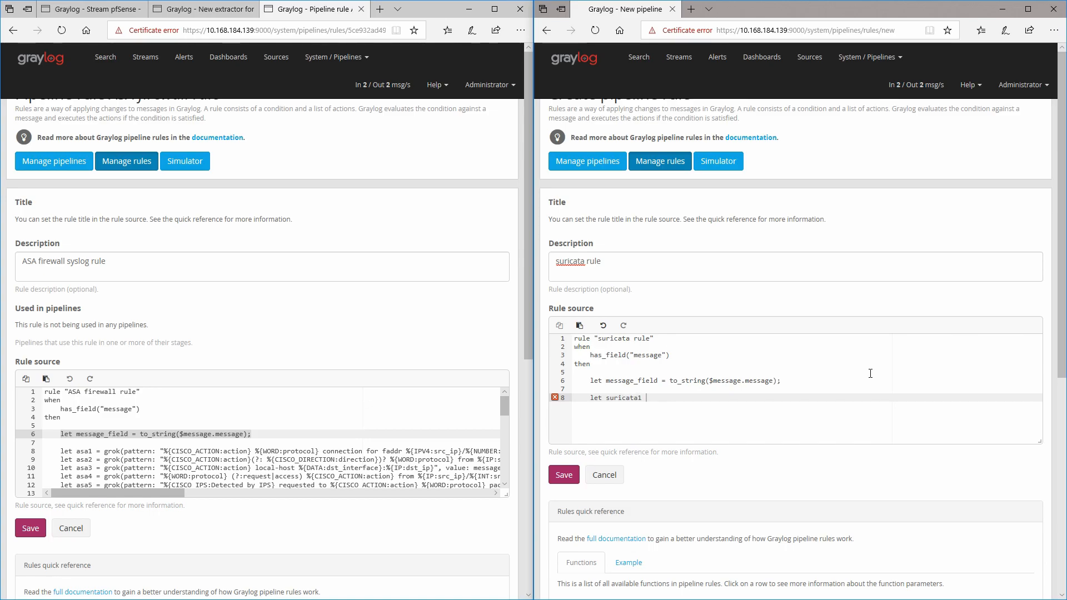
type(" = ")
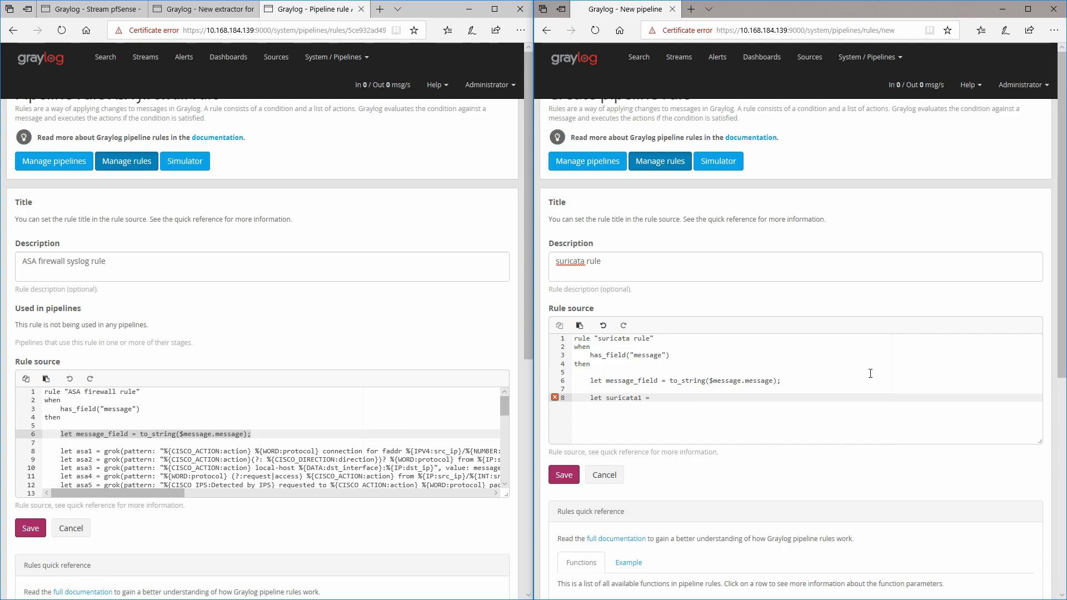
type("grok()")
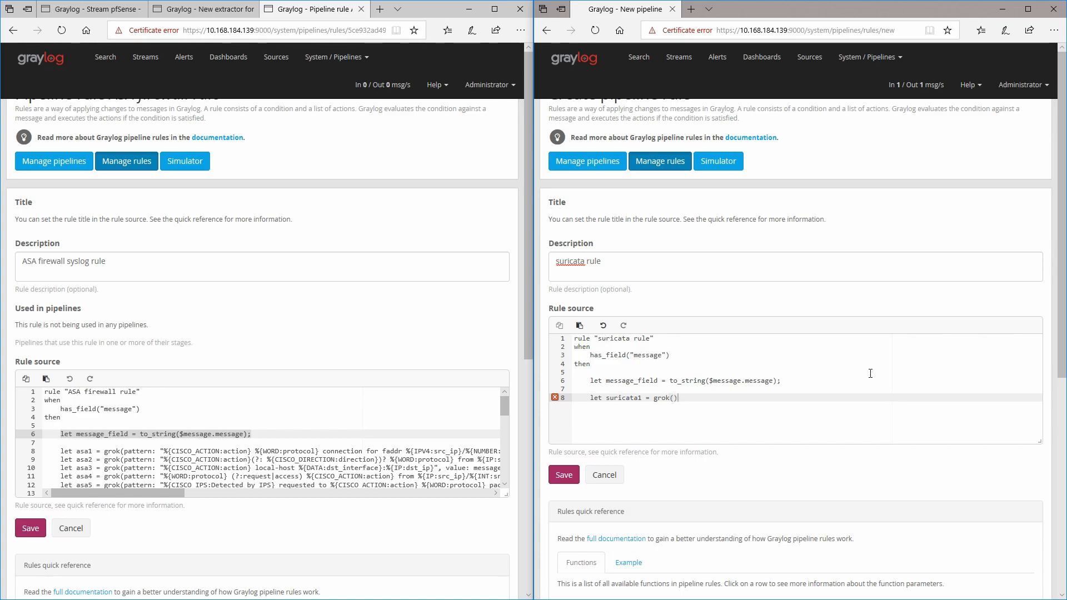
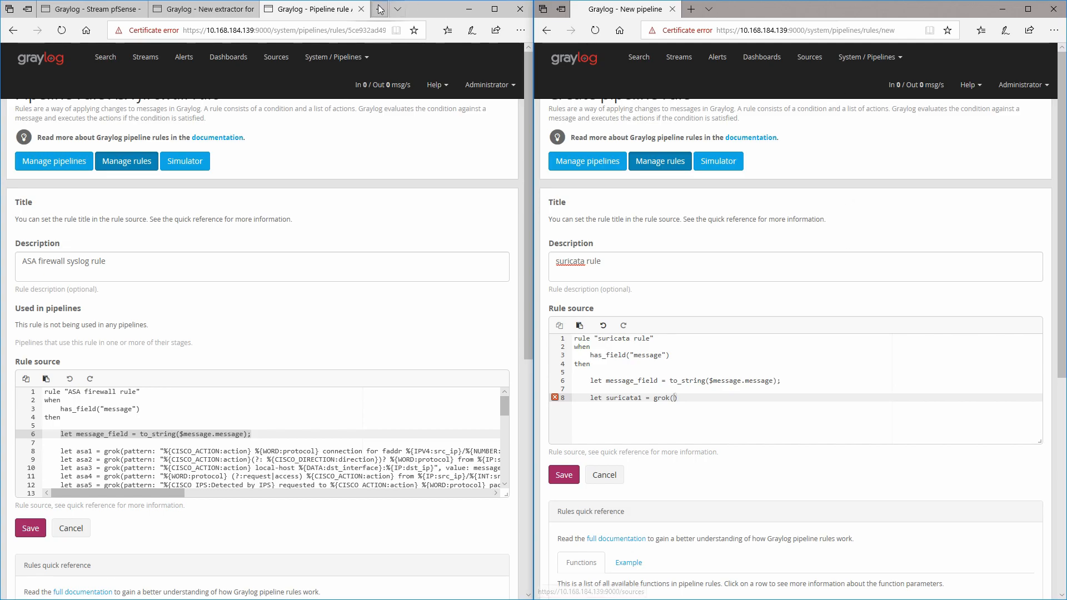
Step: Look up the suricata1 pattern in the Grok patterns list and enter "%{suricata1}" as the grok call's first argument
left_click(200, 8)
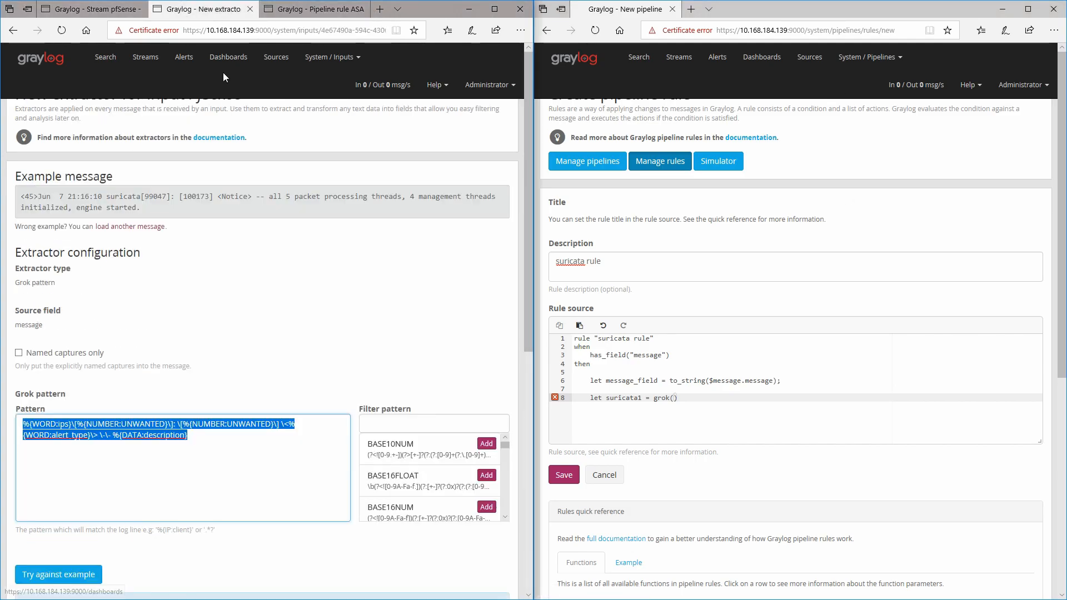
left_click(335, 59)
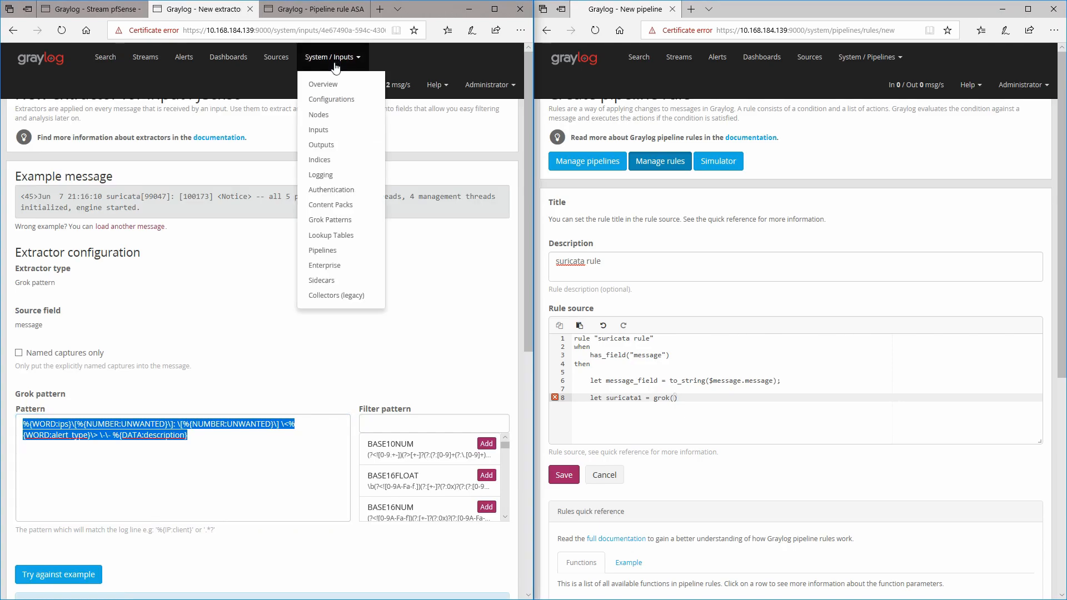
left_click(329, 220)
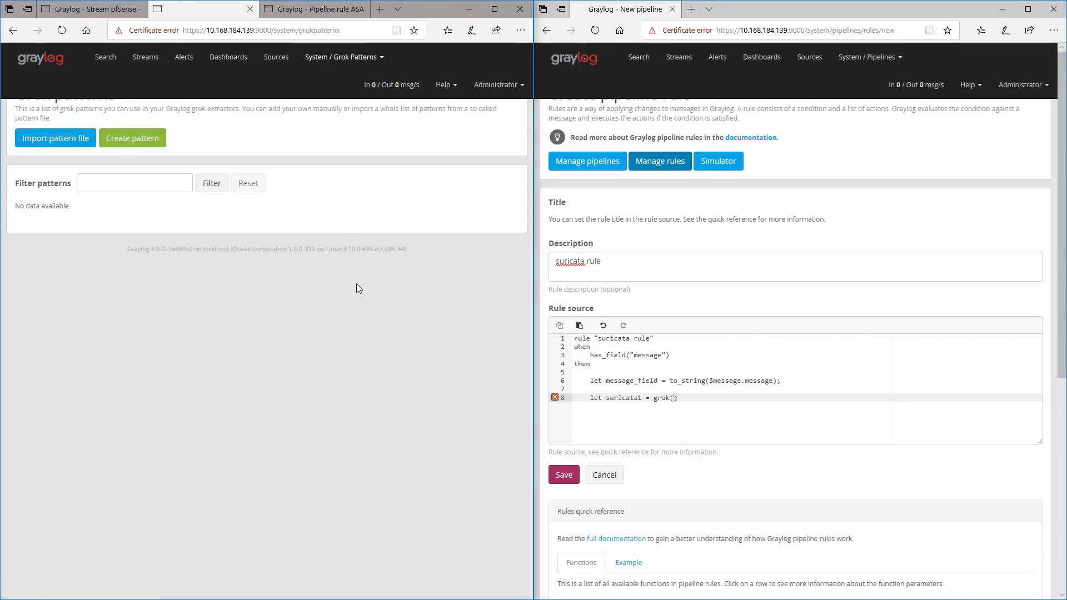
scroll(34, 478, "down", 20)
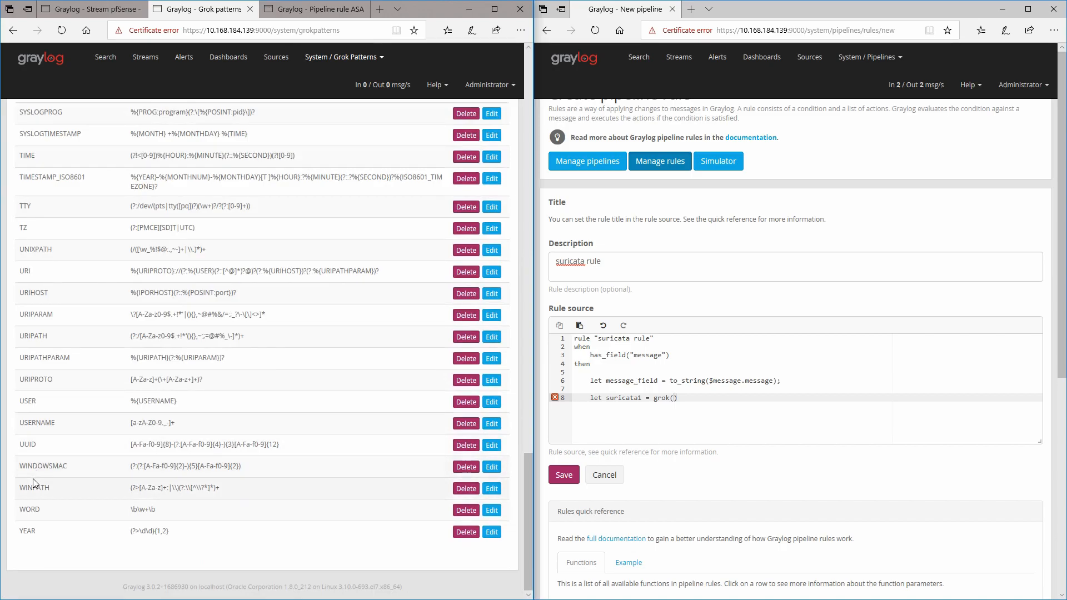
scroll(33, 478, "up", 8)
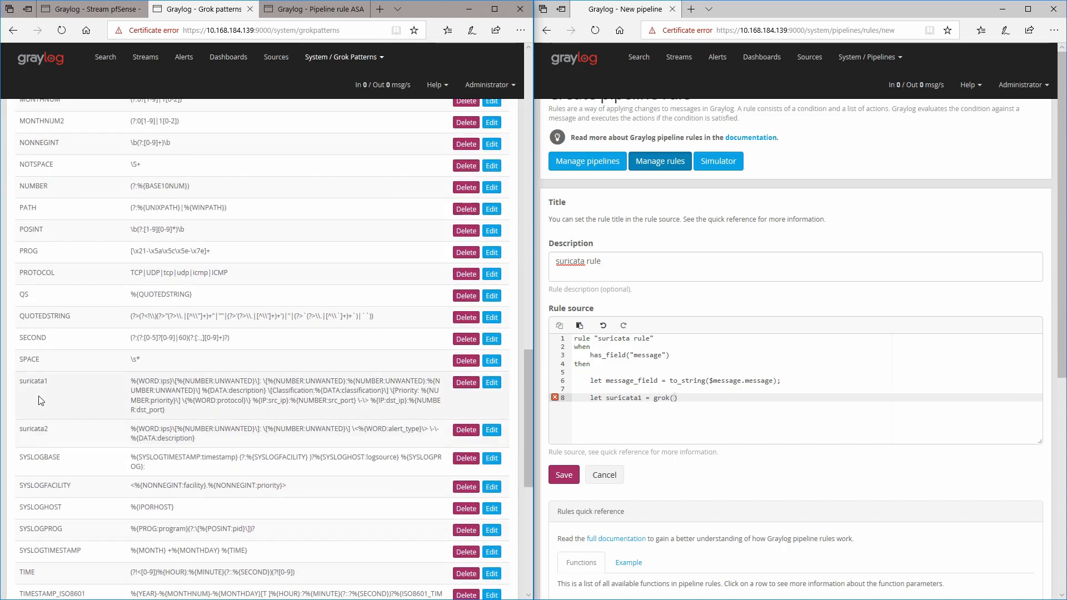
double_click(34, 381)
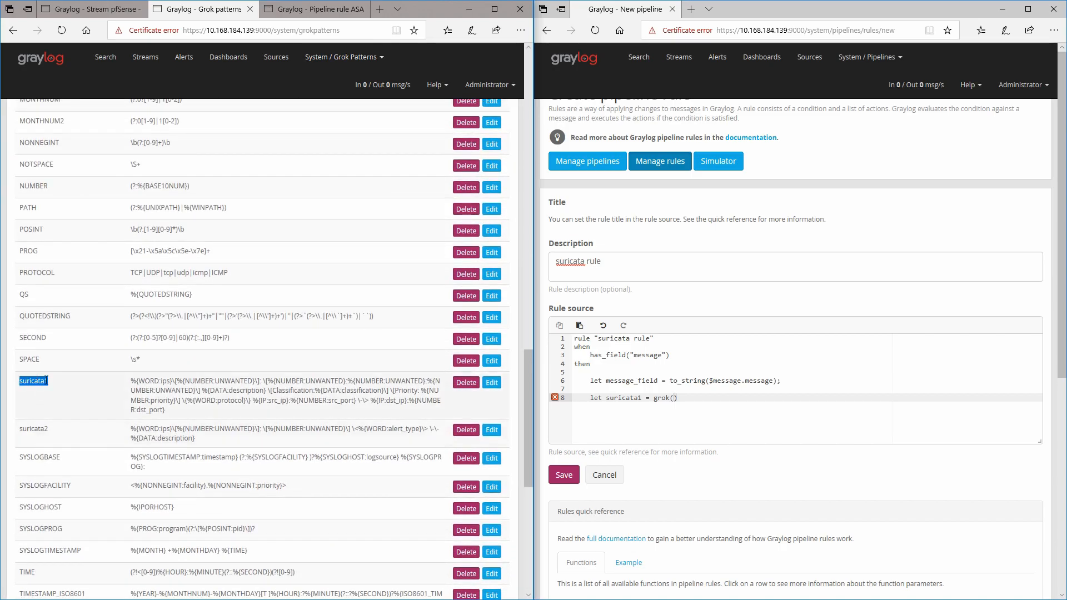
left_click(674, 398)
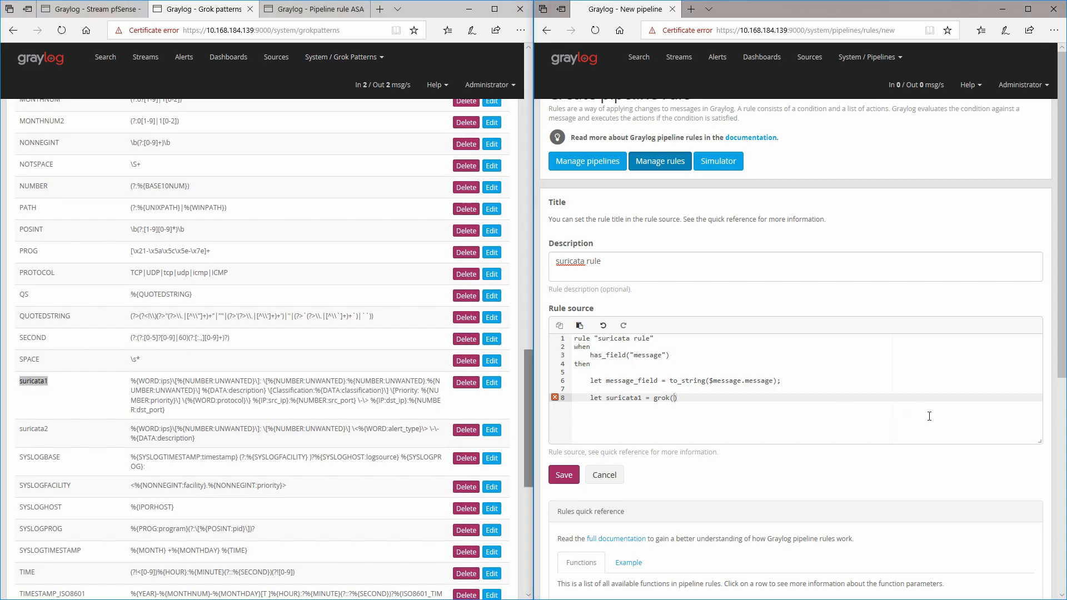
type("\"%{suricata1},")
key("BackSpace")
type(",")
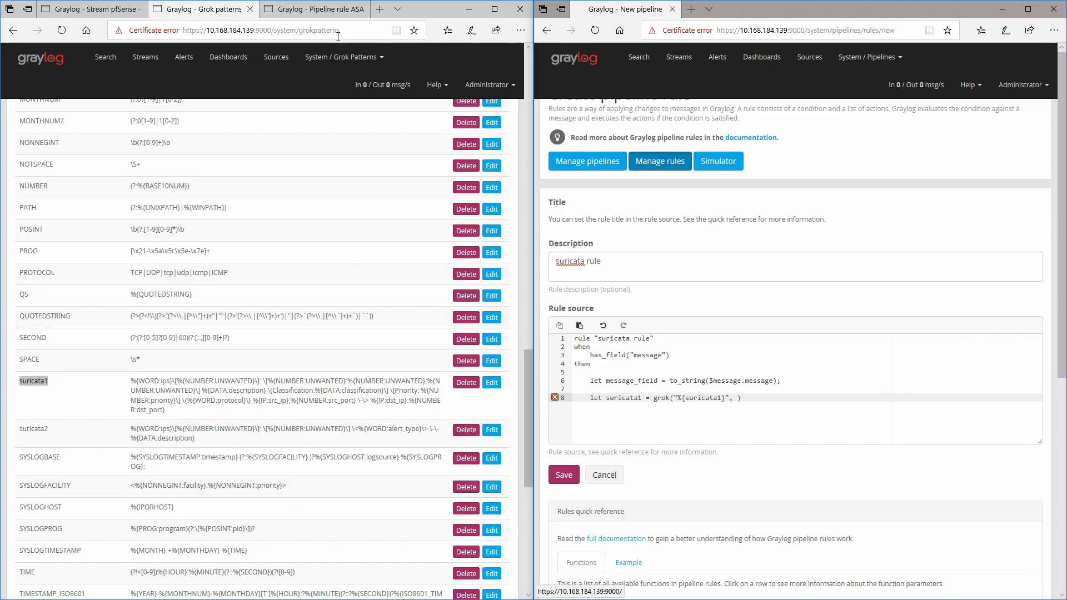
Step: Complete the suricata1 grok call with to_string($message.message) and true, following the ASA firewall rule's syntax
left_click(295, 4)
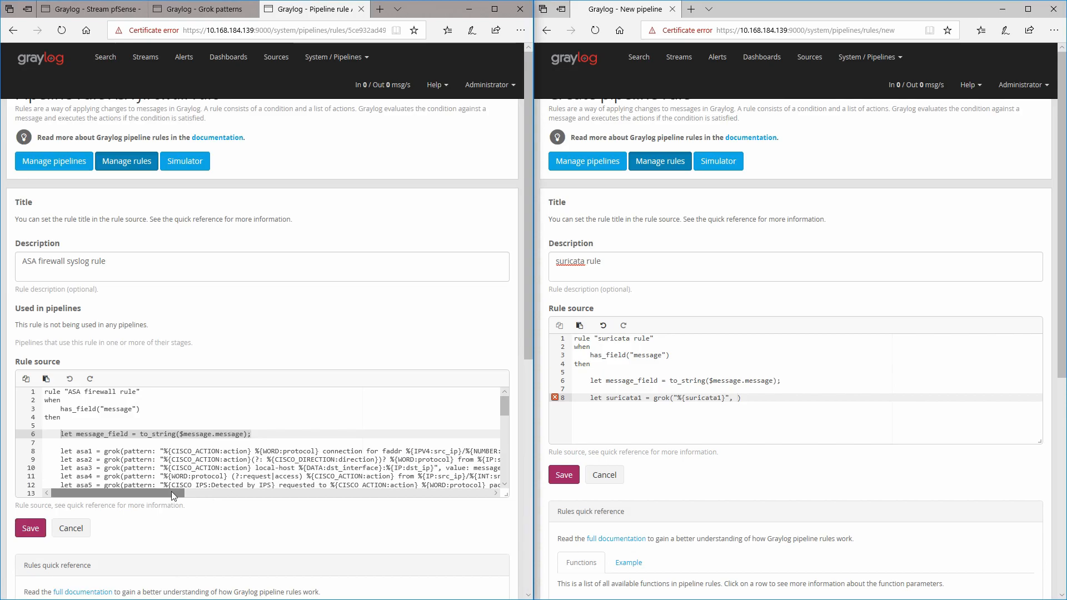
left_click_drag(123, 496, 291, 510)
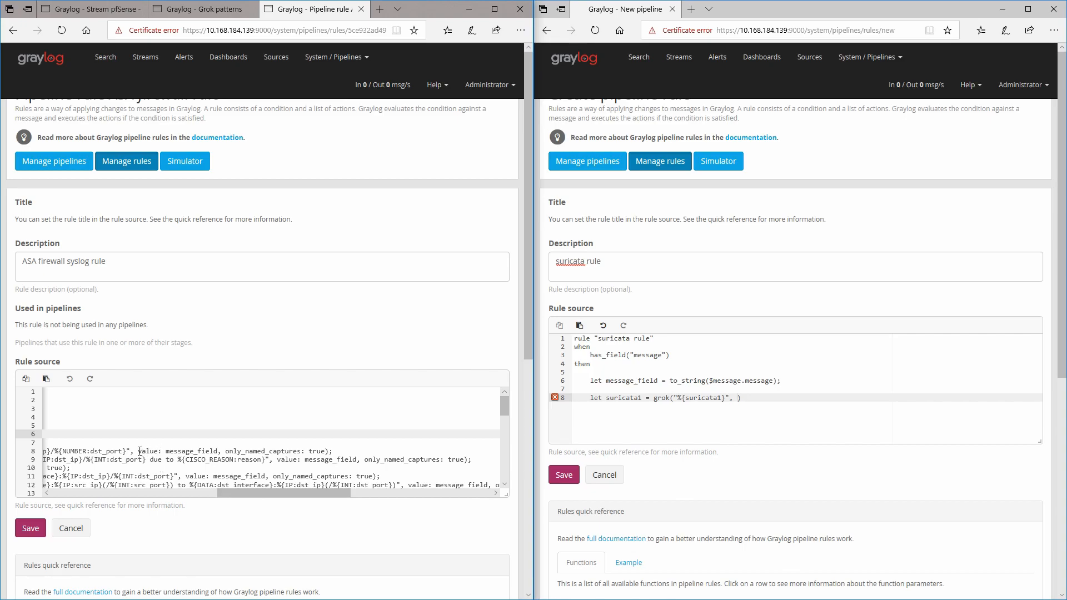
left_click_drag(139, 452, 327, 452)
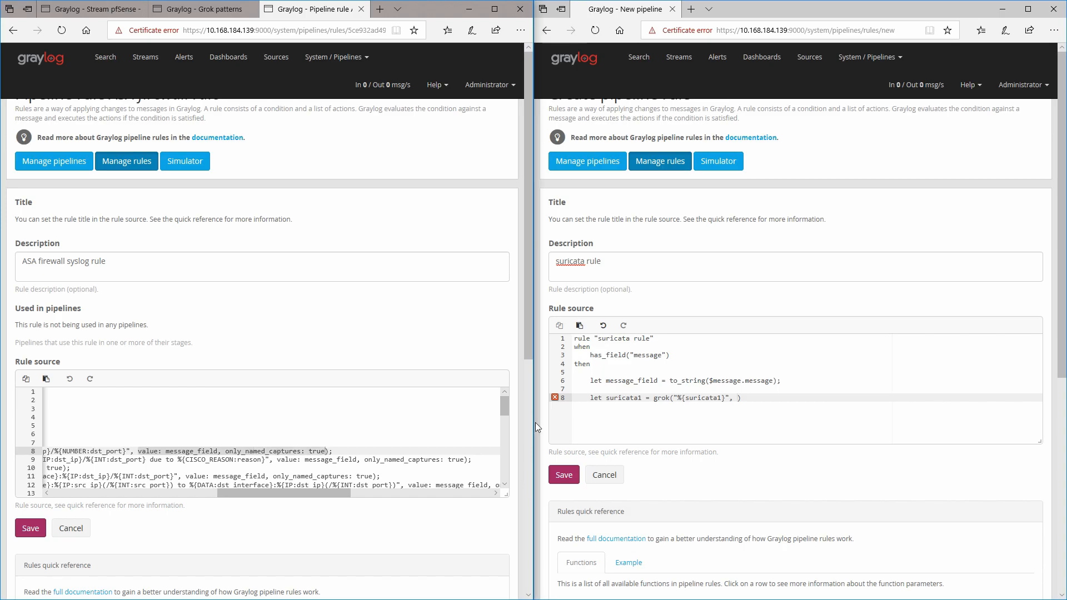
left_click(753, 400)
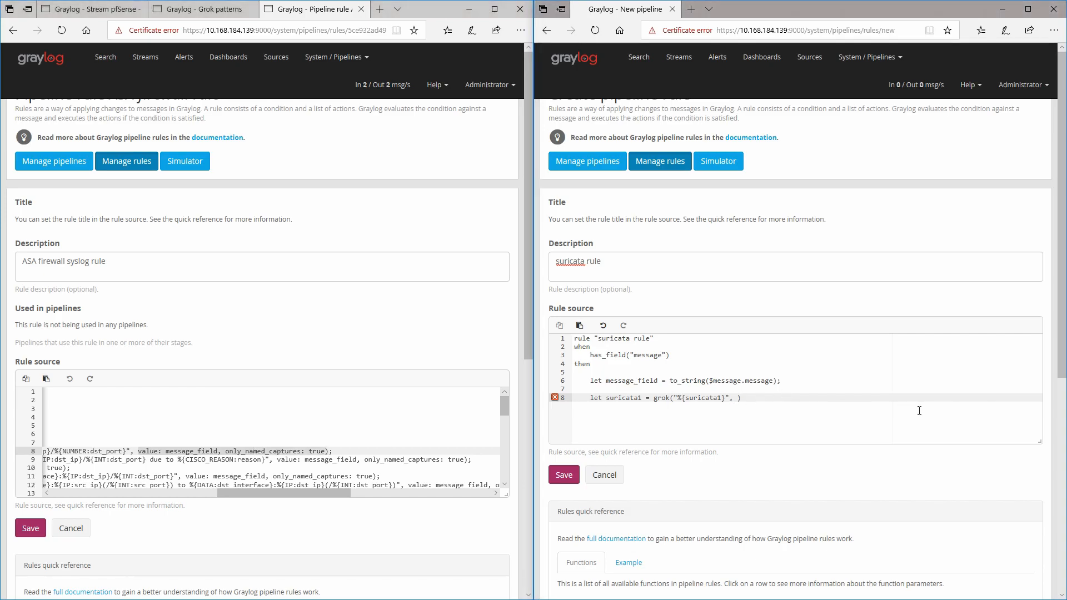
type("to_string(")
type("$message.message")
type(", true")
key("Right")
type(";")
key("Return")
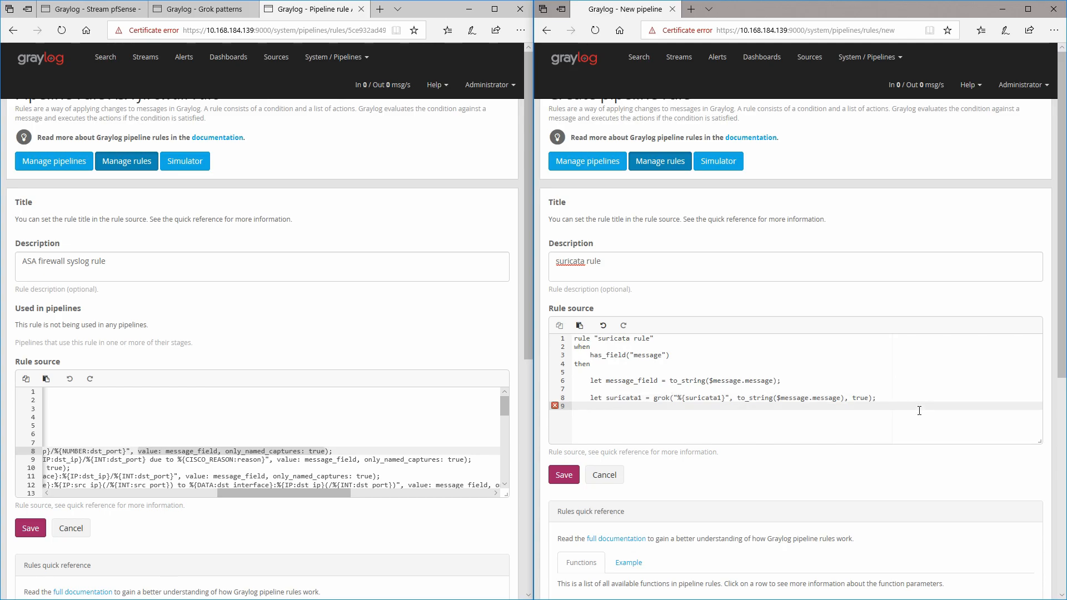
Step: Duplicate the suricata1 line as let suricata2 = grok("%{suricata2}", to_string($message.message), true);
key("Return")
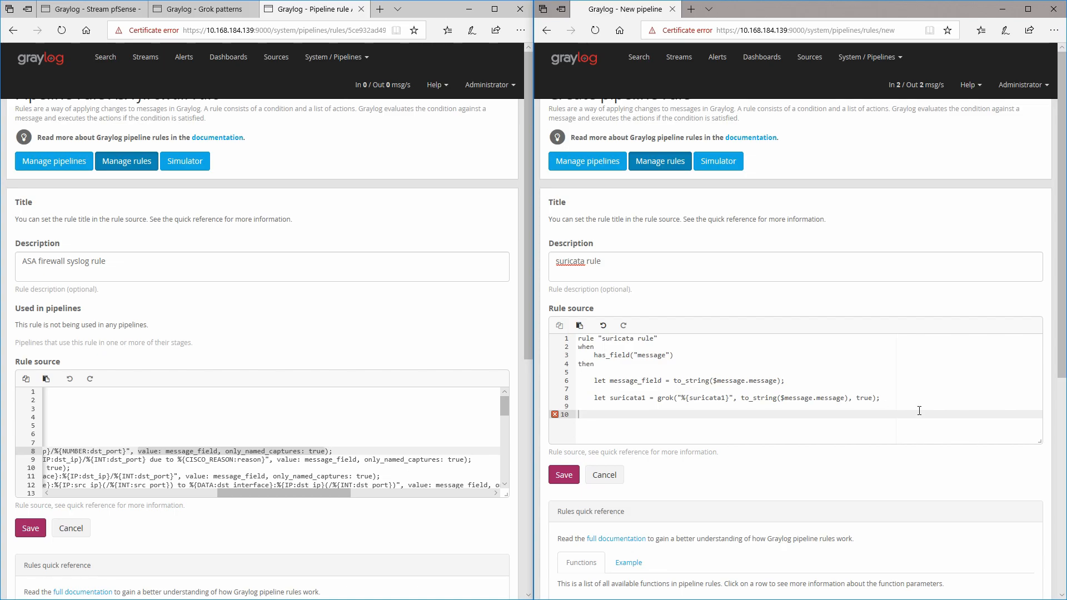
key("BackSpace")
key("BackSpace")
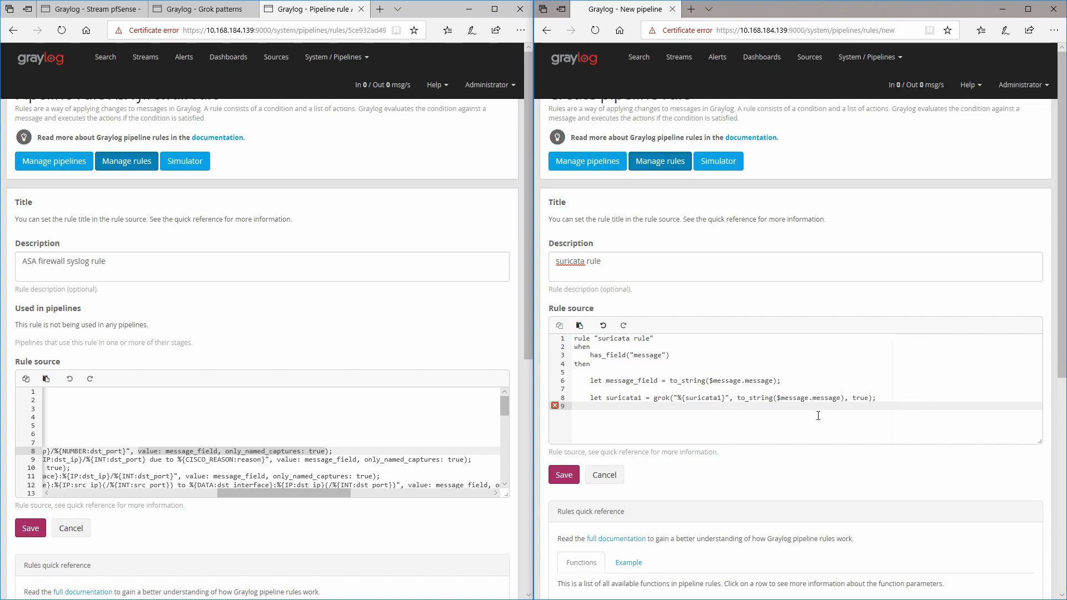
left_click_drag(878, 397, 593, 400)
key("ctrl+c")
left_click(605, 412)
key("ctrl+v")
left_click(721, 407)
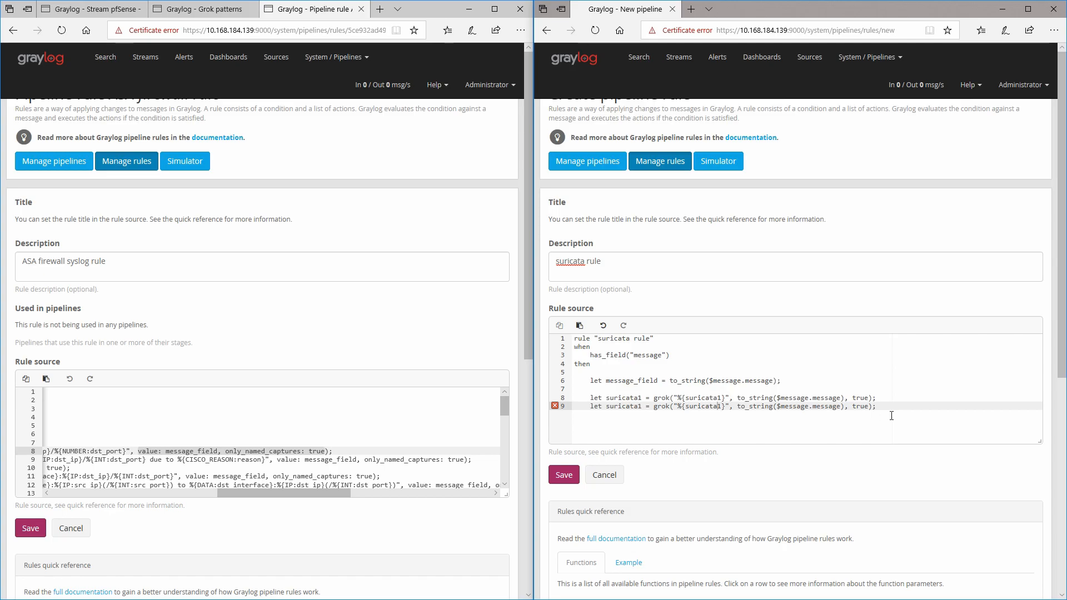
key("BackSpace")
type("2")
key("Left")
key("Left")
key("Left")
key("Left")
key("Left")
key("Left")
key("Left")
key("Left")
key("Left")
key("Left")
key("Left")
key("BackSpace")
type("2")
Step: Copy the set_fields(asa1); and set_fields(asa2); lines from the ASA firewall rule into the suricata rule after a blank line
left_click(671, 380)
left_click_drag(671, 380, 842, 398)
left_click_drag(671, 380, 778, 383)
left_click(909, 417)
key("Return")
key("Return")
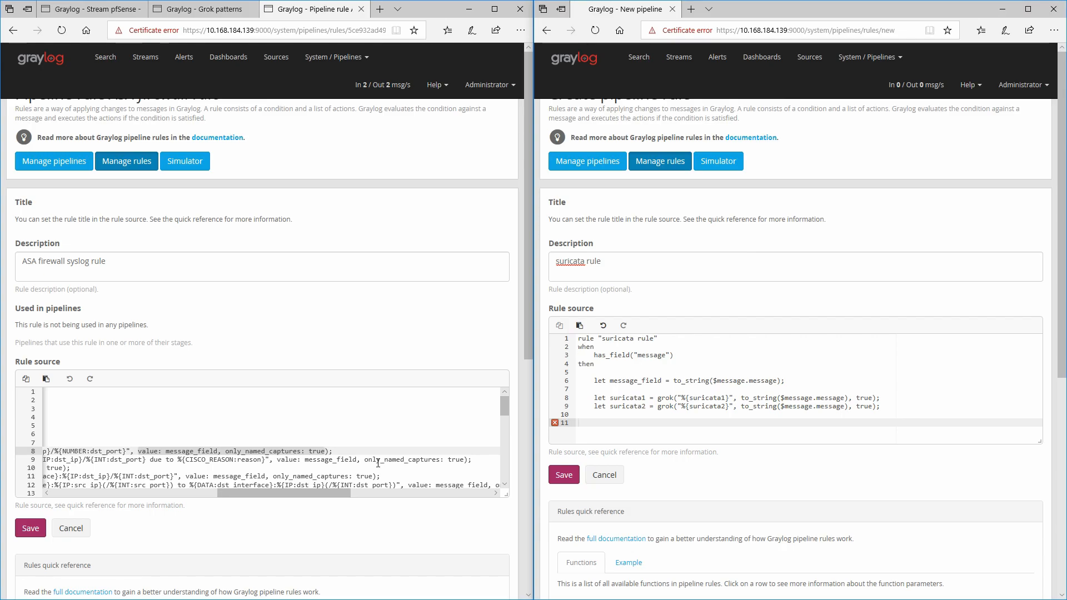
left_click(598, 423)
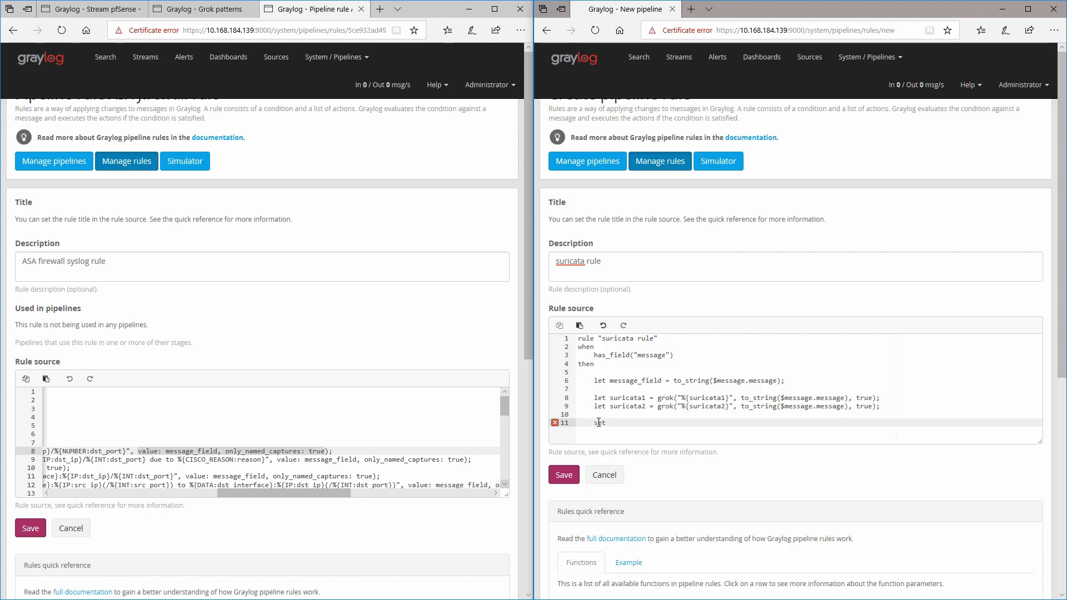
left_click_drag(237, 492, 61, 492)
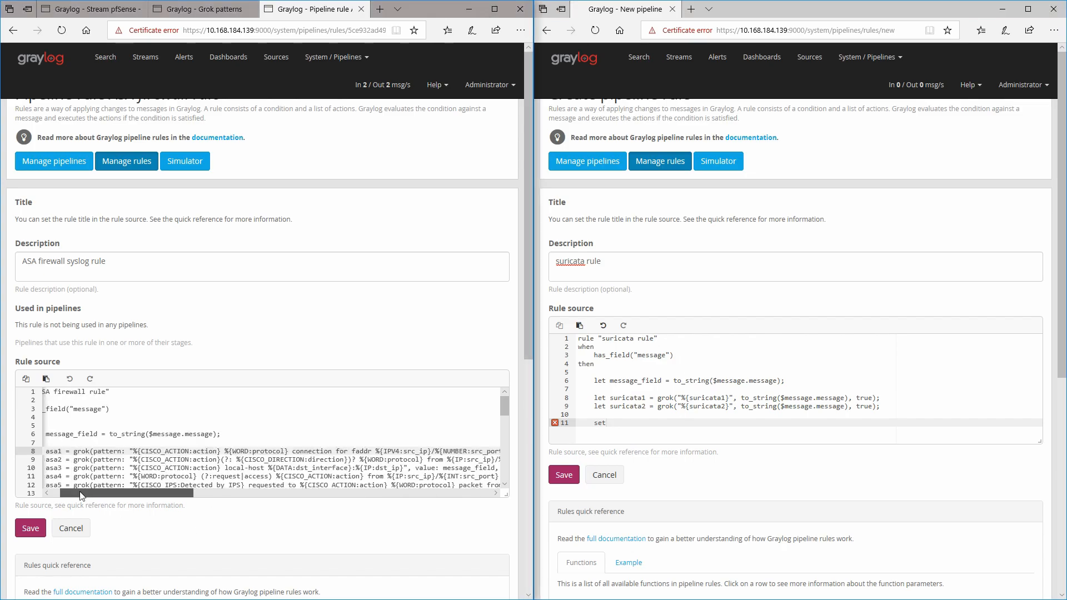
scroll(61, 491, "down", 6)
scroll(61, 443, "down", 5)
scroll(62, 423, "up", 5)
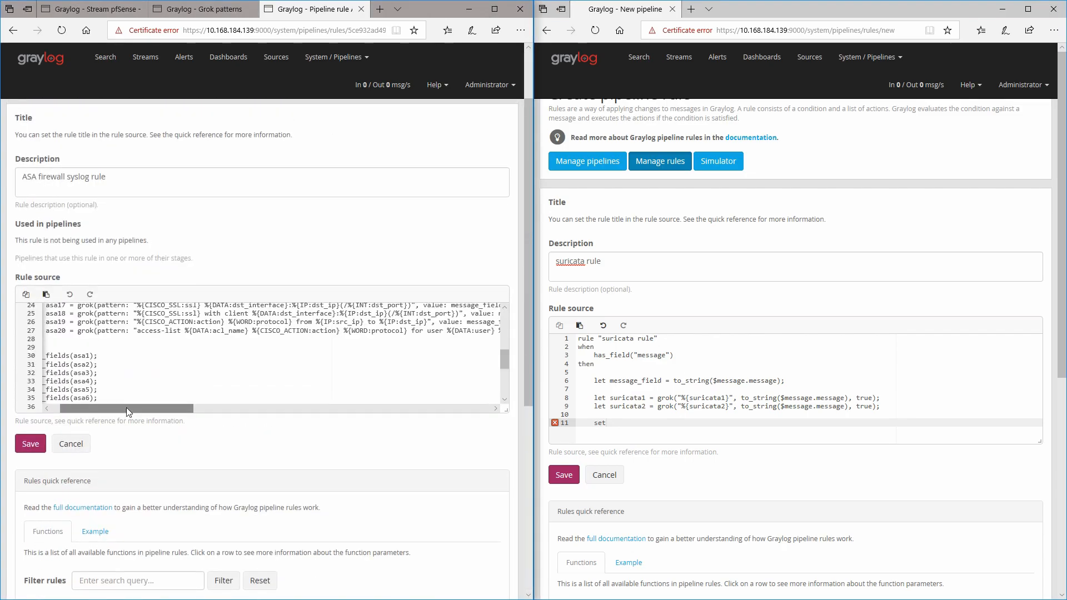
scroll(63, 412, "up", 2)
scroll(100, 370, "up", 2)
scroll(104, 378, "down", 2)
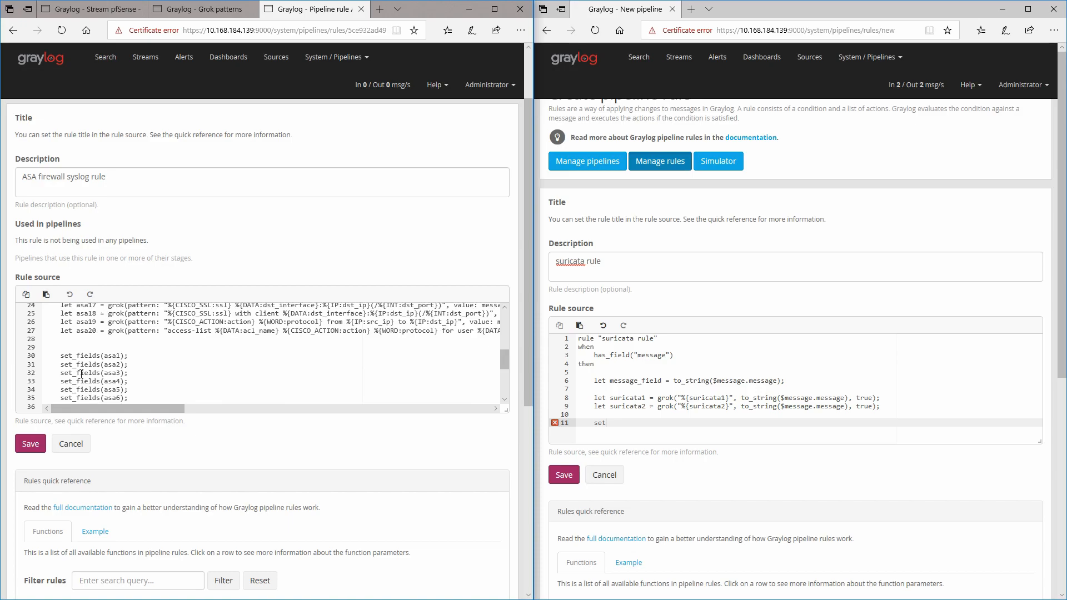
left_click_drag(61, 356, 133, 366)
key("ctrl+c")
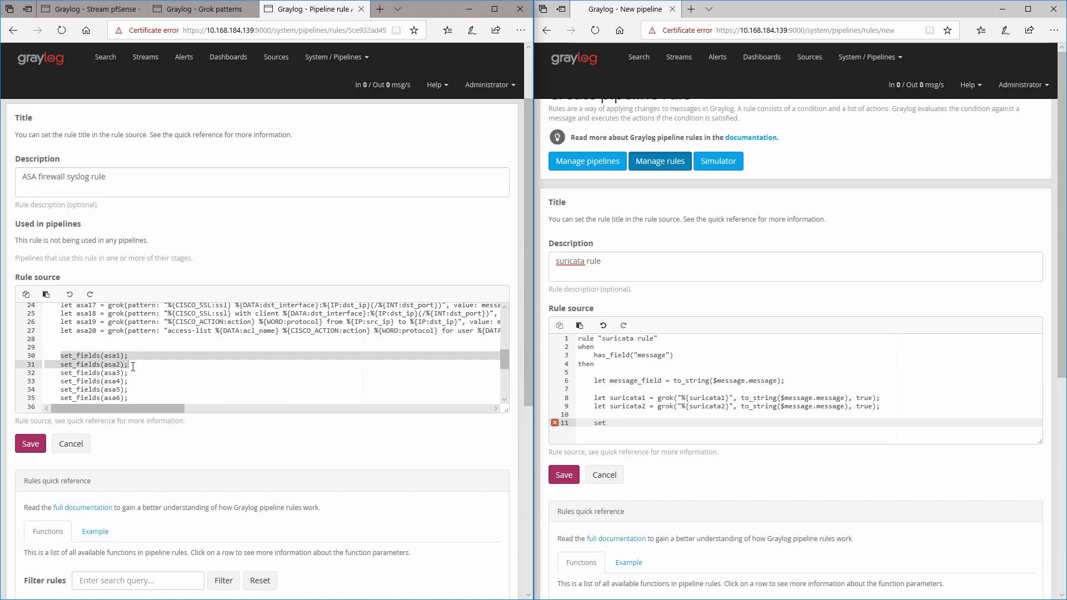
double_click(626, 421)
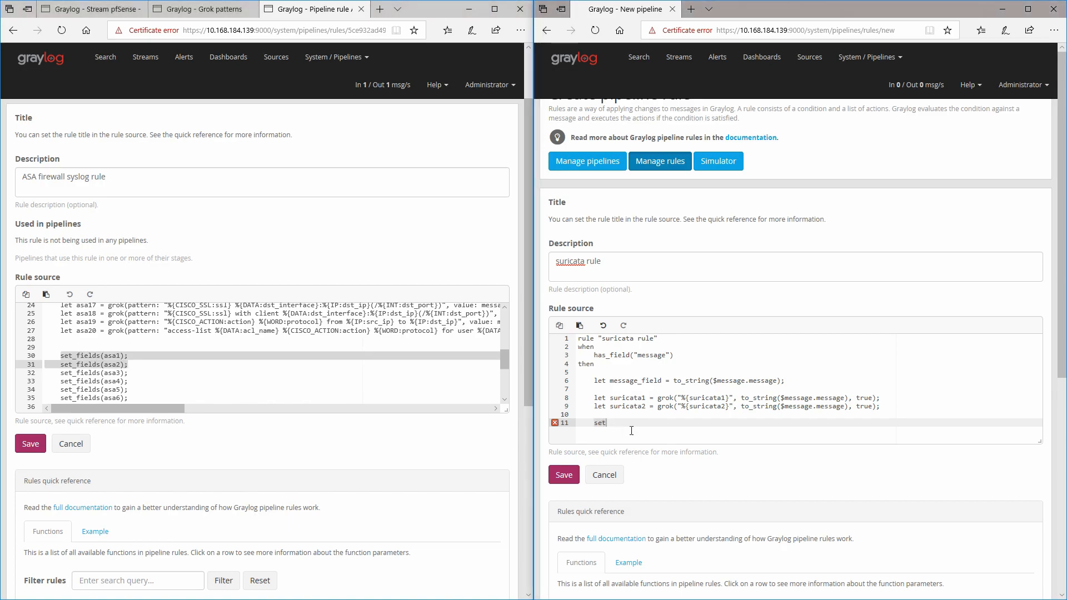
key("ctrl+v")
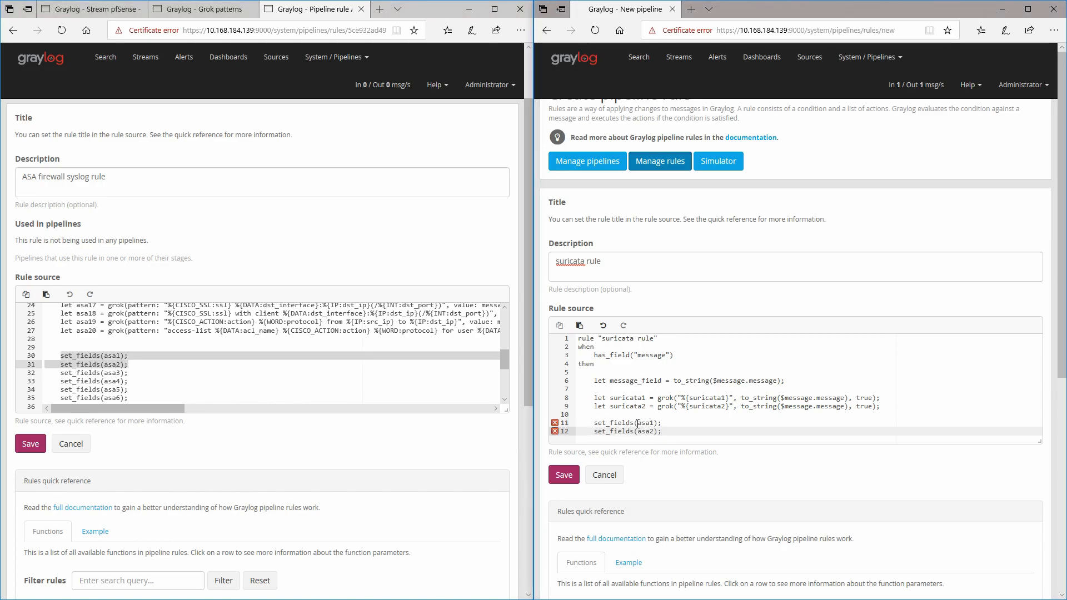
Step: Change the set_fields arguments to suricata1 and suricata2
double_click(647, 423)
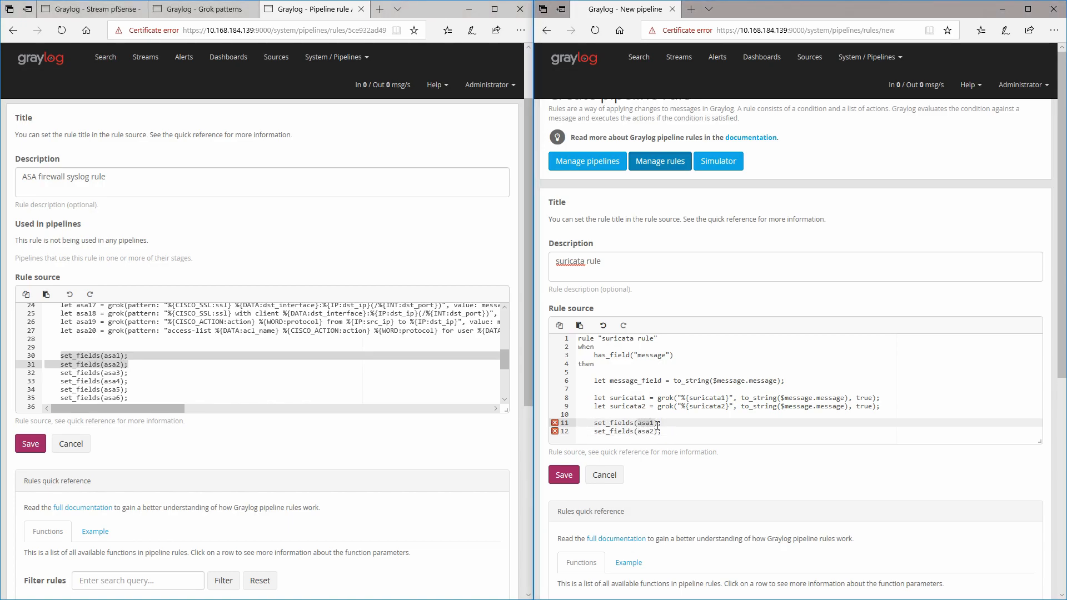
double_click(628, 398)
key("ctrl+c")
double_click(646, 424)
key("ctrl+v")
double_click(625, 406)
key("ctrl+c")
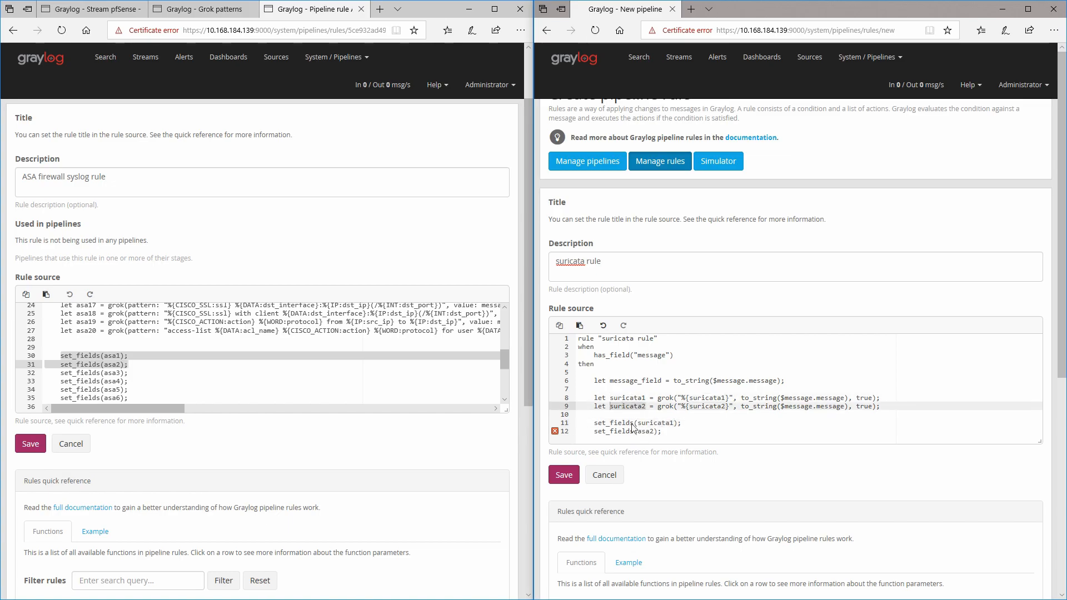
double_click(649, 432)
key("ctrl+v")
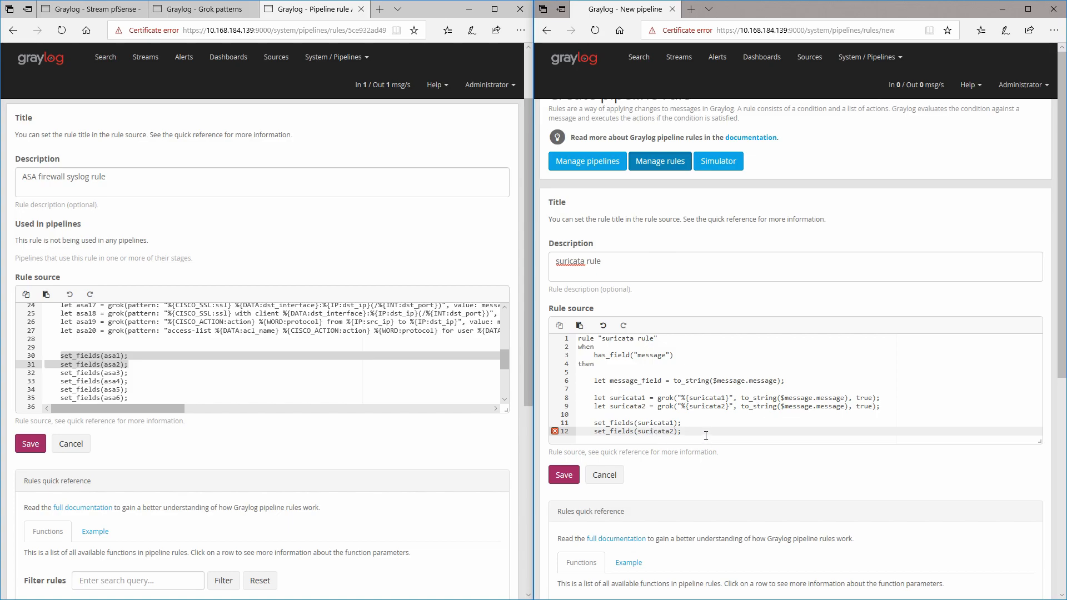
Step: Close the rule source with end and save the suricata rule
key("Return")
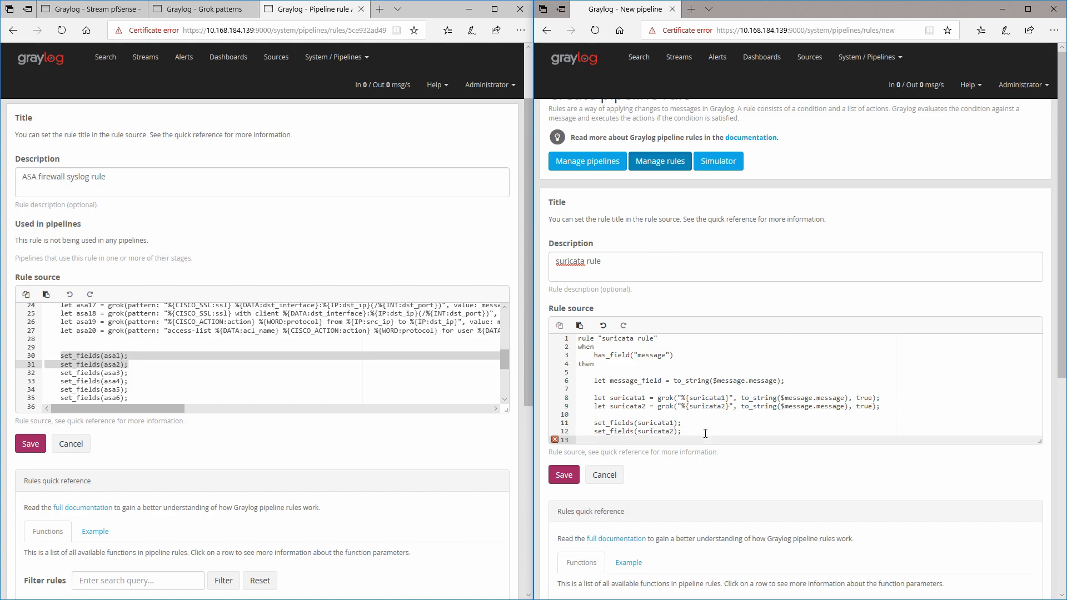
key("Return")
type("en")
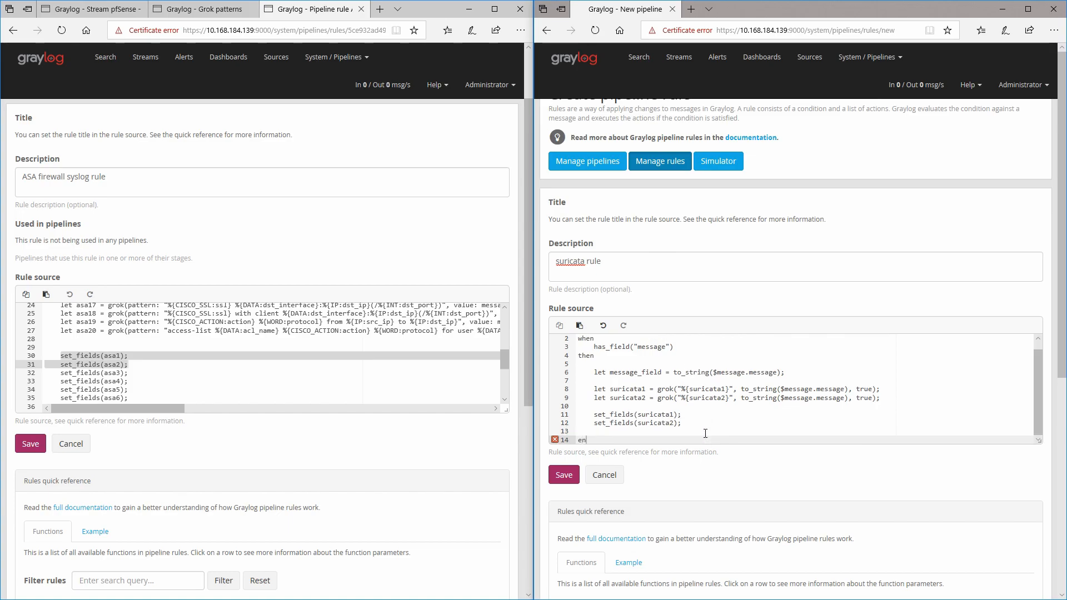
left_click(920, 414)
scroll(685, 412, "up", 1)
scroll(681, 408, "down", 5)
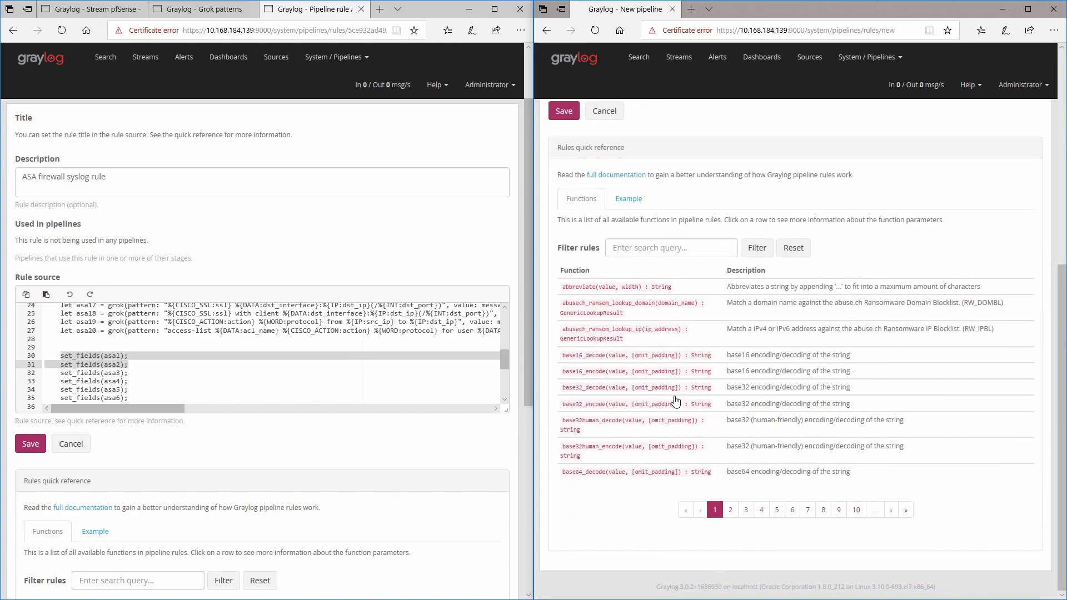
scroll(676, 400, "up", 4)
scroll(665, 408, "down", 2)
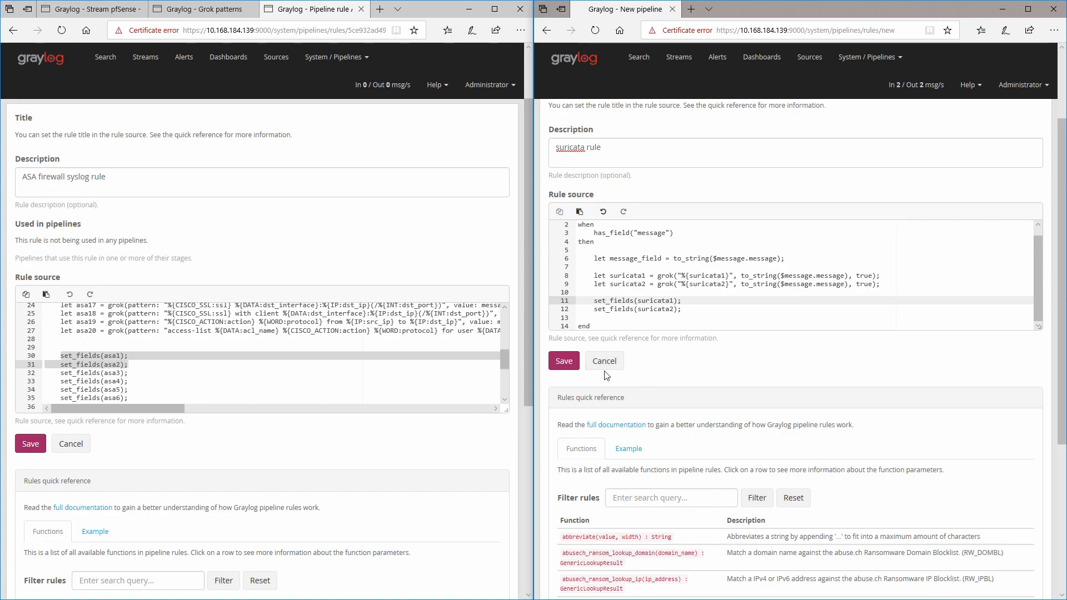
left_click(566, 362)
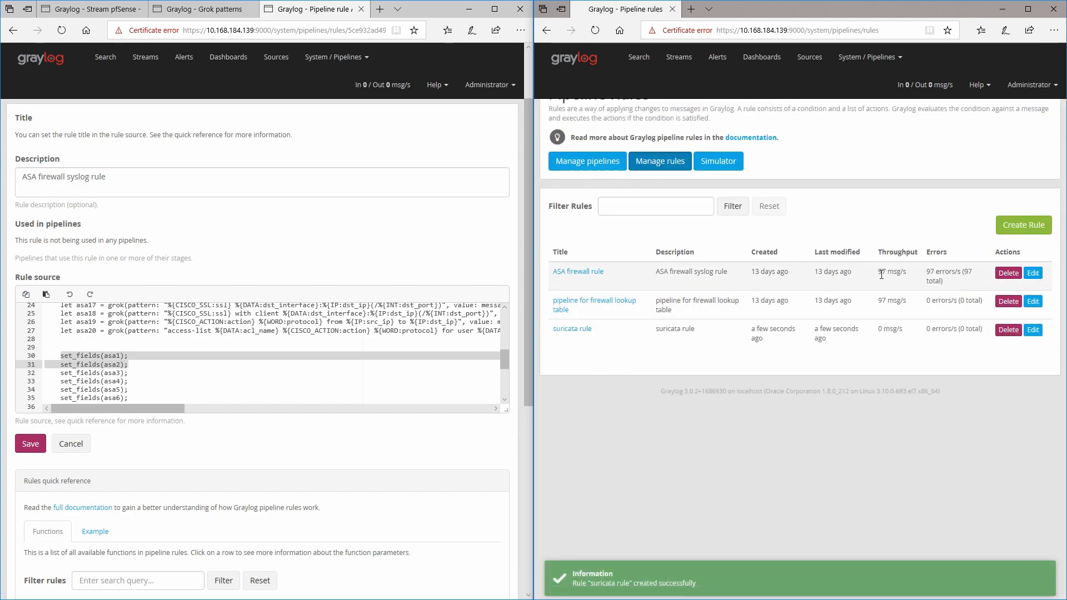
Step: Add the suricata rule to stage 0 of the pfsense pipeline and save the stage
left_click(618, 168)
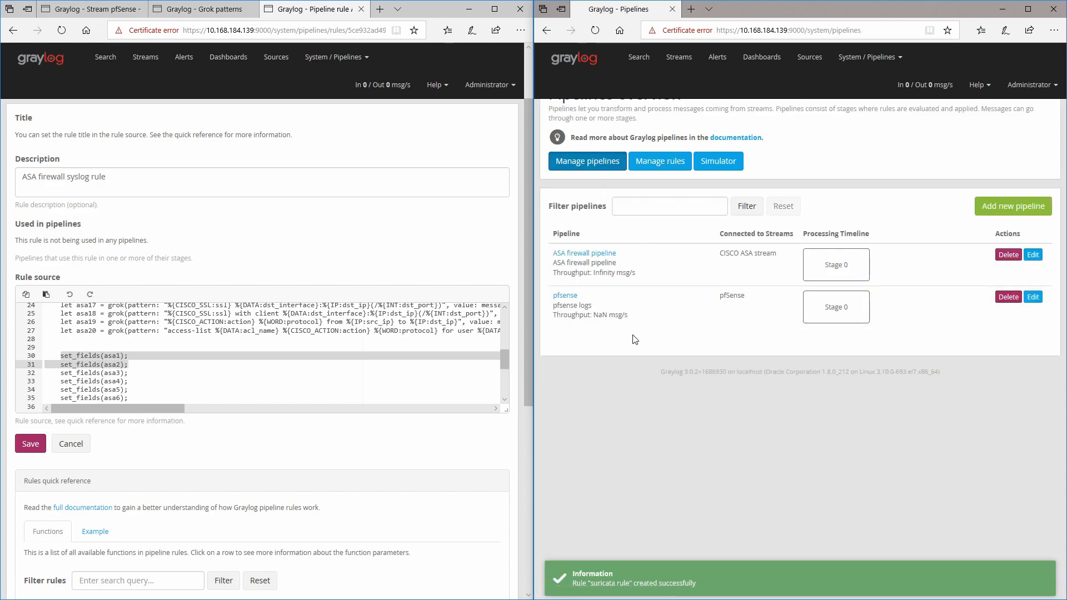
left_click(570, 296)
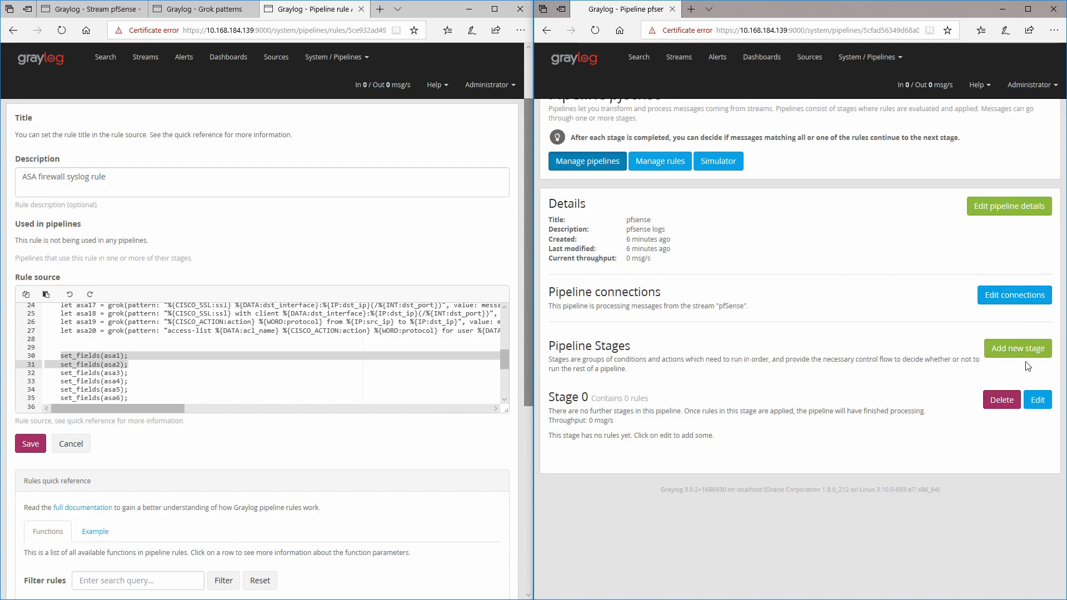
left_click(1045, 403)
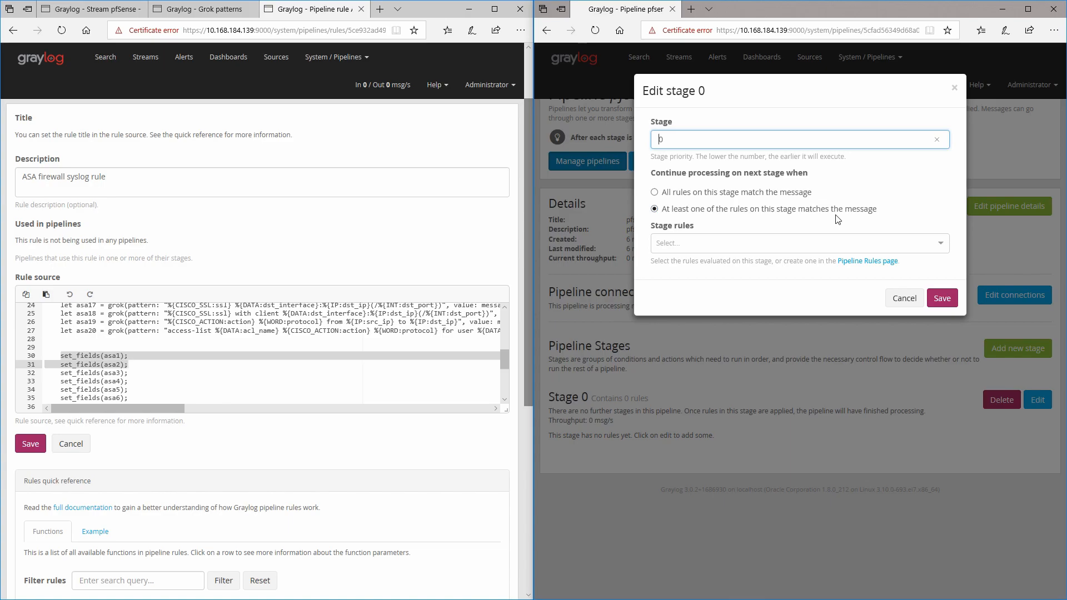
left_click(937, 247)
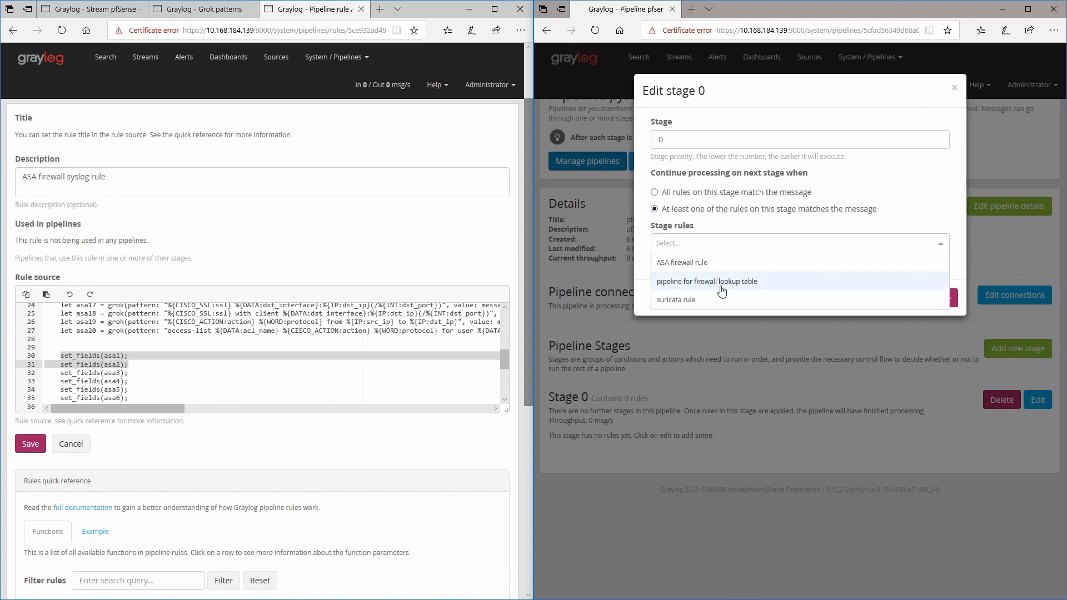
left_click(705, 300)
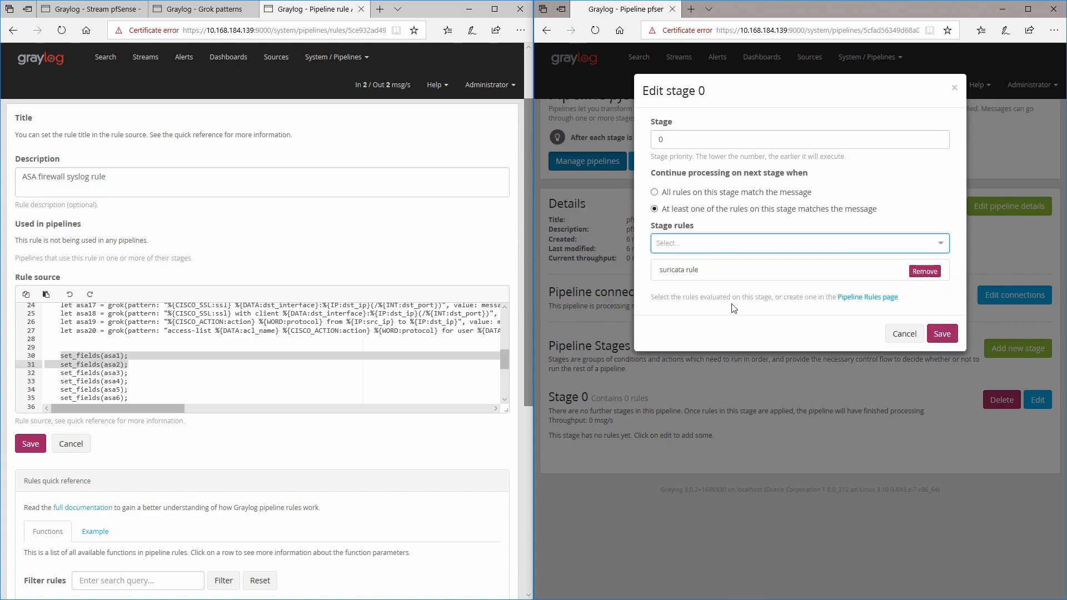
left_click(943, 338)
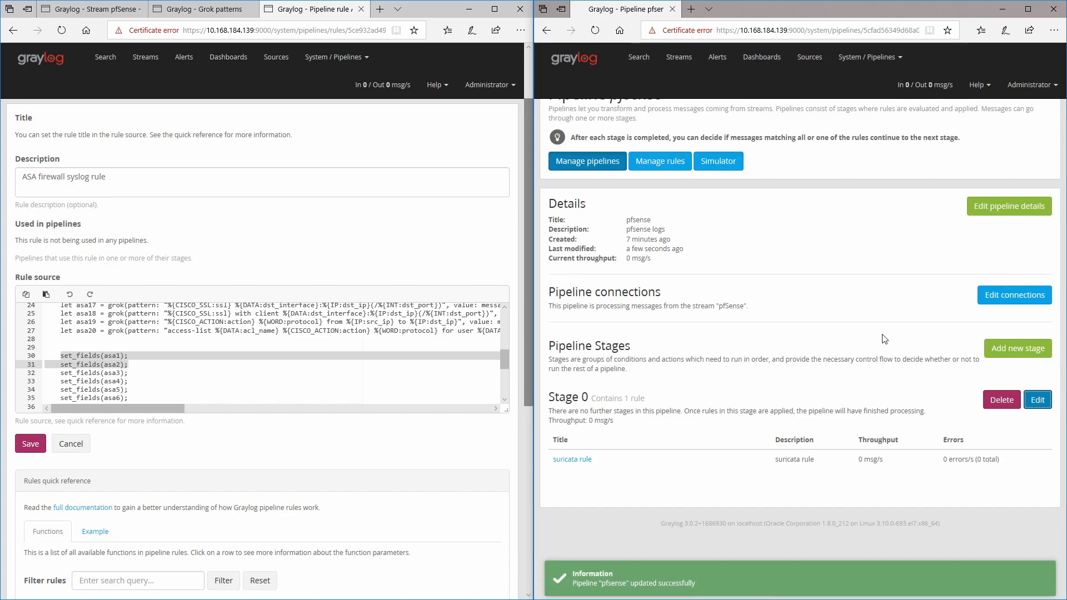
Step: Refresh the pfSense stream search and inspect the extracted fields of the newest suricata message
left_click(99, 10)
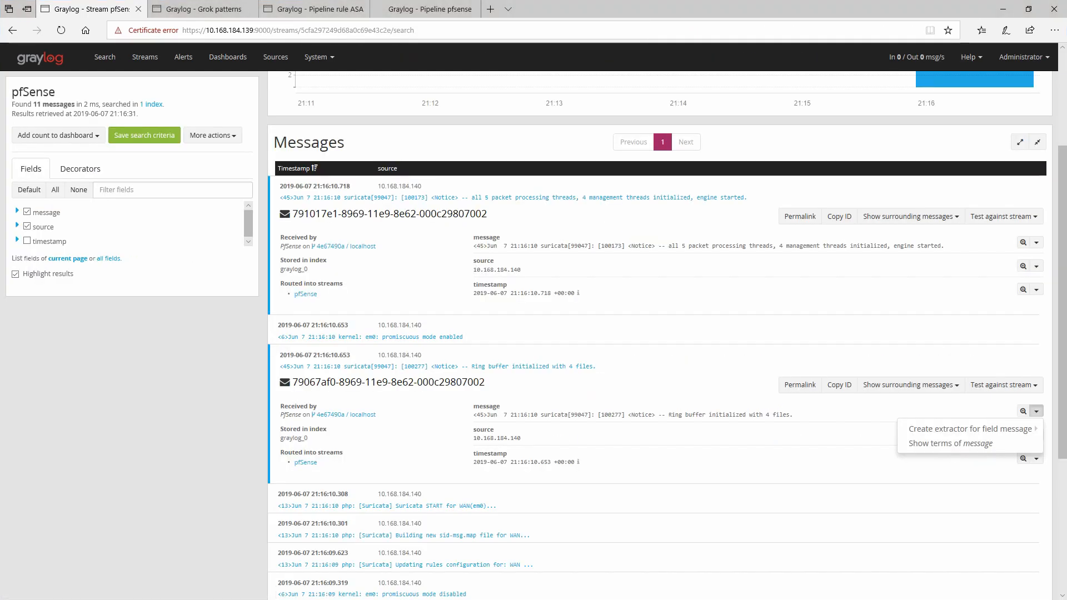
scroll(99, 338, "up", 3)
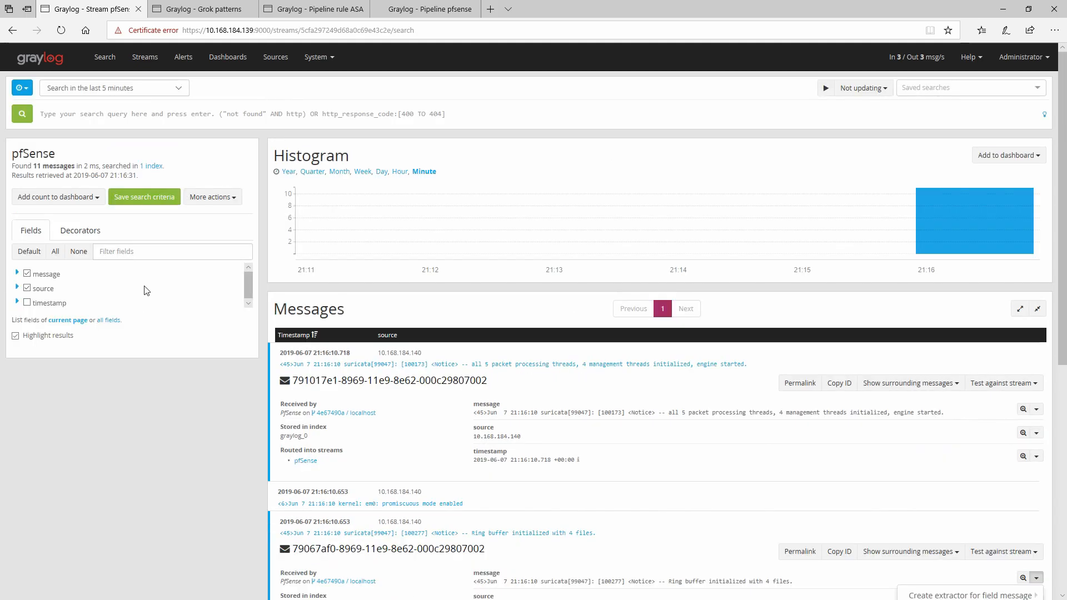
left_click(22, 115)
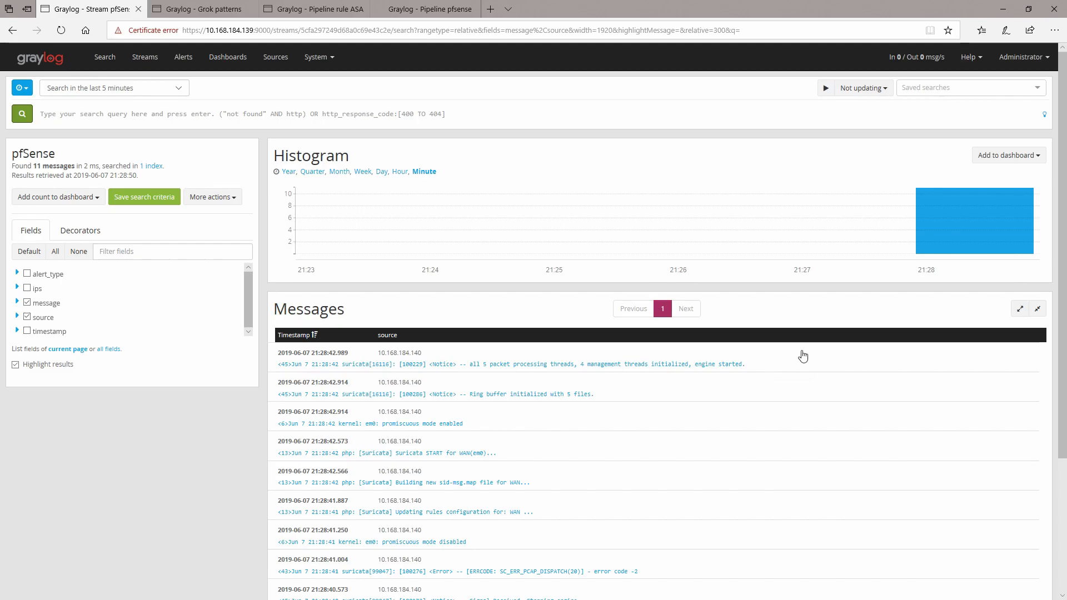
left_click(531, 370)
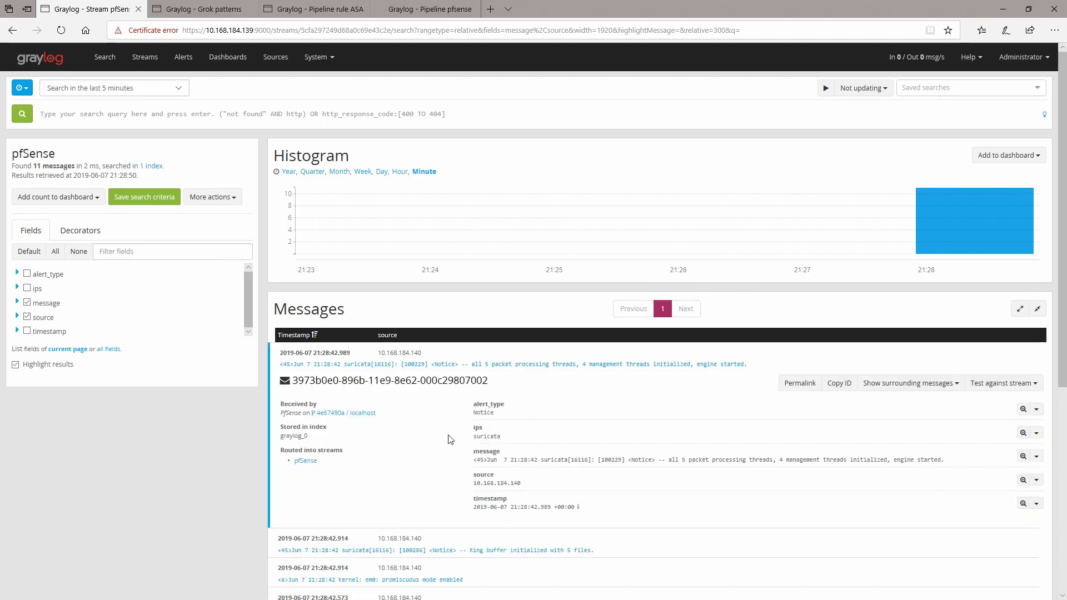
left_click_drag(476, 460, 843, 461)
left_click(533, 488)
left_click_drag(466, 484, 525, 483)
left_click(498, 521)
left_click(17, 303)
left_click(18, 354)
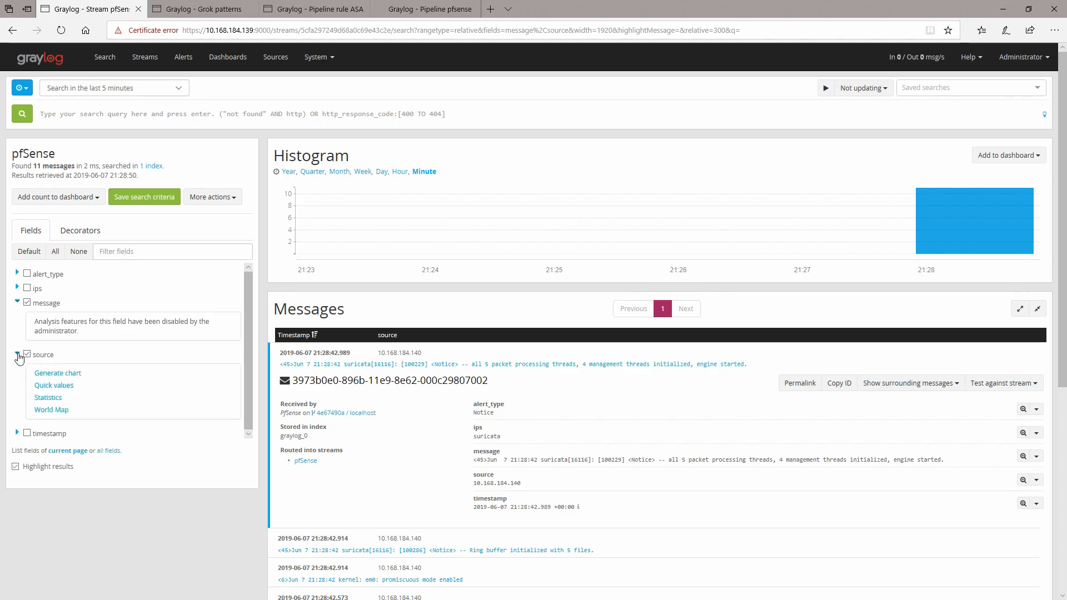
left_click(17, 354)
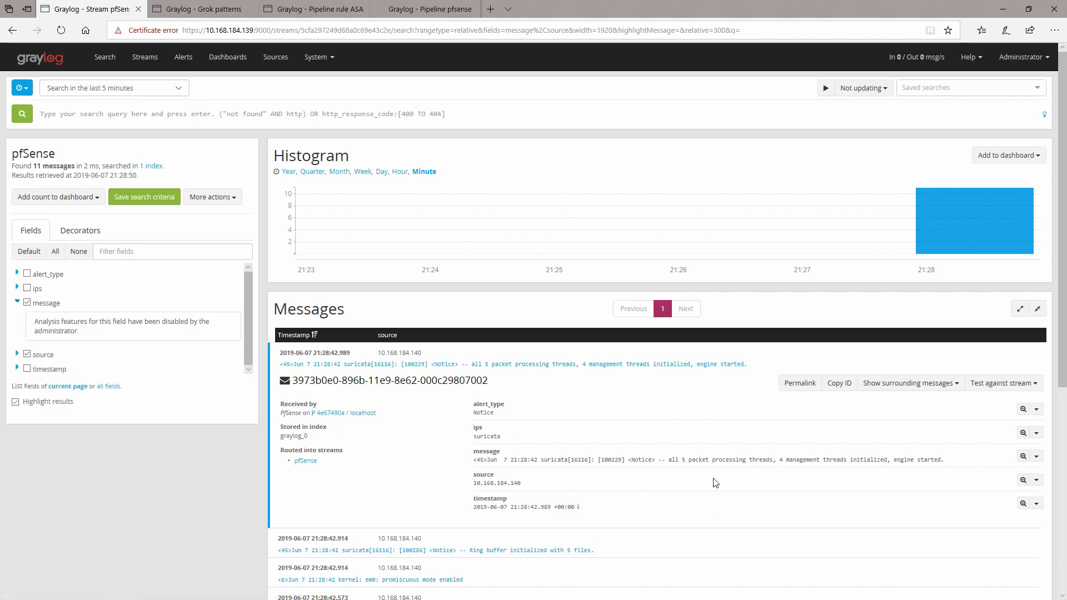
left_click_drag(668, 460, 946, 474)
left_click(859, 453)
Step: Edit the suricata2 grok pattern so its last element reads %{GREEDYDATA:description}, then save the pattern
left_click(226, 10)
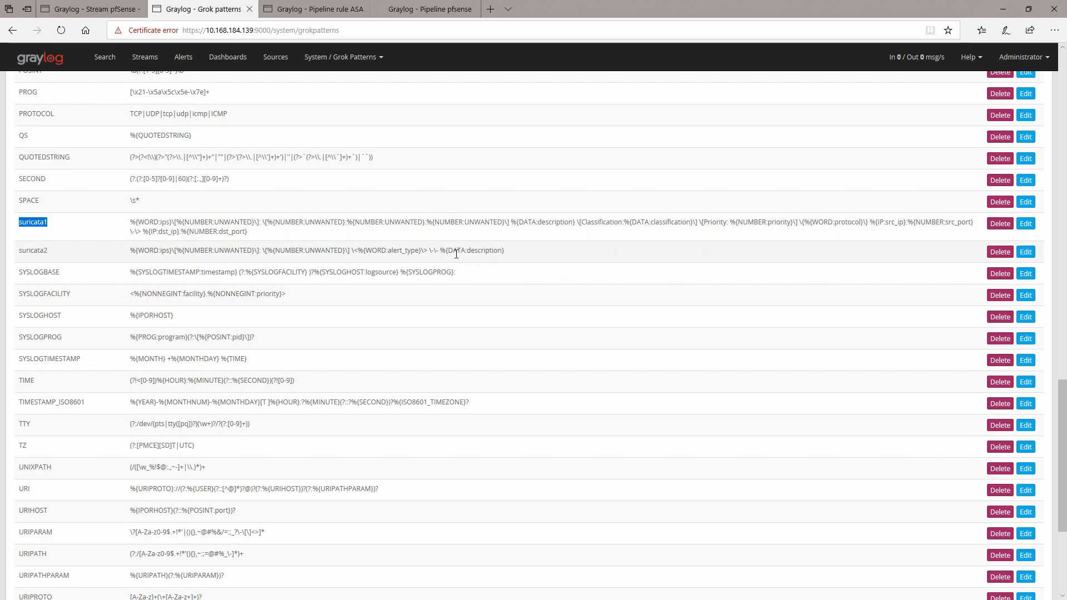
left_click(1026, 253)
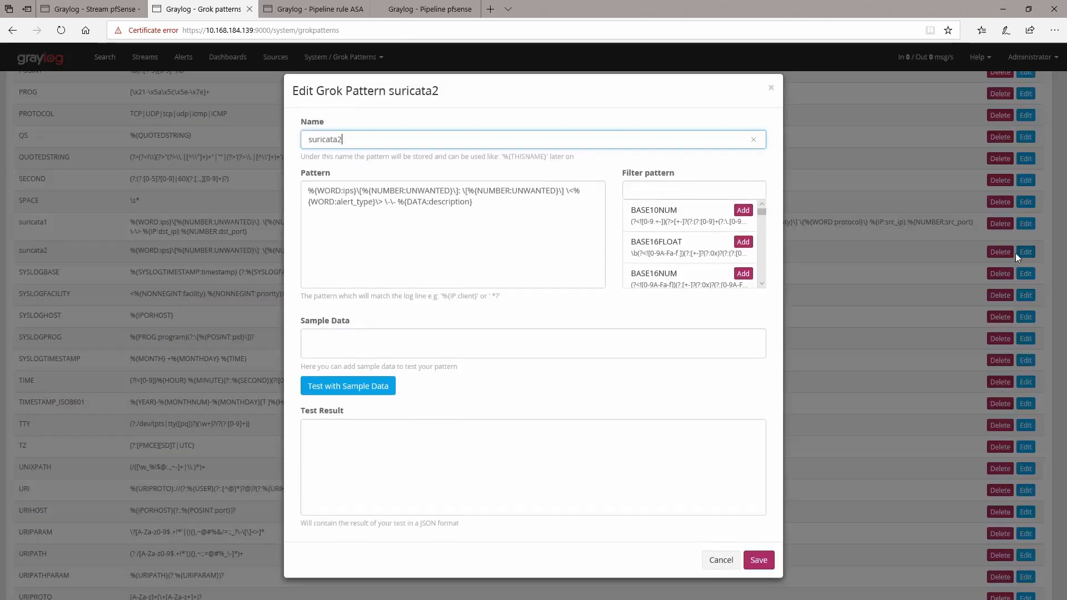
left_click(409, 202)
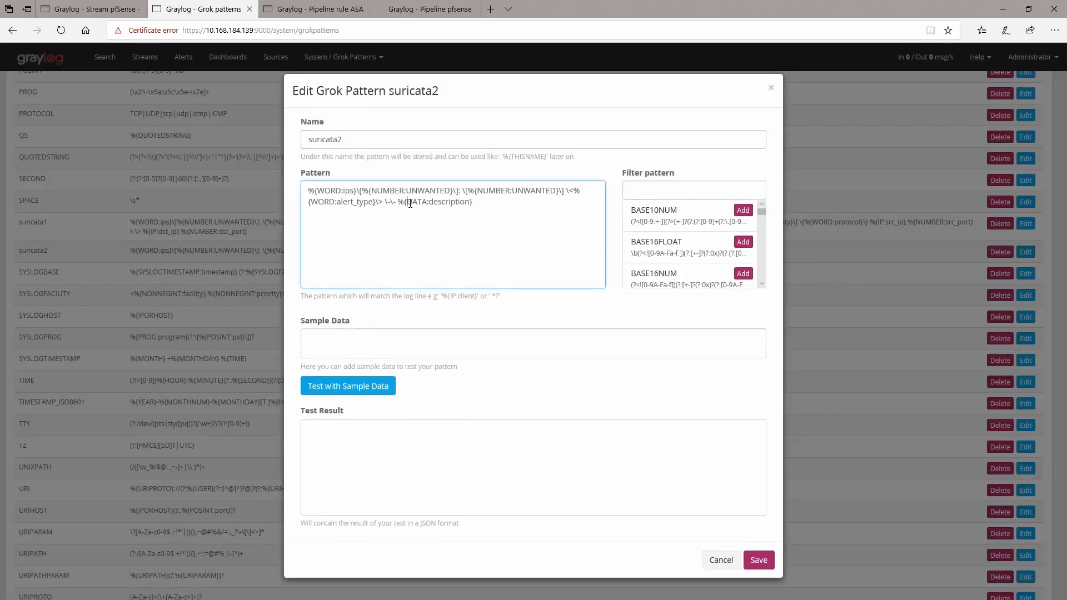
type("Gree")
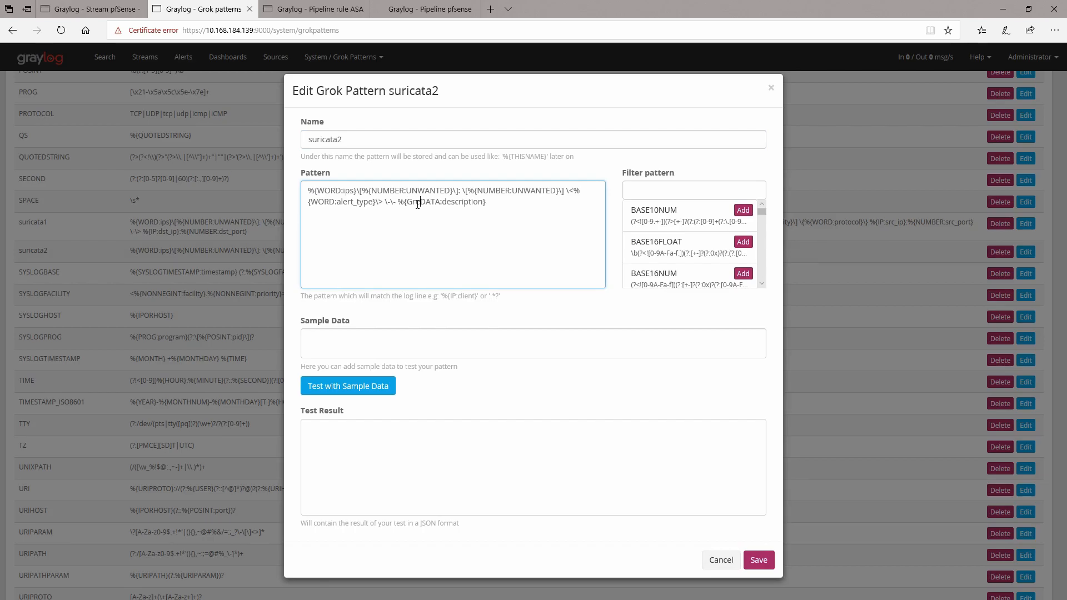
key("BackSpace")
key("BackSpace")
key("BackSpace")
key("Tab")
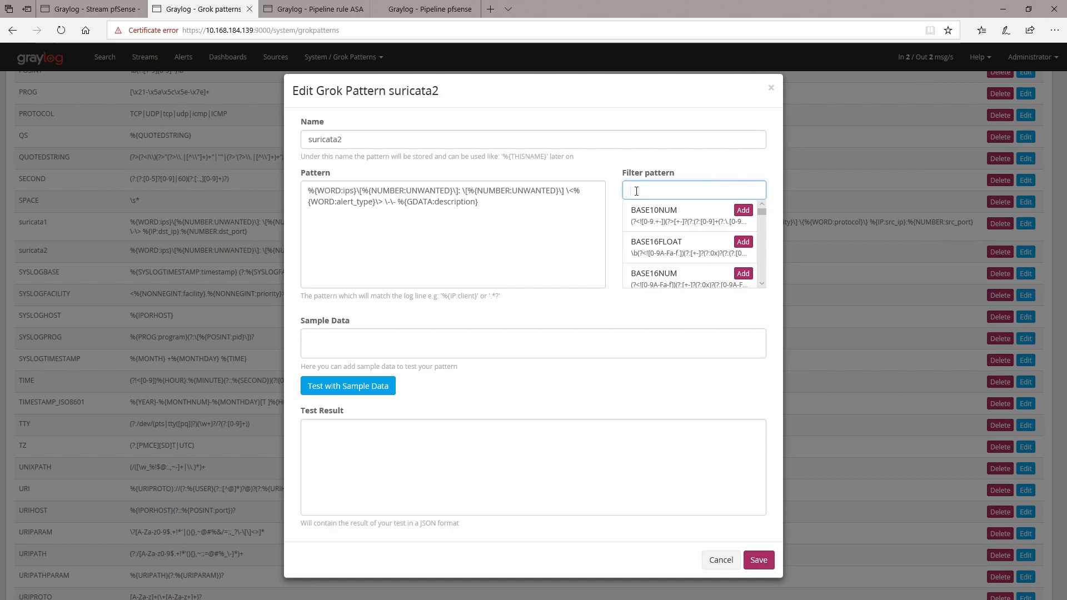
type("gree")
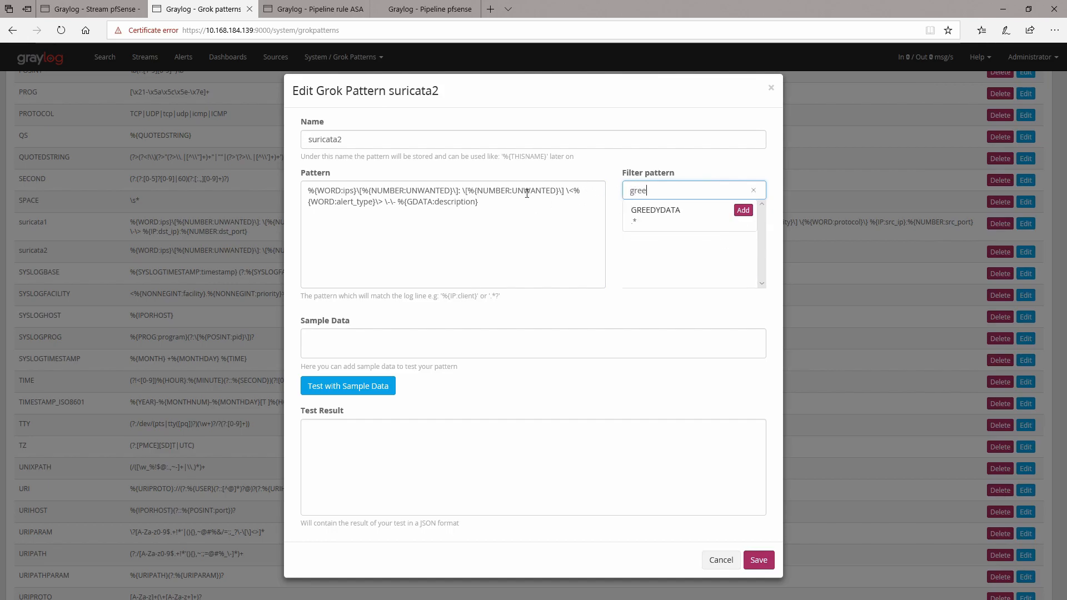
left_click(413, 201)
type("r")
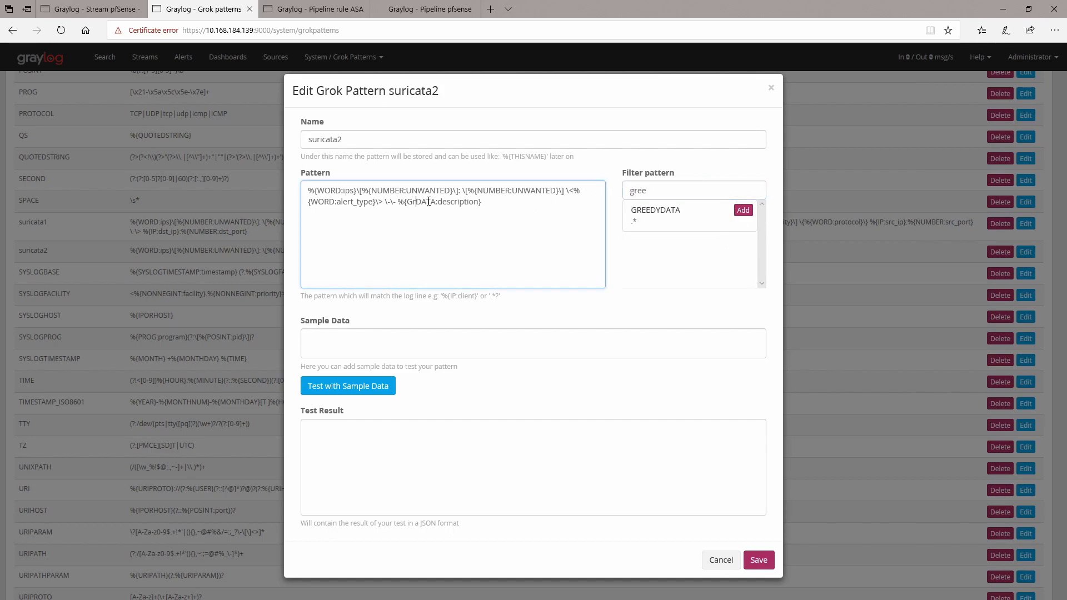
type("ee")
key("BackSpace")
key("BackSpace")
key("BackSpace")
type("REEDYDATA:")
key("Delete")
key("Delete")
type("d")
key("Delete")
key("Delete")
type("es")
type("cription}")
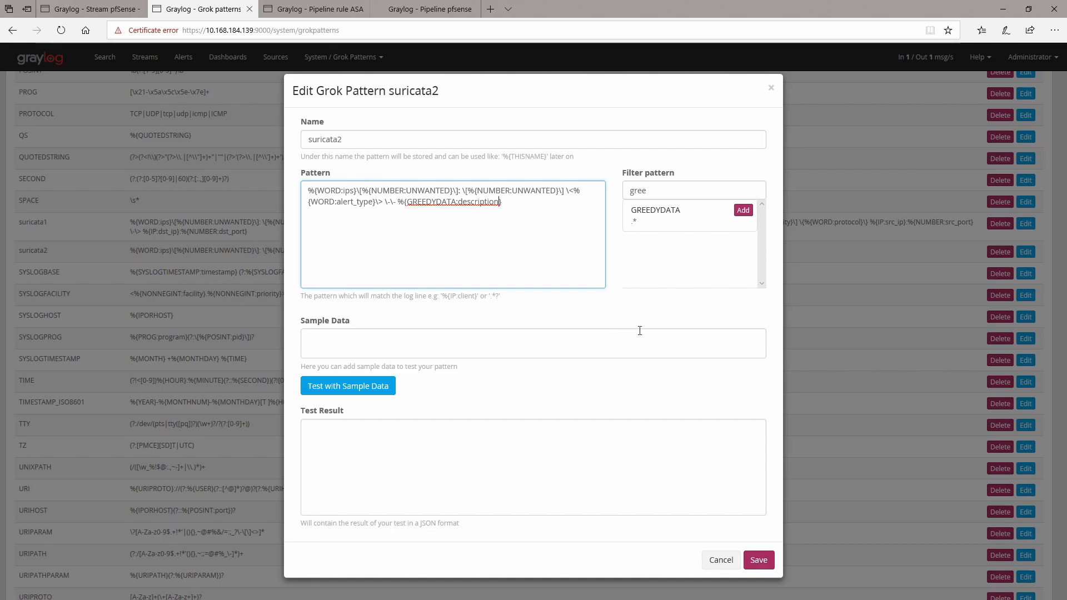
left_click(757, 561)
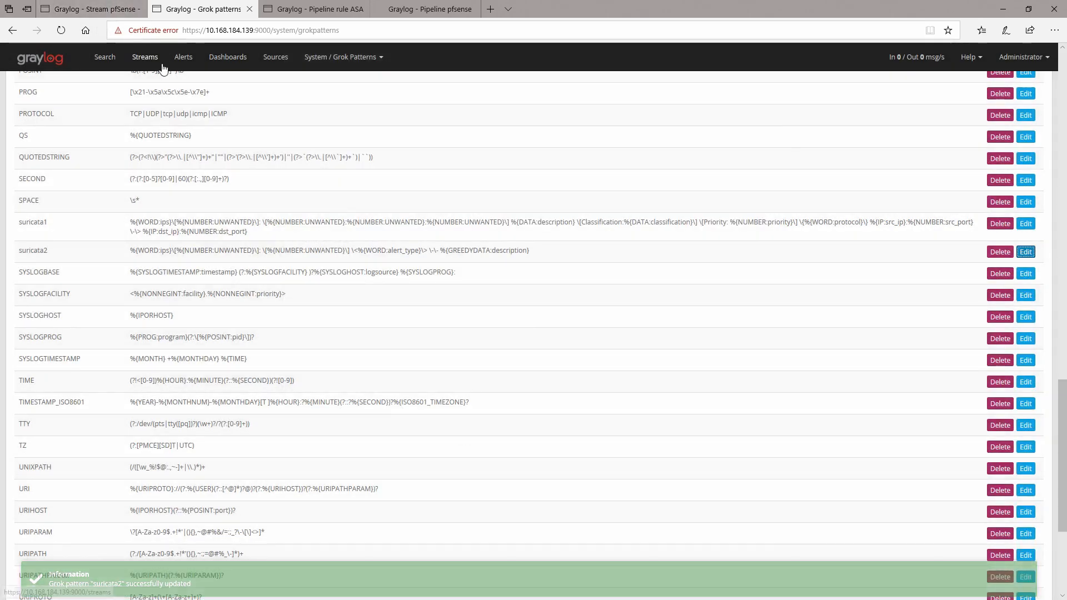
Step: Rerun the pfSense stream search and compare the description field with the message text of suricata messages
left_click(89, 9)
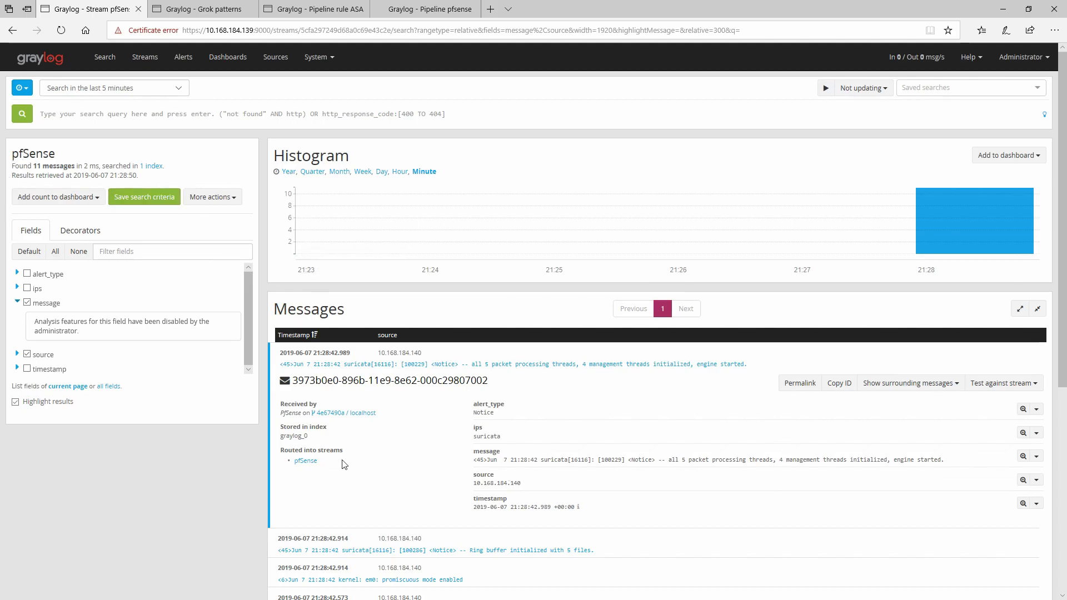
left_click(20, 119)
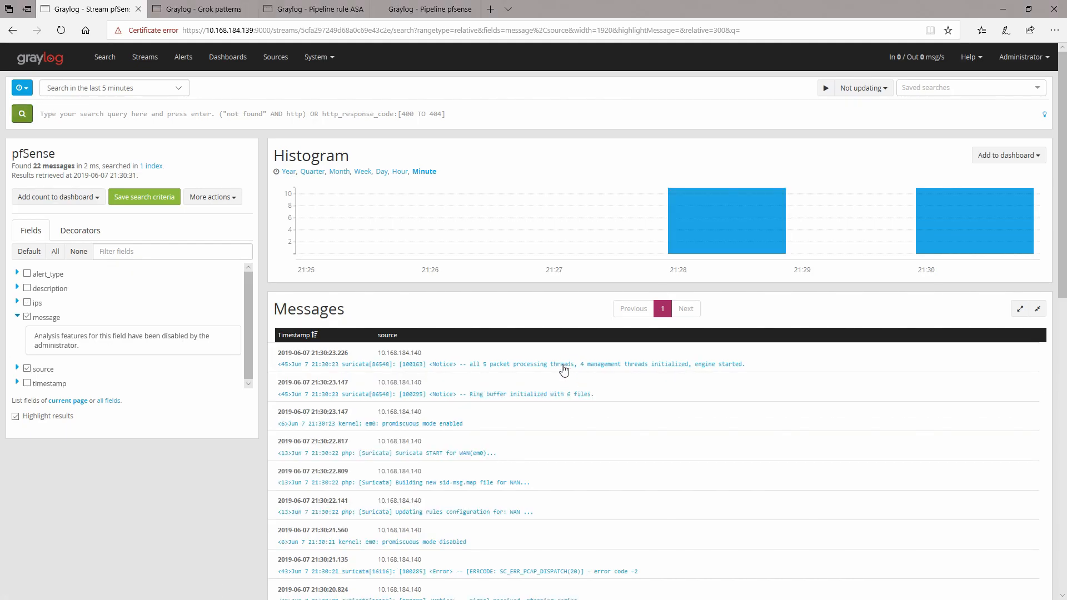
left_click(563, 368)
scroll(527, 443, "down", 3)
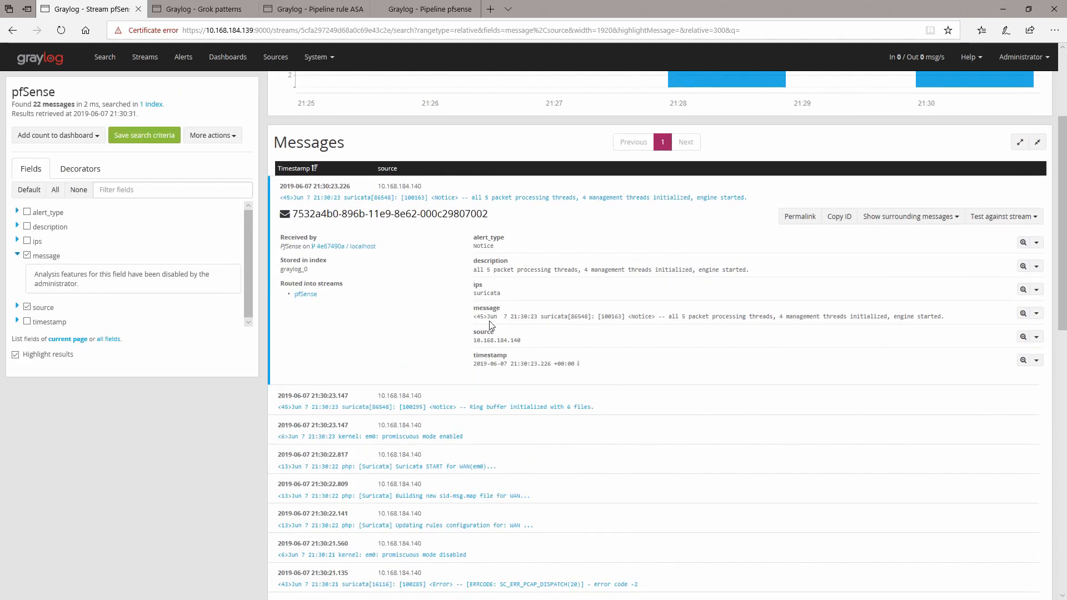
left_click_drag(473, 270, 748, 276)
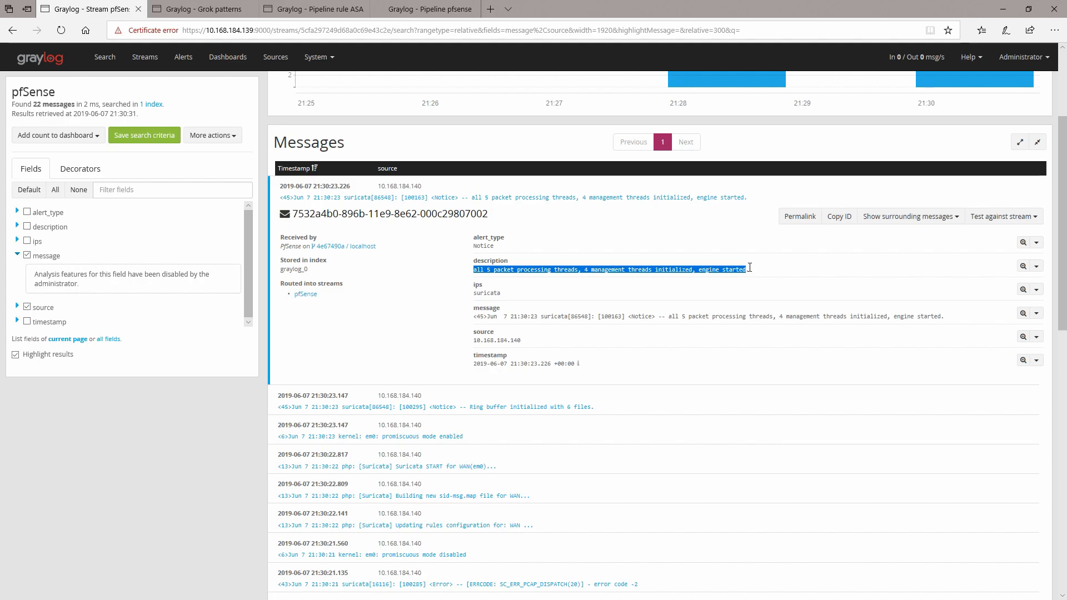
left_click(672, 315)
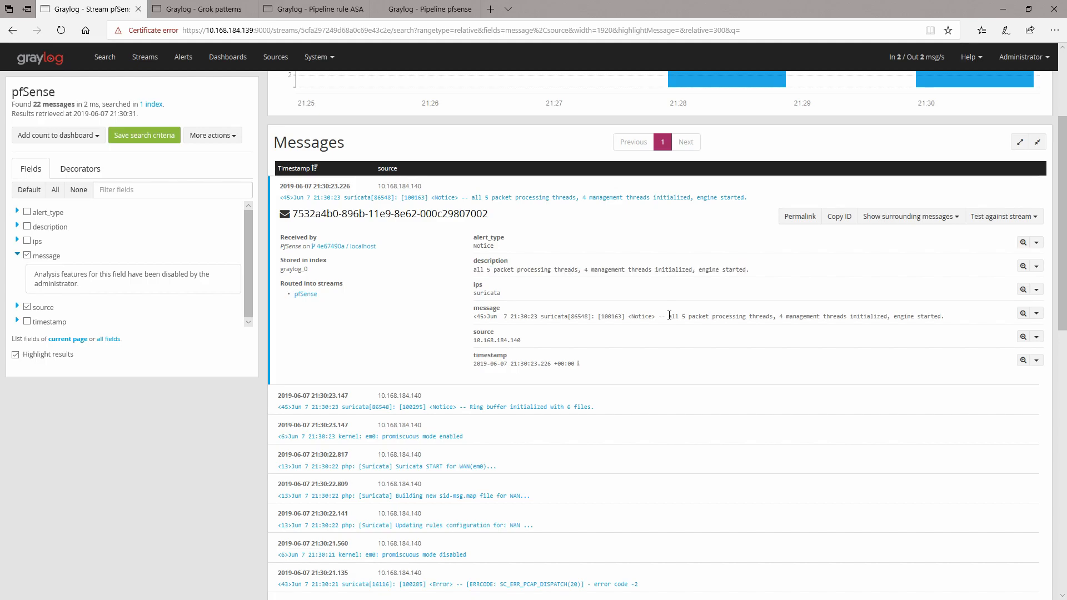
left_click_drag(670, 316, 946, 317)
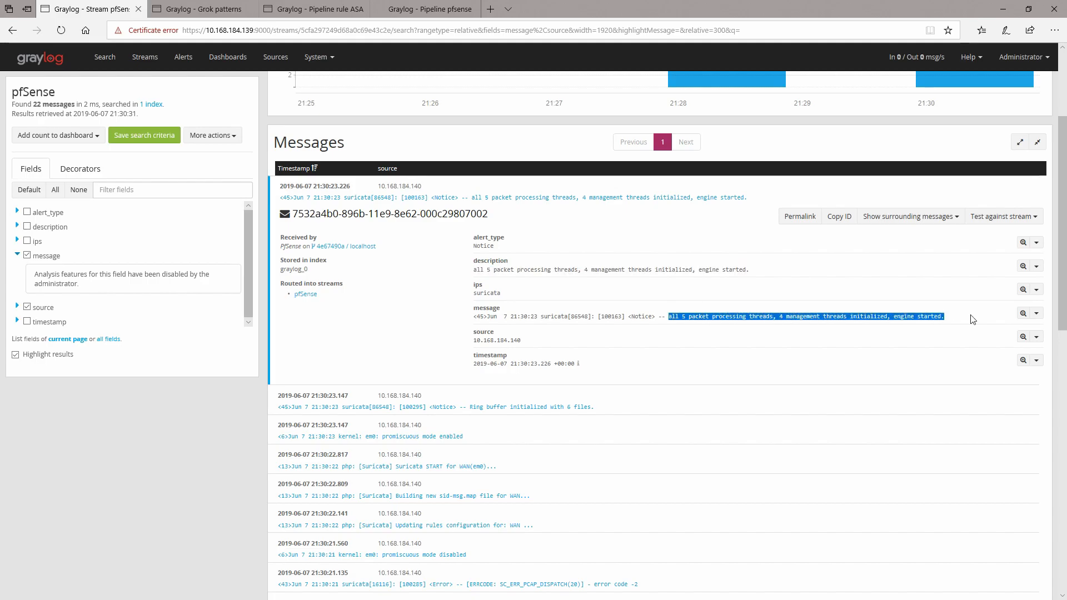
left_click(492, 411)
scroll(678, 469, "down", 5)
left_click_drag(473, 228, 635, 233)
left_click(645, 239)
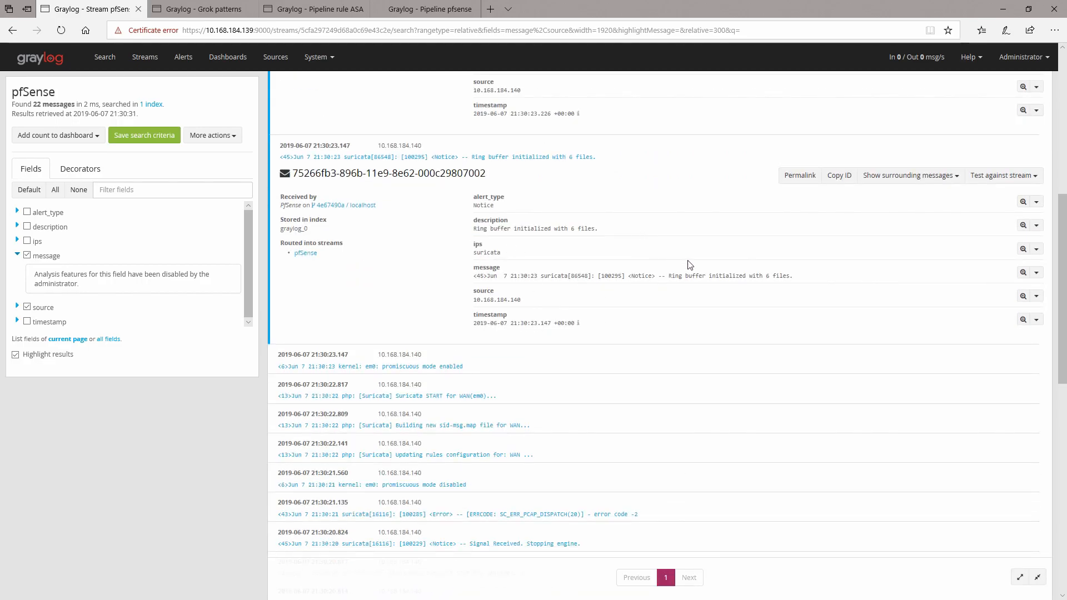
scroll(695, 266, "up", 8)
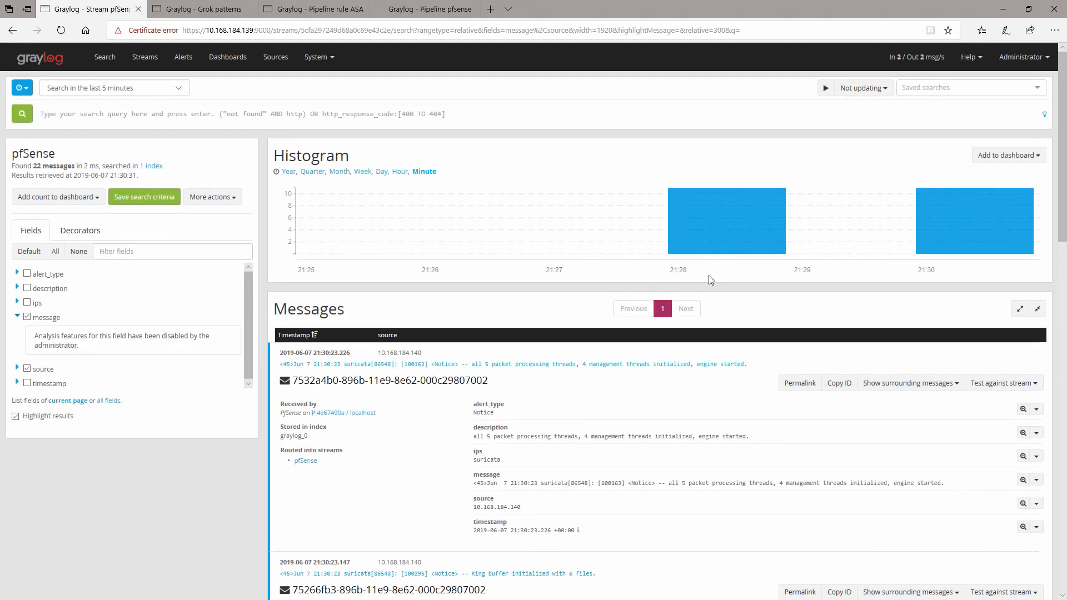